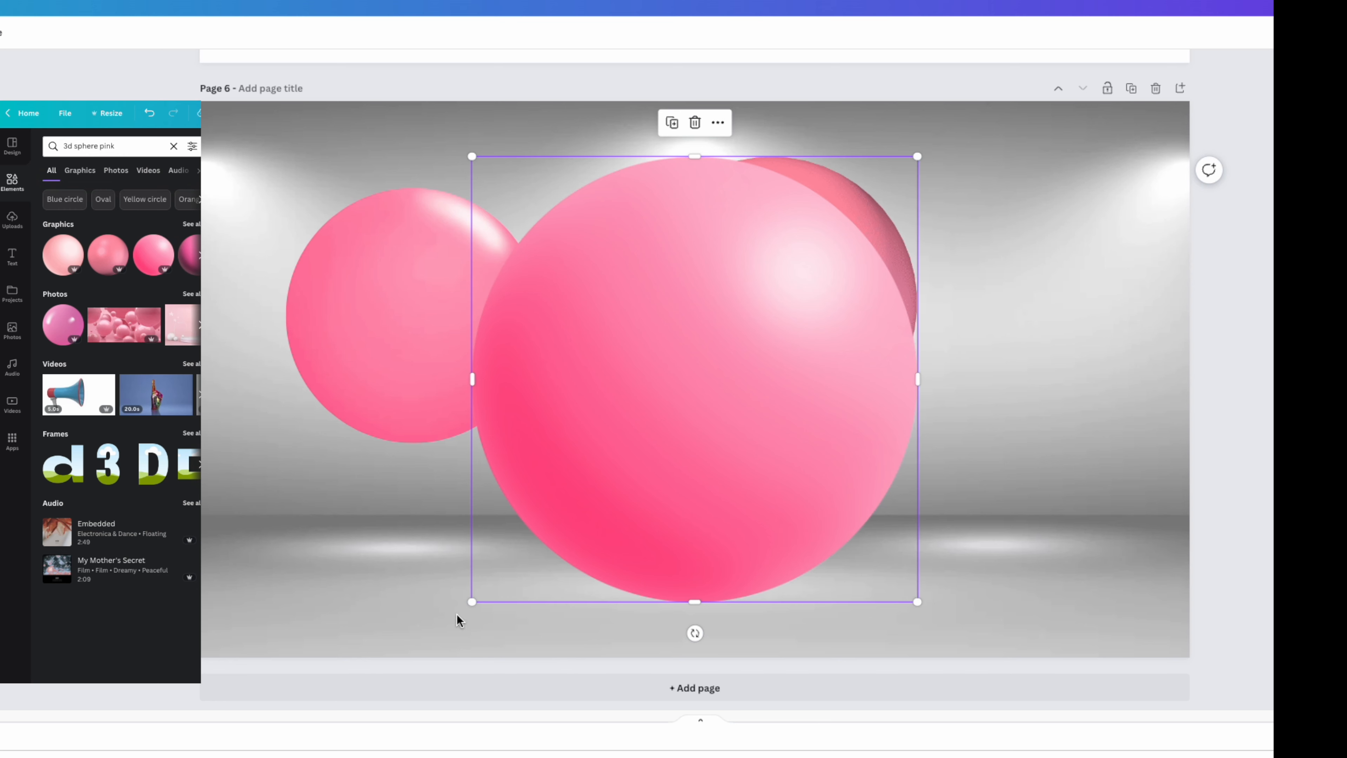
Shrink the large bright pink sphere to about the size of the other two and place it to their right
left_click_drag(797, 277, 1074, 274)
left_click_drag(773, 297, 713, 297)
left_click(935, 406)
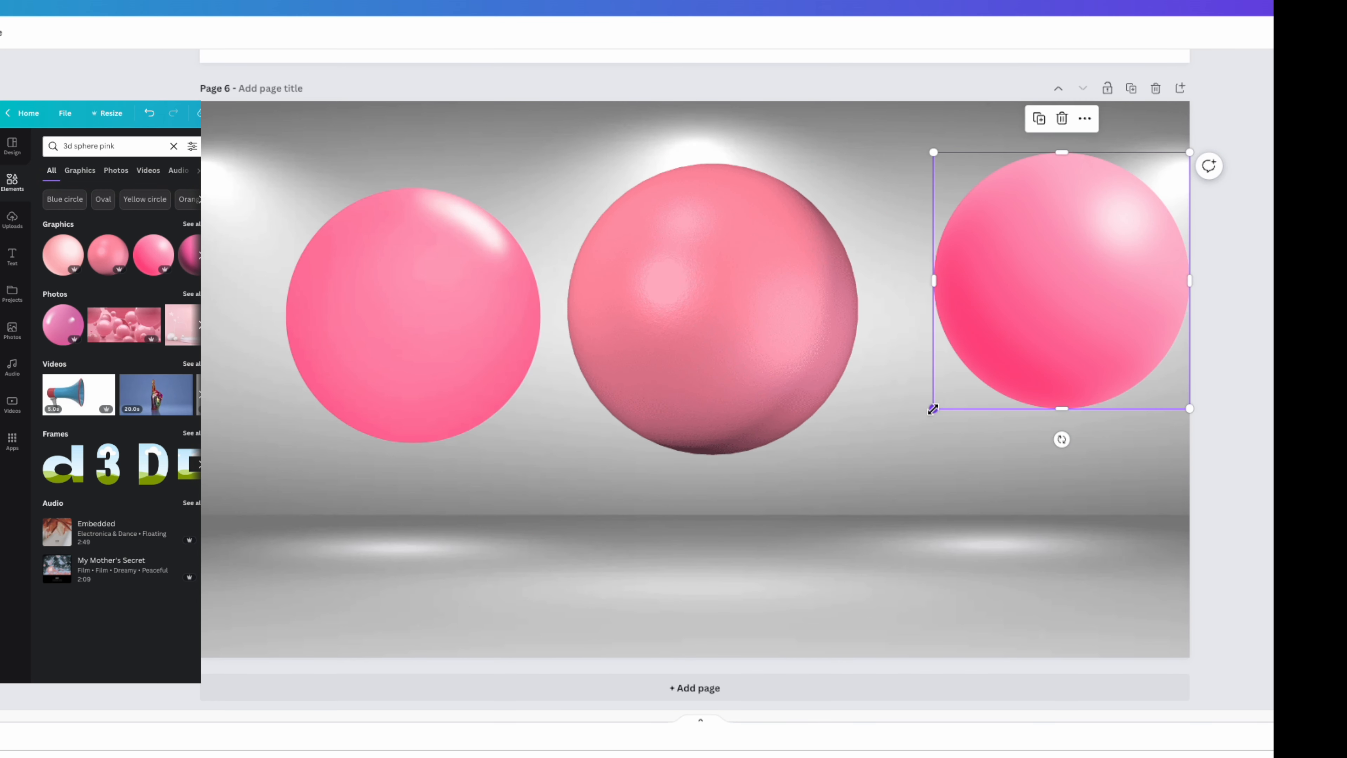
left_click_drag(935, 405, 891, 452)
left_click_drag(1081, 326, 1075, 339)
left_click_drag(885, 466, 907, 443)
Move the bright pink sphere next to the flat pink one and delete the darker salmon sphere
left_click_drag(939, 324, 337, 589)
left_click_drag(507, 555, 687, 283)
left_click(827, 234)
key("Delete")
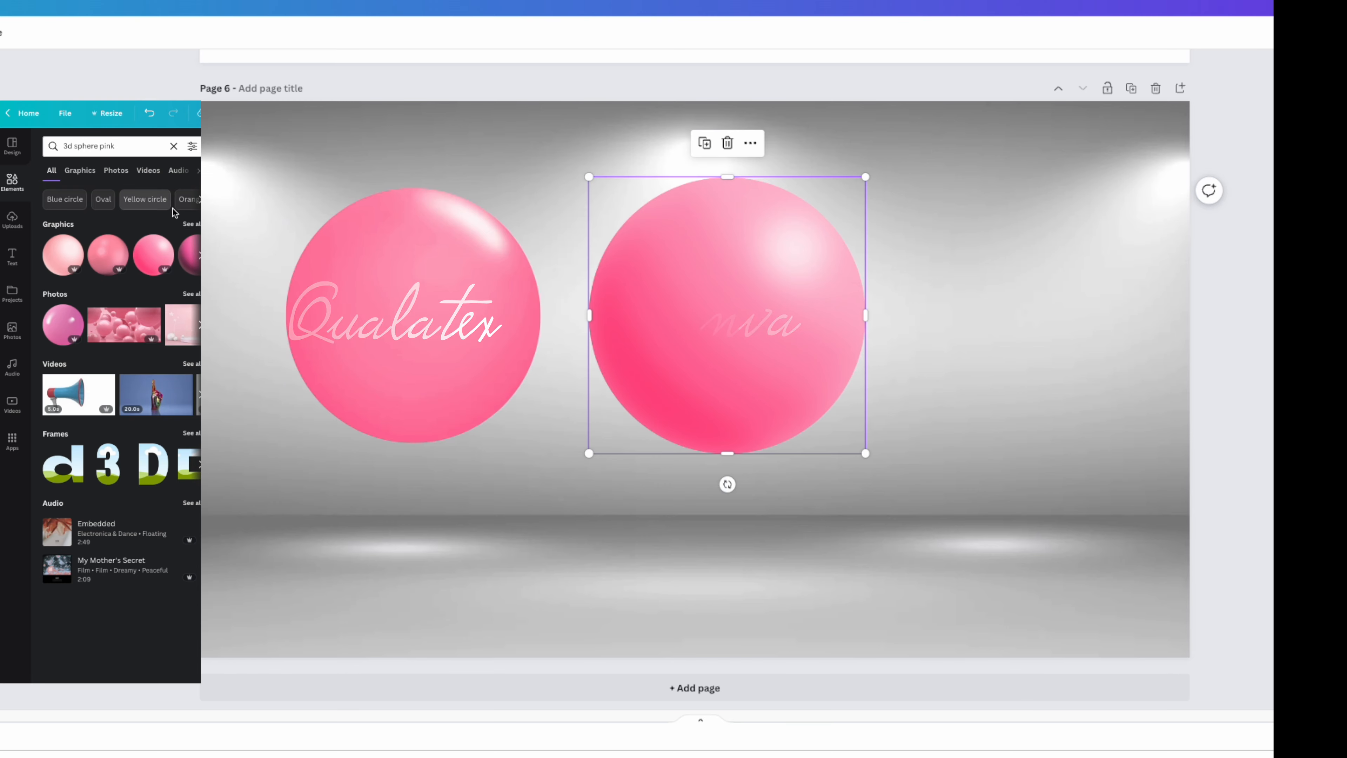
left_click(342, 292)
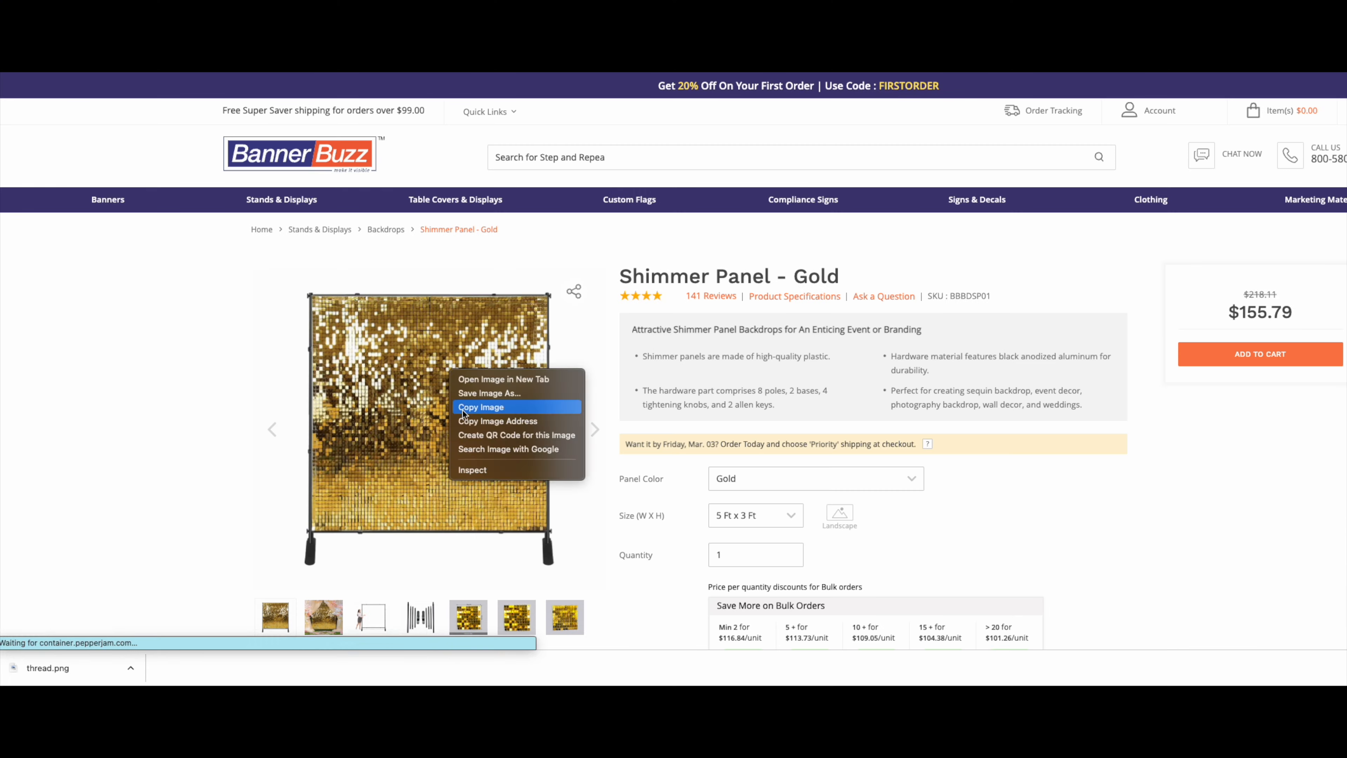
Copy the gold shimmer panel image from the BannerBuzz product page and paste it onto page 6 in Canva
left_click(463, 407)
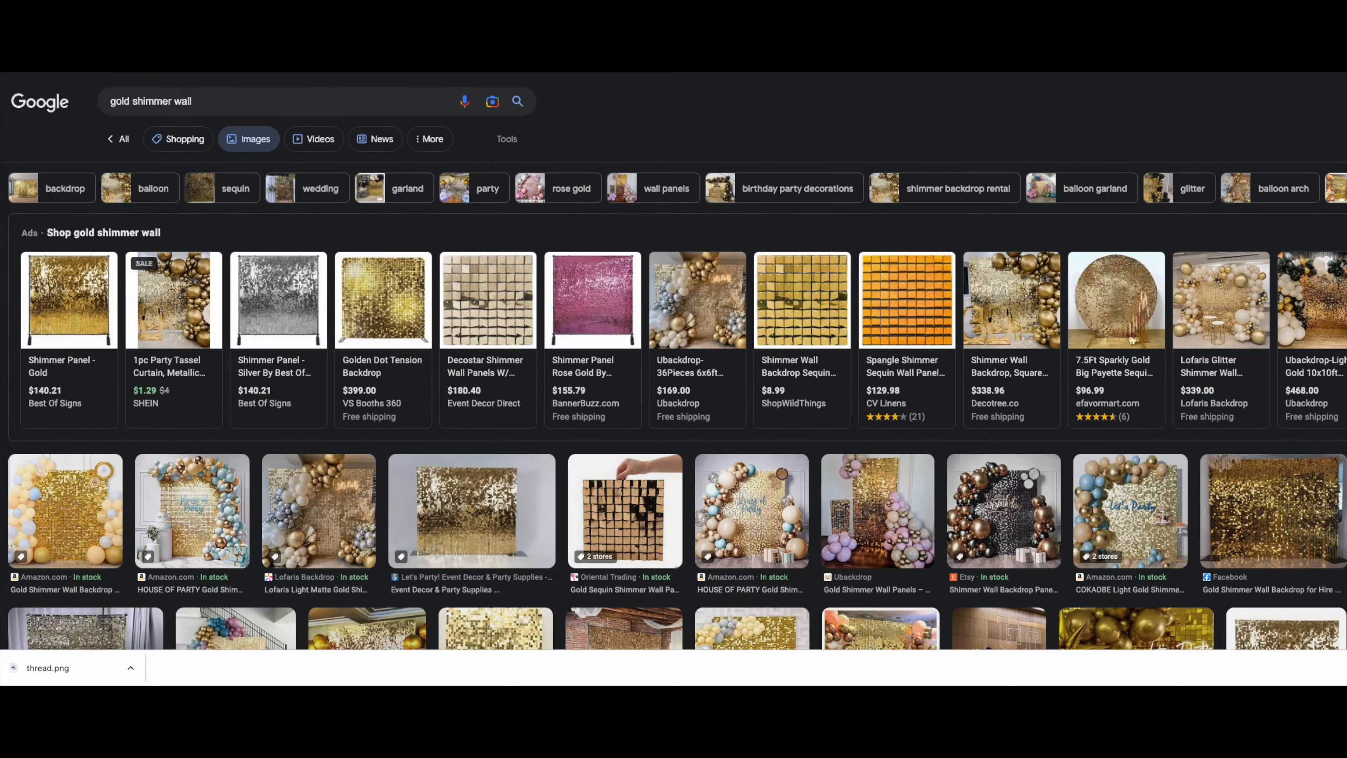
right_click(807, 284)
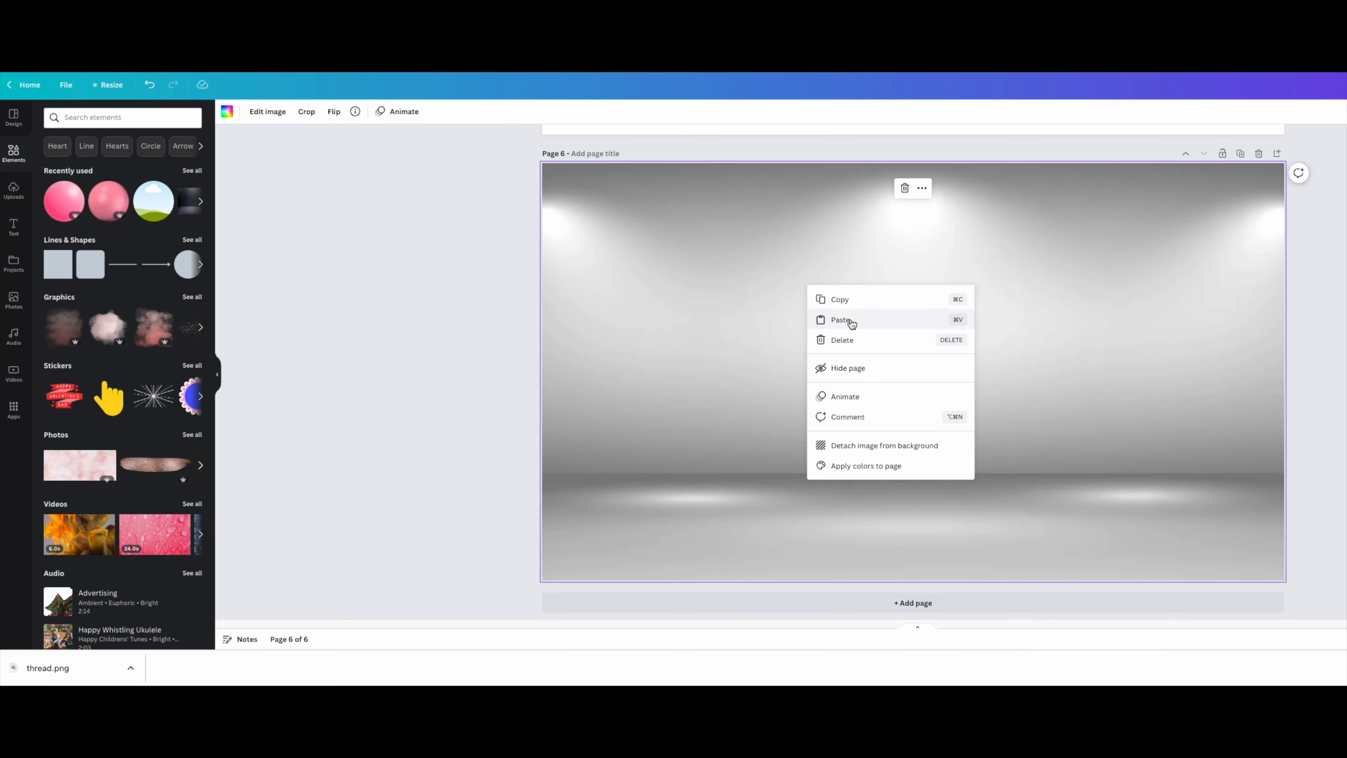
left_click(840, 320)
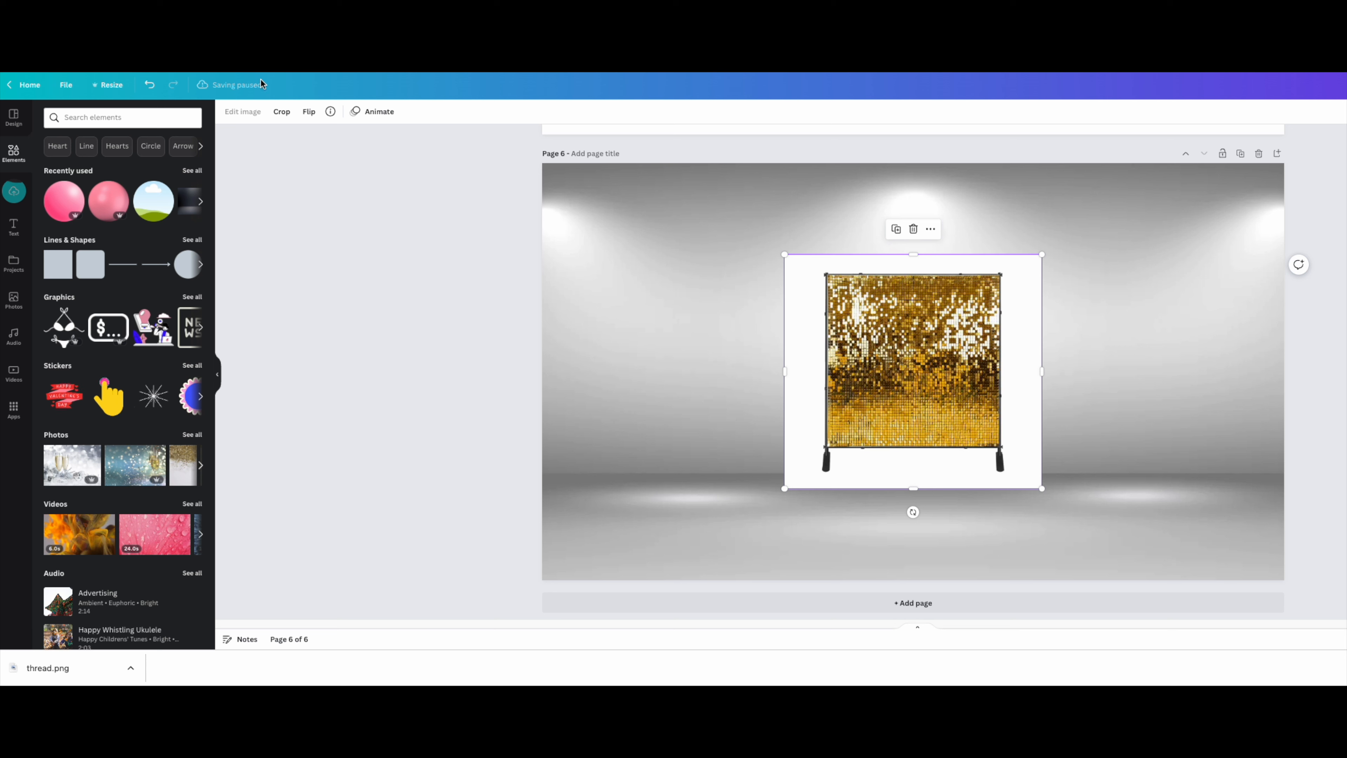
Remove the shimmer panel image's white background, then enlarge the panel and centre it standing on the room's floor
left_click(235, 114)
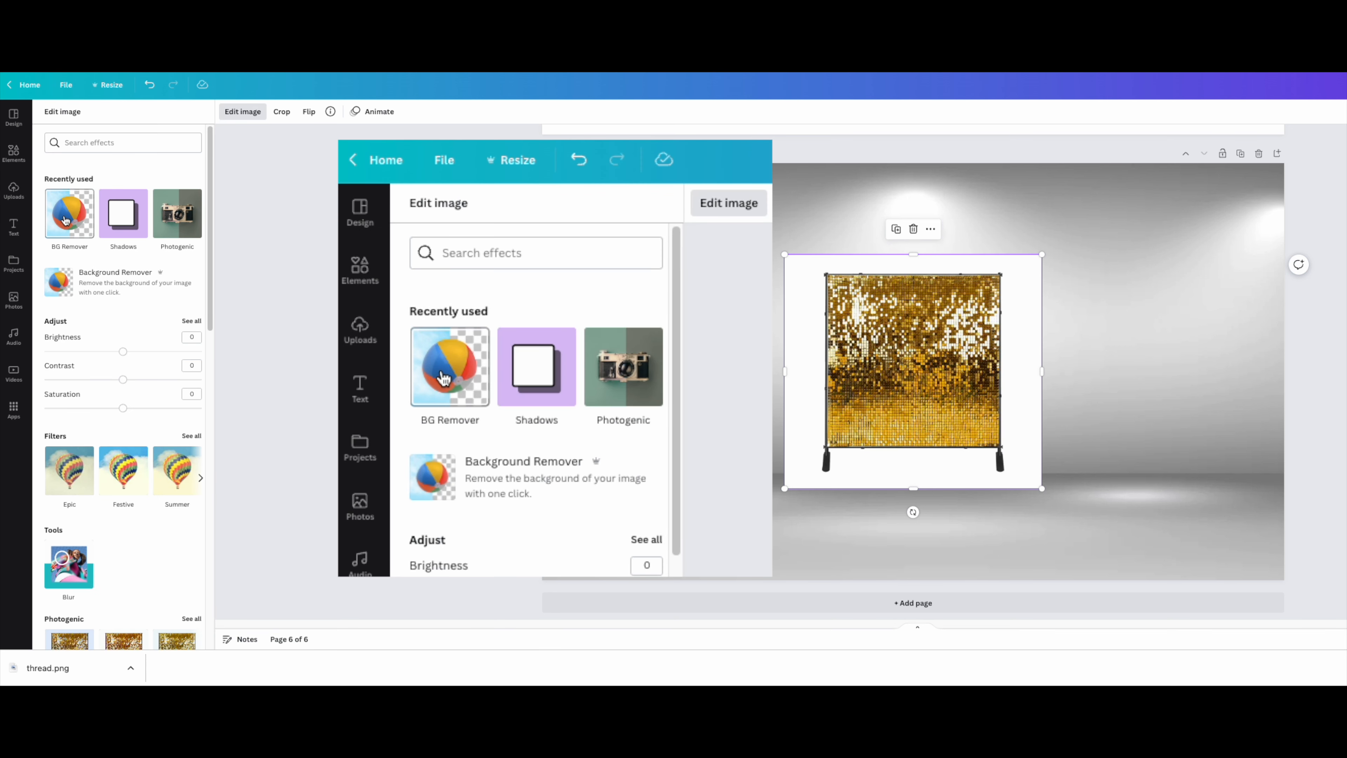
left_click(65, 219)
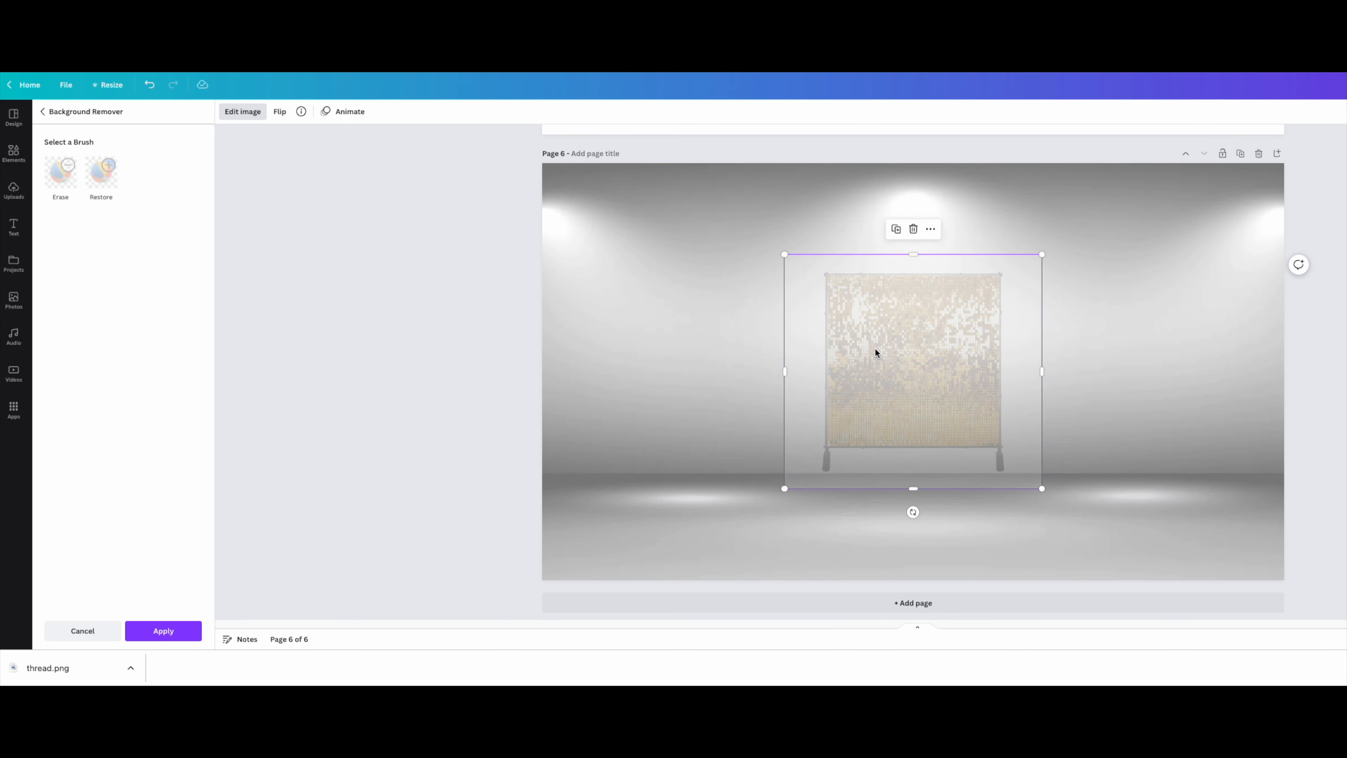
left_click_drag(874, 349, 861, 404)
left_click_drag(896, 352, 829, 364)
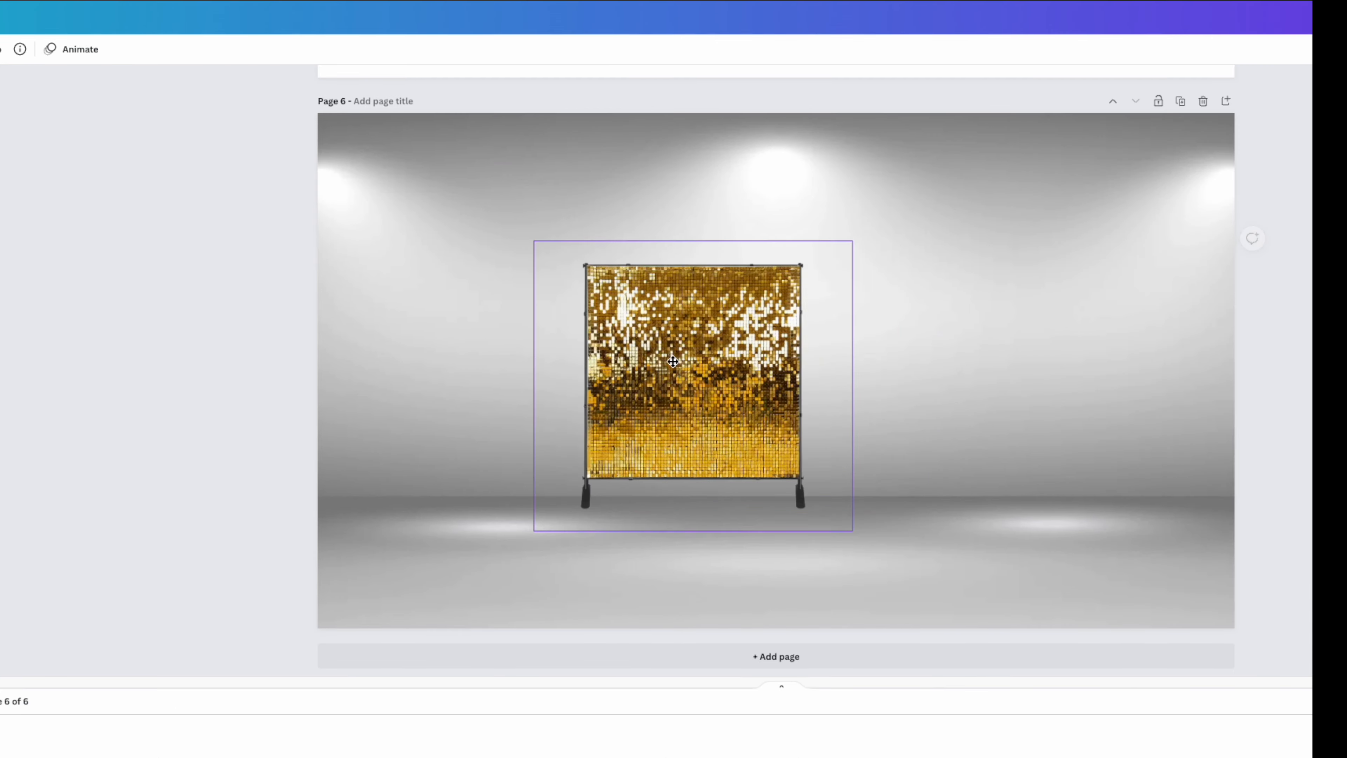
left_click_drag(673, 361, 740, 412)
left_click_drag(920, 292, 989, 229)
left_click_drag(811, 361, 793, 361)
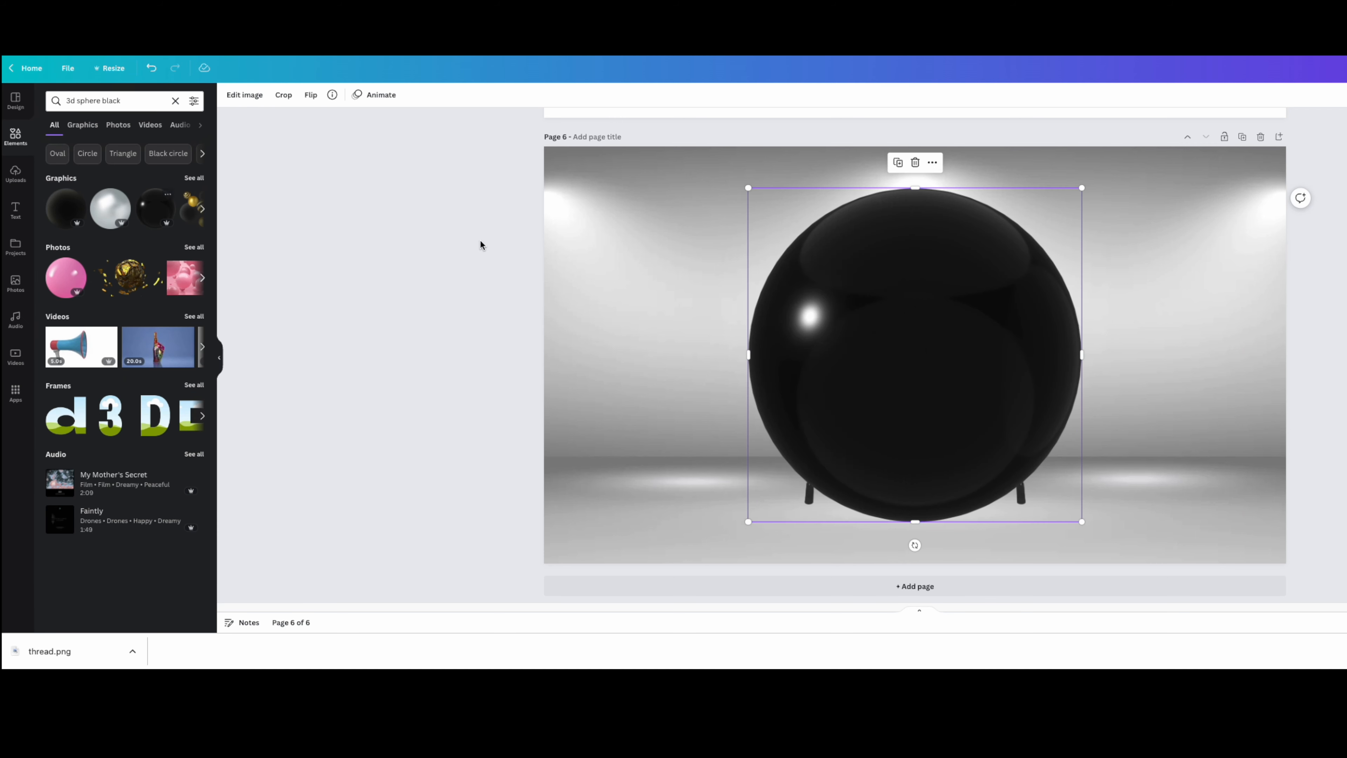
Shrink the black sphere to balloon size and place it in the page's upper-left area
left_click_drag(837, 301, 699, 301)
left_click_drag(945, 522, 676, 255)
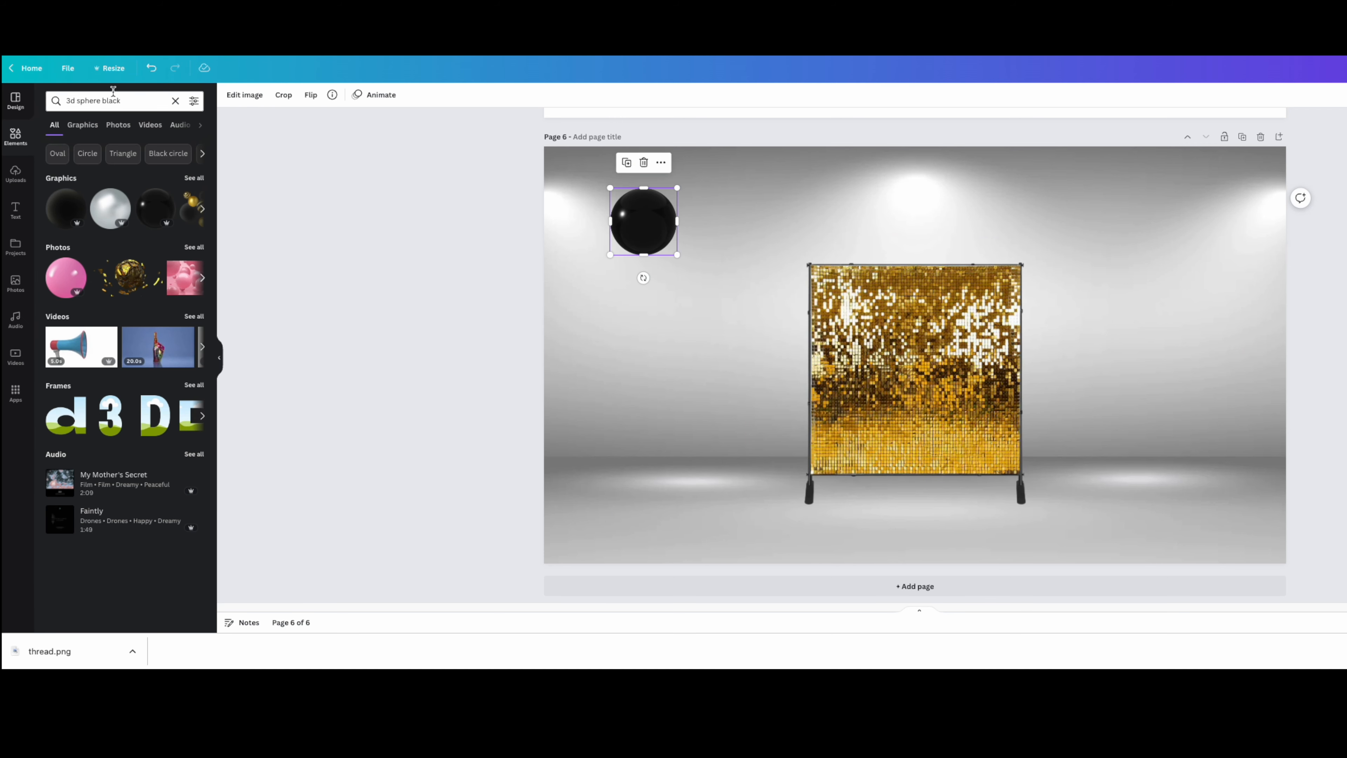
Search the graphics for "3d sphere gold", add a gold sphere and place it beside the black sphere at the same size
left_click(194, 178)
type("gold")
key("Return")
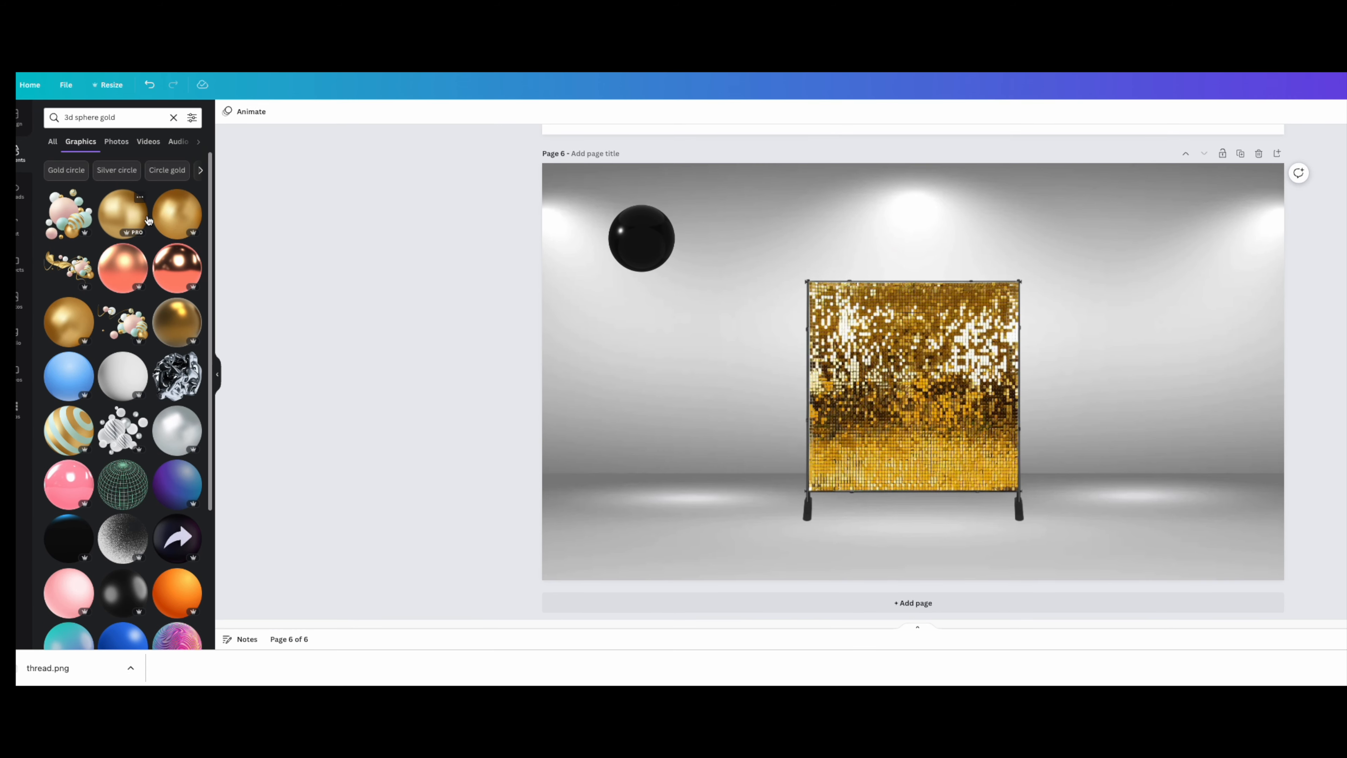
left_click(197, 197)
left_click(196, 214)
left_click_drag(969, 367, 872, 368)
left_click(104, 292)
key("Delete")
left_click_drag(1080, 538, 812, 270)
left_click_drag(797, 244, 742, 245)
Try to find an off-white balloon by searching for "3d sphere off white" and adding a white sphere
double_click(106, 117)
type("off white")
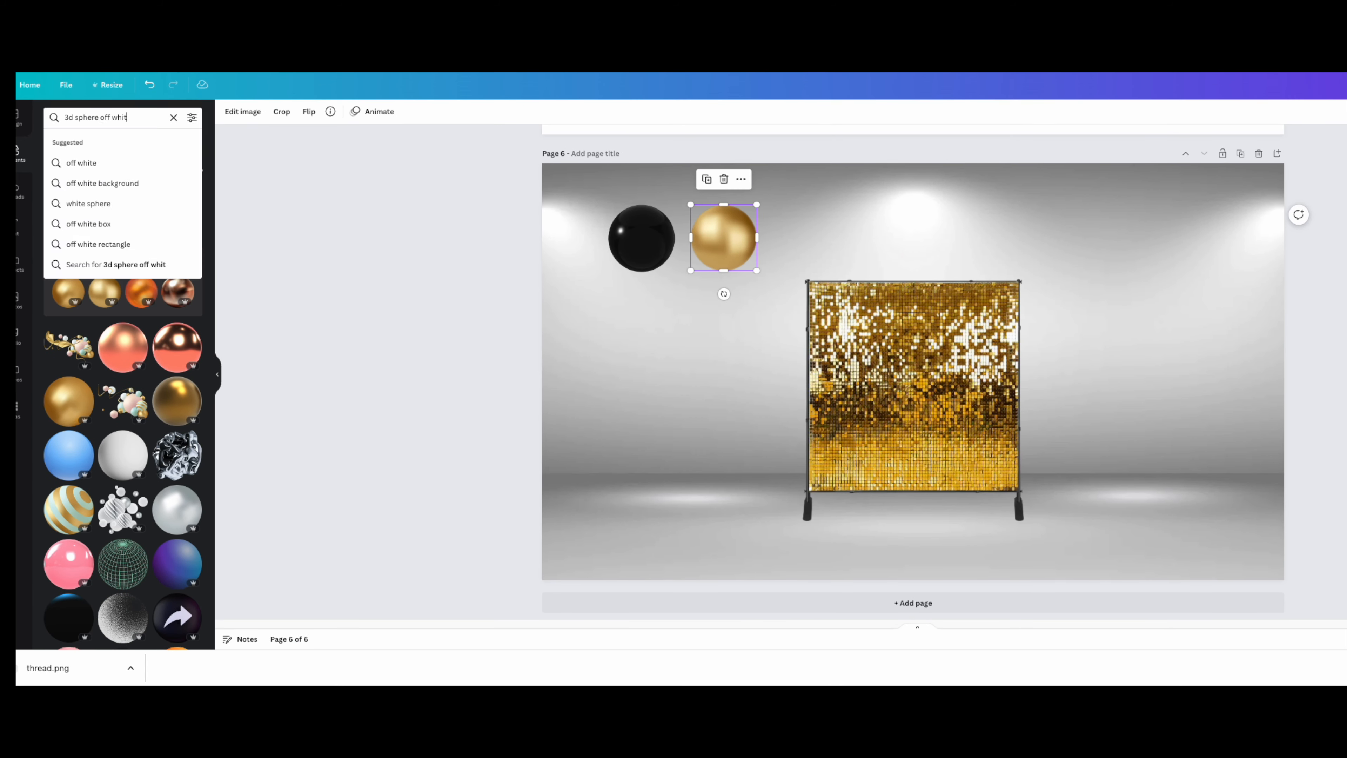
key("Return")
left_click(68, 377)
Search the graphics for a cream sphere, add a grey-white one and shrink it beside the first
type("cream")
left_click_drag(746, 538, 842, 438)
key("Return")
scroll(152, 440, "down", 10)
scroll(151, 435, "up", 20)
double_click(123, 117)
left_click(123, 213)
left_click_drag(1013, 271, 1107, 382)
Search the graphics for "3d sphere light brown" and look through the results
left_click_drag(134, 118, 100, 117)
type("light brown")
key("Return")
scroll(151, 435, "down", 10)
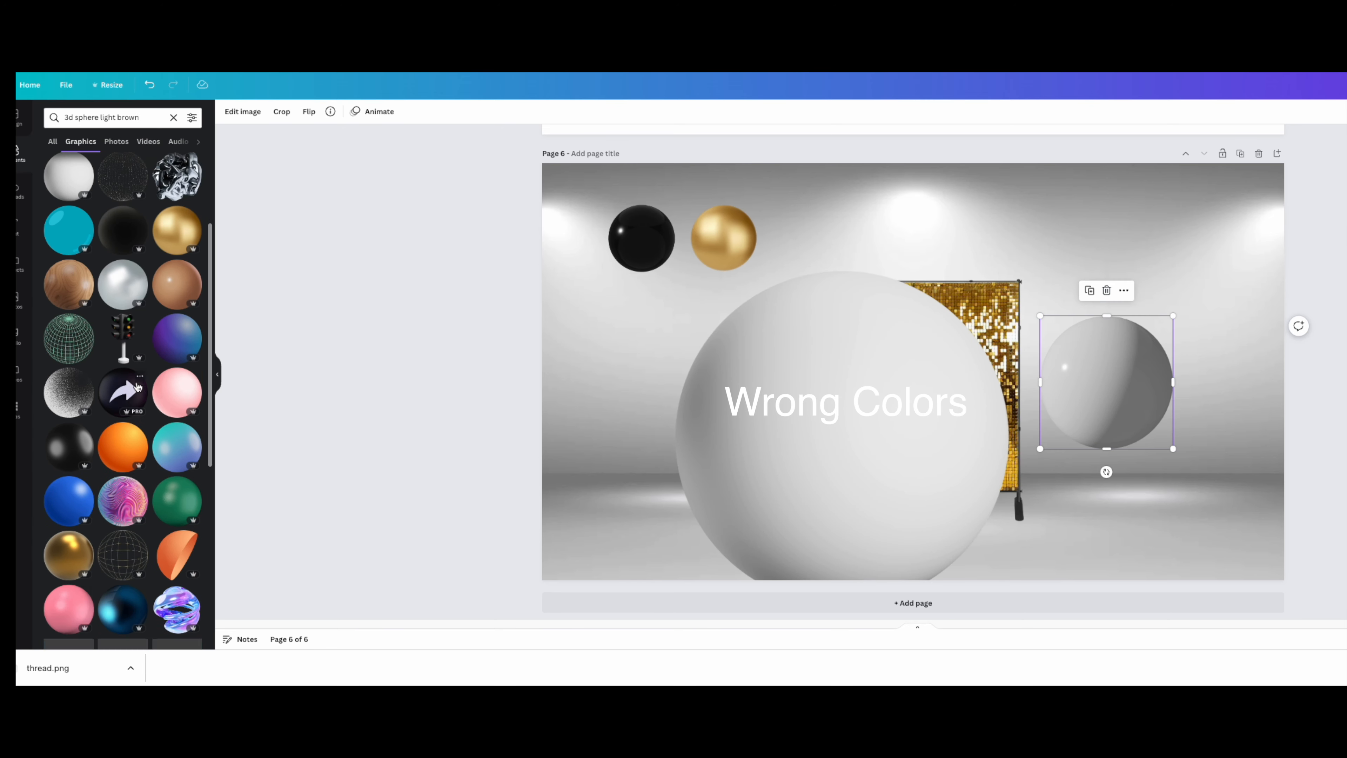
Delete both wrongly coloured white spheres from the page
left_click(842, 438)
key("Delete")
left_click(1106, 382)
key("Delete")
scroll(151, 435, "down", 5)
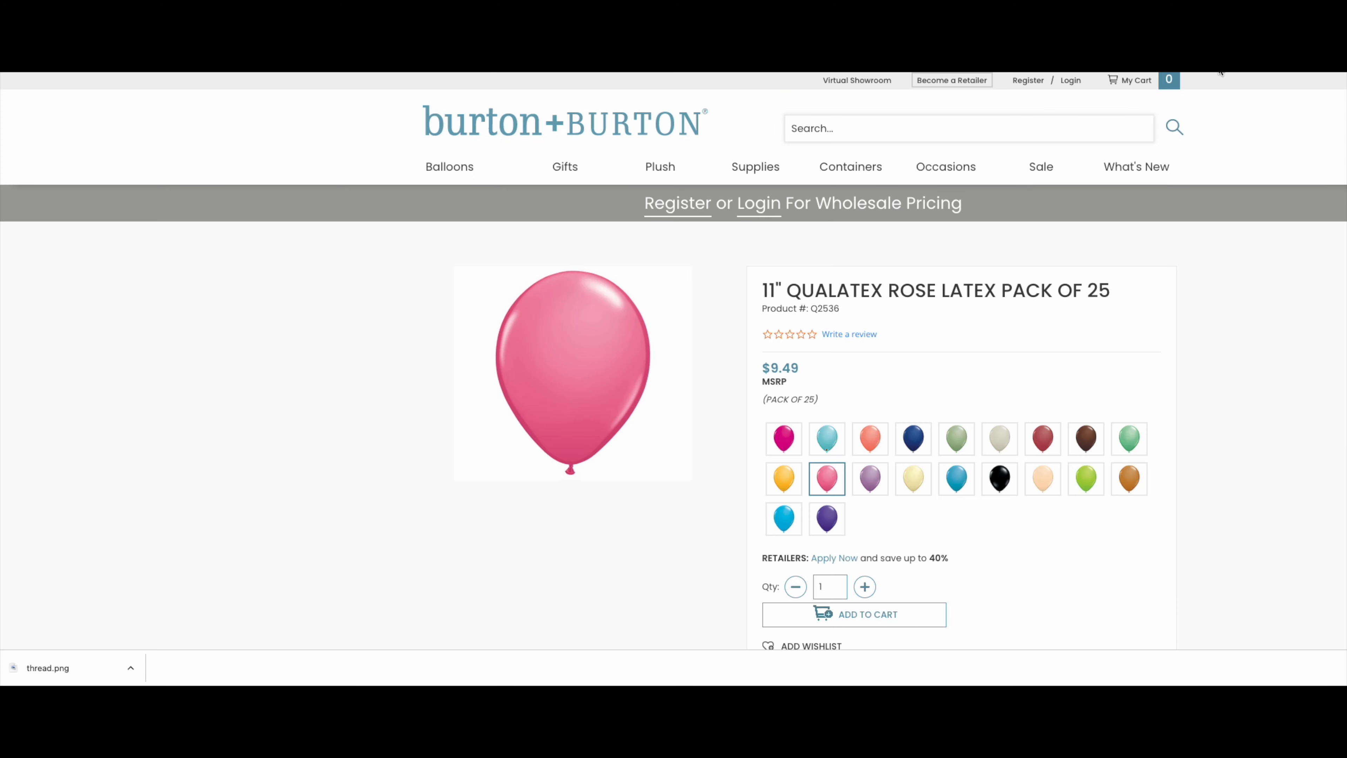
Compare the Qualatex latex colours on the burton + BURTON product page and copy the Cashmere balloon's image
left_click(999, 437)
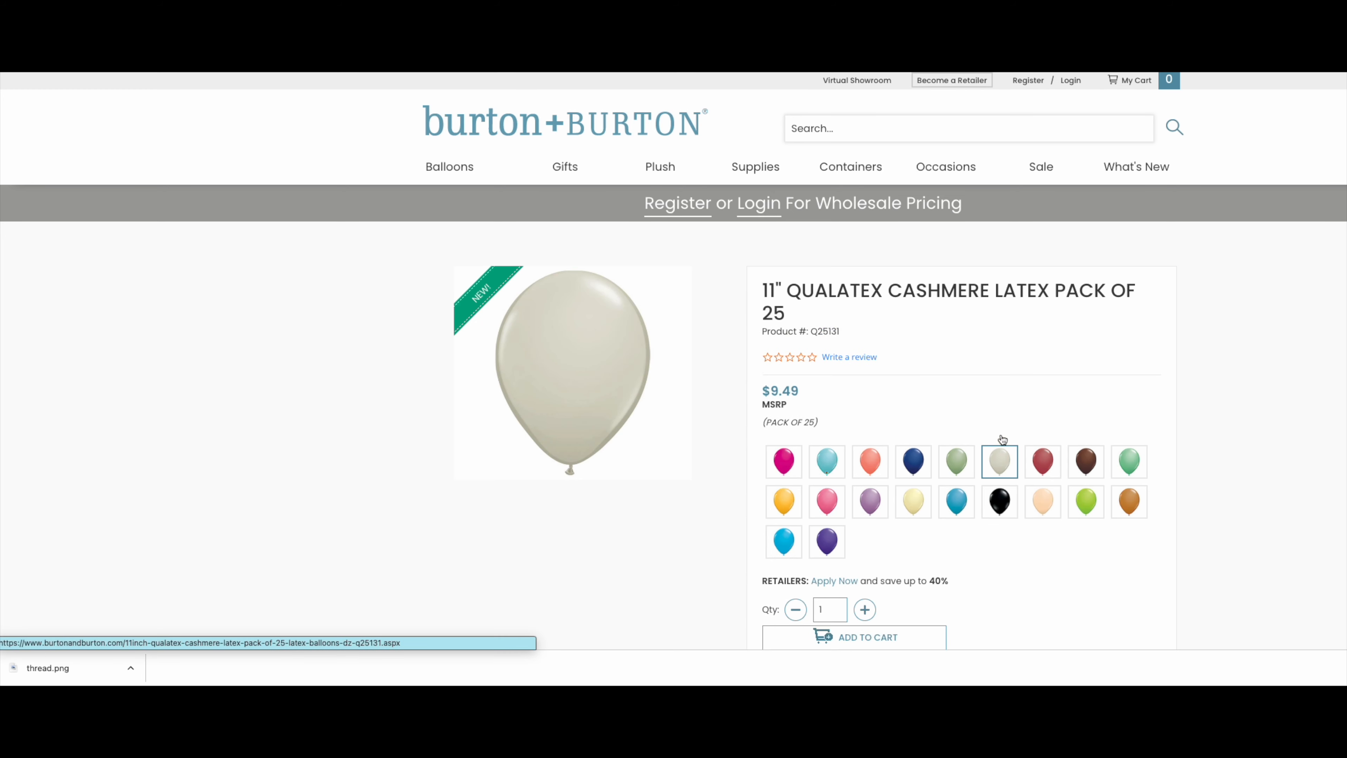
left_click(1043, 478)
left_click(913, 478)
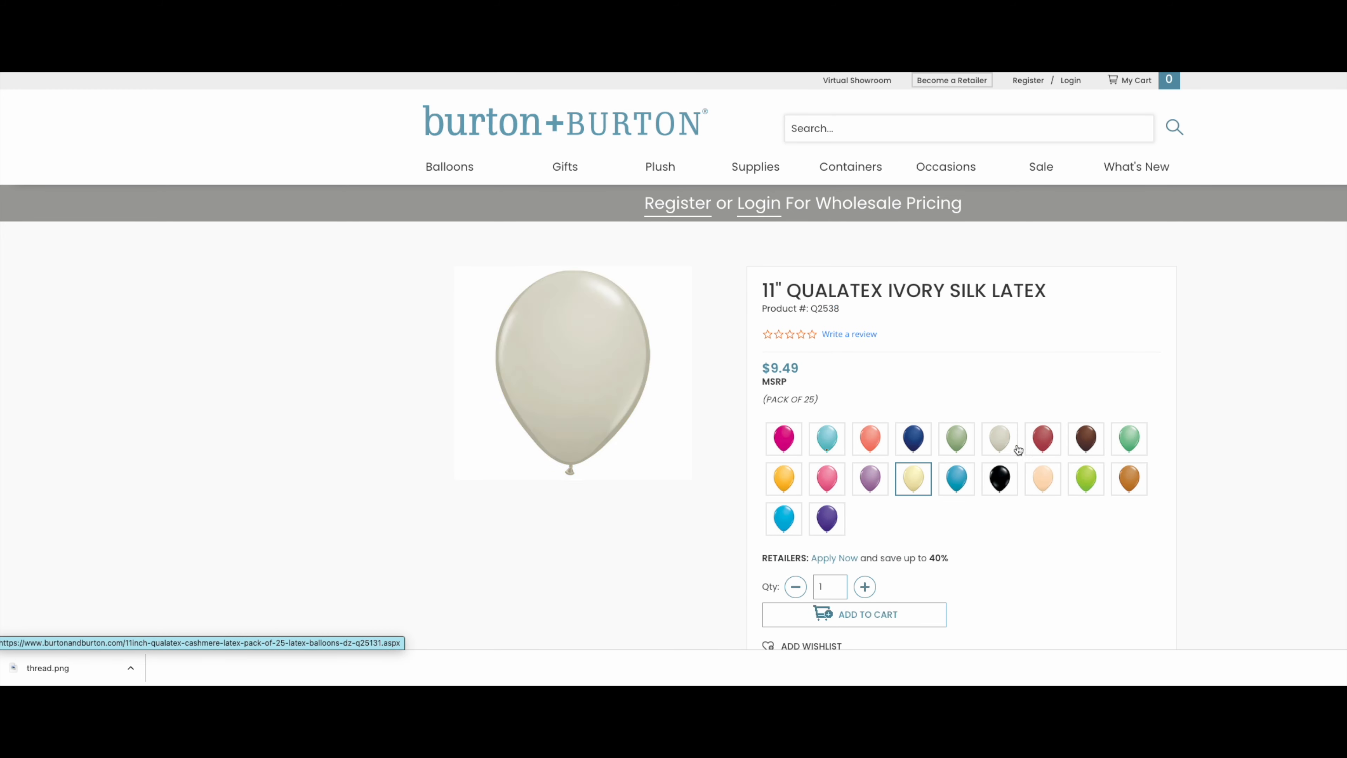
left_click(1000, 438)
right_click(558, 356)
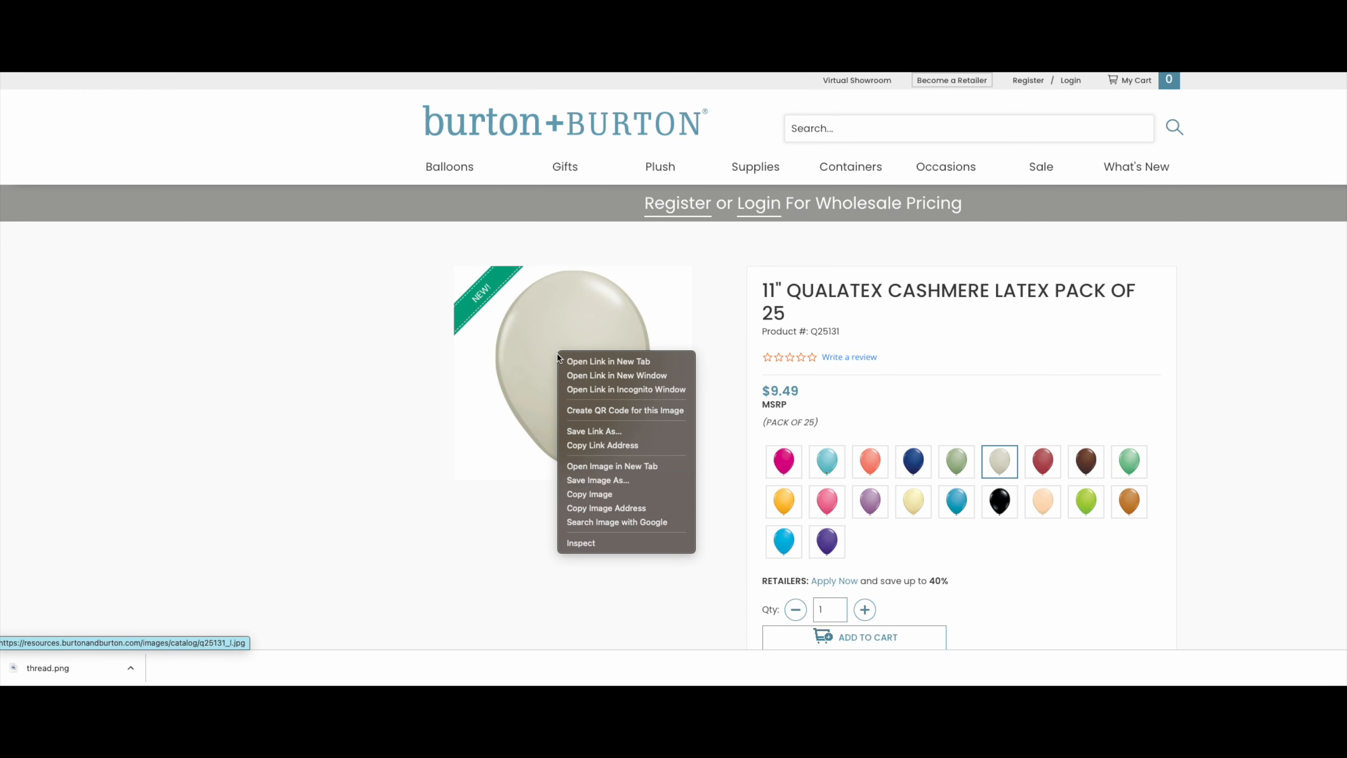
left_click(594, 494)
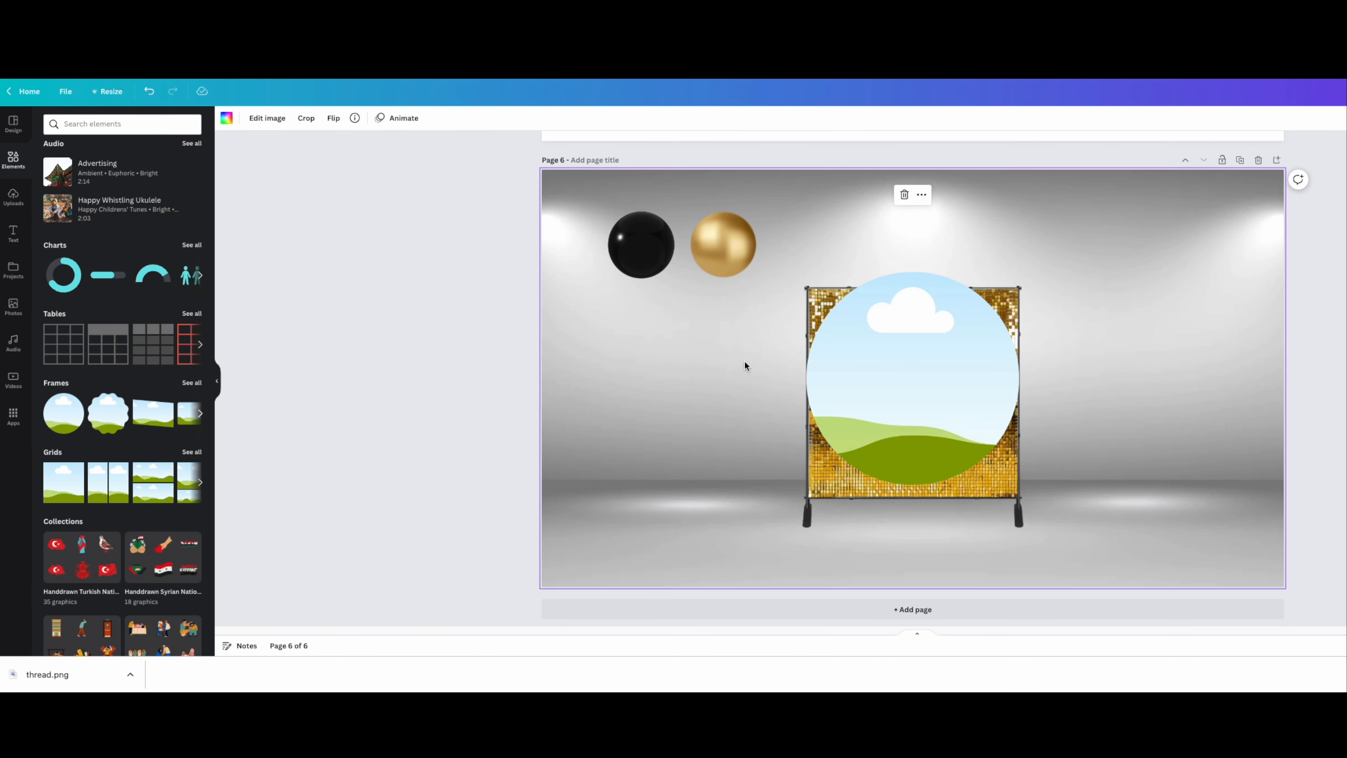
Paste the Cashmere balloon image into the circular frame in Canva and enlarge its crop until the balloon fills the circle
key("ctrl+v")
left_click_drag(971, 395, 911, 391)
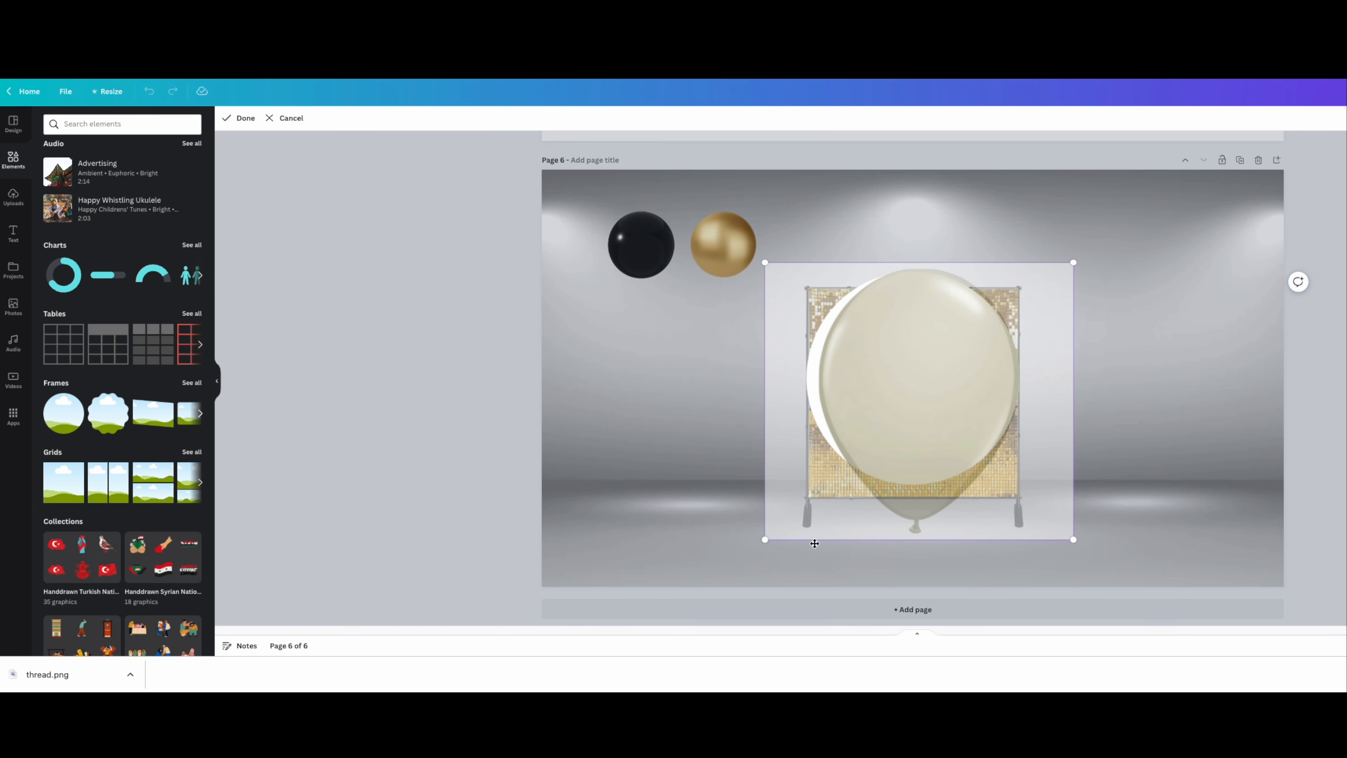
left_click_drag(765, 539, 698, 600)
left_click_drag(865, 487, 892, 487)
left_click(241, 119)
Shrink the framed cream balloon to sphere size and place it below the black and gold spheres
left_click_drag(1019, 483, 886, 350)
left_click_drag(825, 307, 659, 325)
left_click_drag(721, 368, 713, 356)
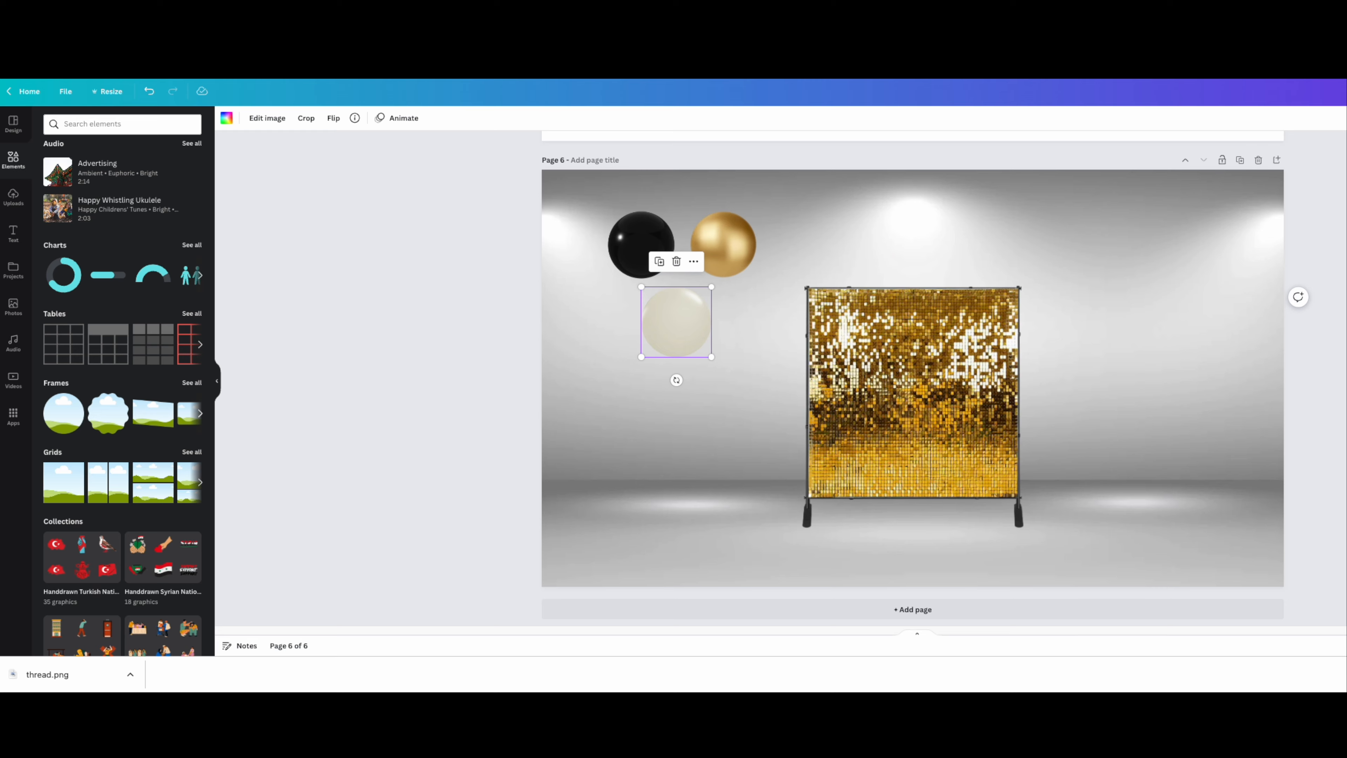
Move the black sphere lower, duplicate it twice to form a three-balloon cluster, and group the cluster
left_click_drag(641, 244, 641, 431)
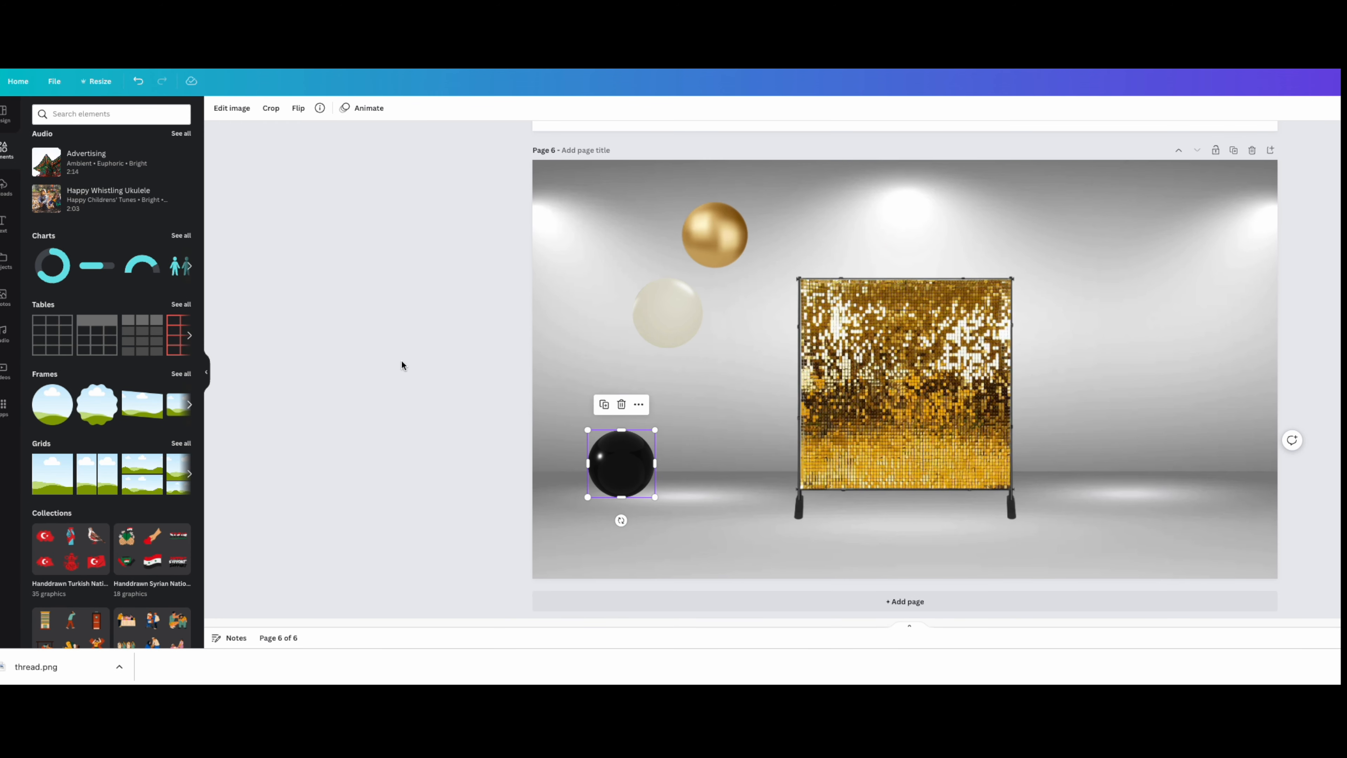
left_click(604, 404)
left_click(653, 409)
left_click_drag(590, 394, 669, 470)
right_click(644, 433)
left_click(680, 541)
Build a three-balloon cluster from the cream sphere, moving the gold sphere out of the way, and group the cream cluster
left_click(659, 313)
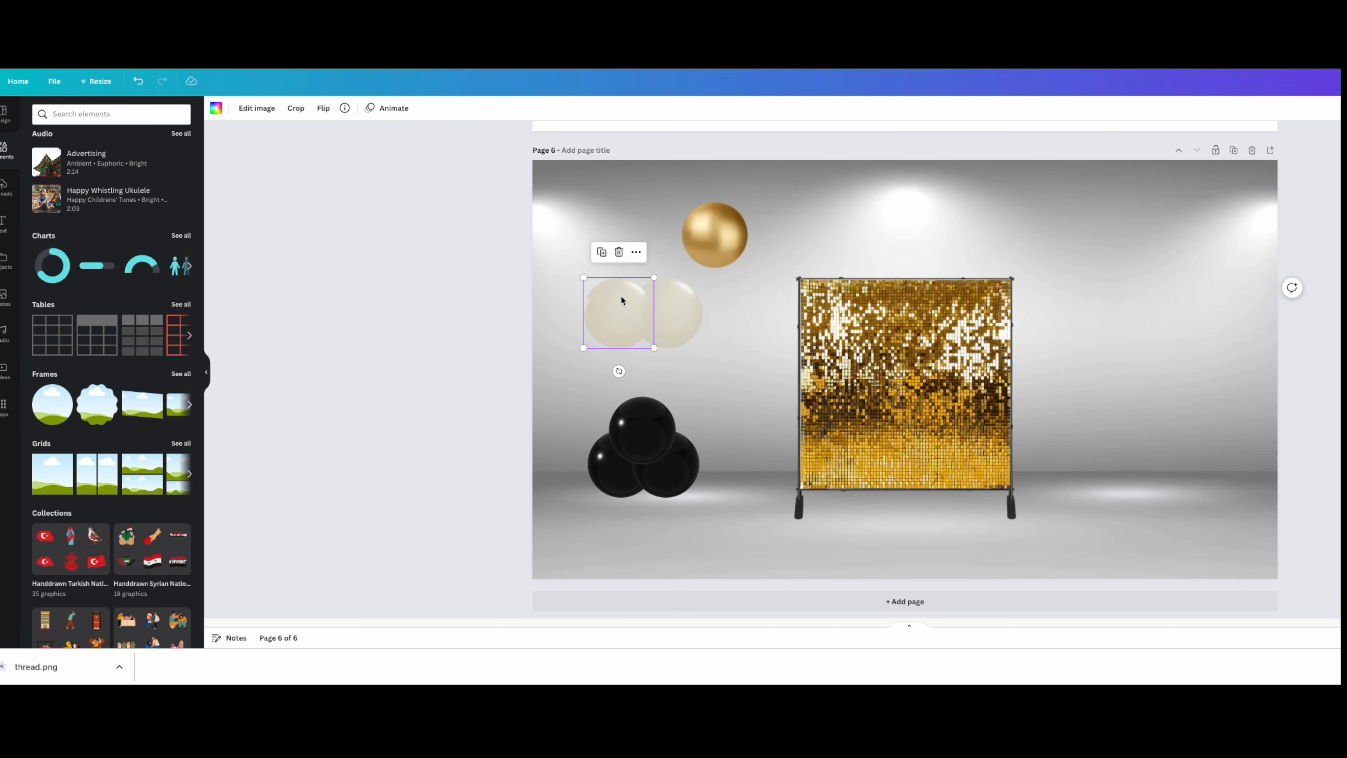
left_click_drag(584, 241, 700, 349)
left_click_drag(715, 229, 818, 222)
mouse_move(817, 222)
left_mouse_down()
mouse_move(711, 214)
mouse_move(815, 213)
left_mouse_up()
left_click(794, 230)
left_click_drag(563, 213, 714, 343)
right_click(662, 265)
left_click(699, 371)
Arrange duplicates of the gold sphere into a three-balloon cluster and group them
left_click(855, 155)
left_click_drag(928, 217, 902, 243)
right_click(848, 226)
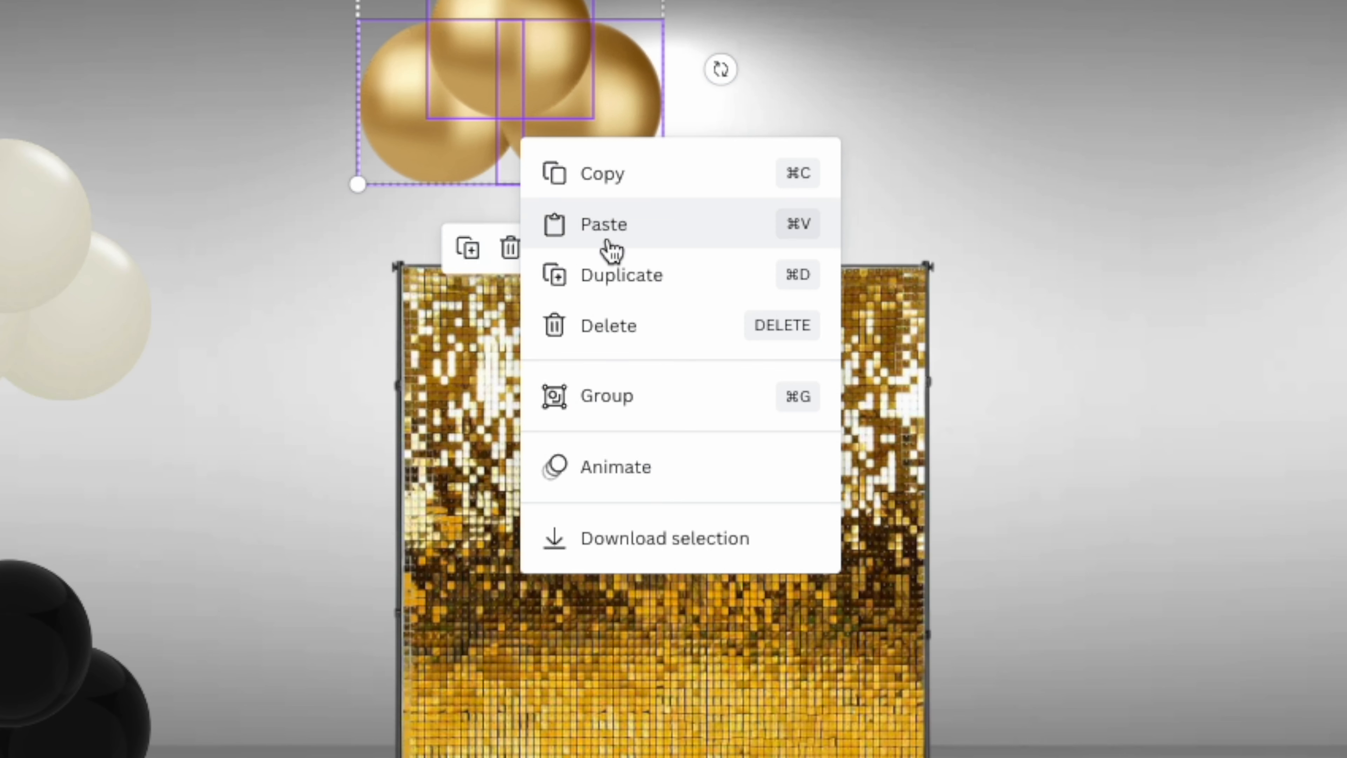
left_click(878, 330)
Shrink the grouped cream, black and gold clusters and line them up on the floor to the panel's right
left_click_drag(554, 31, 1147, 183)
left_click_drag(26, 289, 1125, 460)
left_click_drag(70, 731, 1154, 739)
left_click_drag(992, 599, 1107, 697)
left_click_drag(231, 723, 1127, 725)
left_click(1110, 408)
left_click_drag(986, 553, 1024, 531)
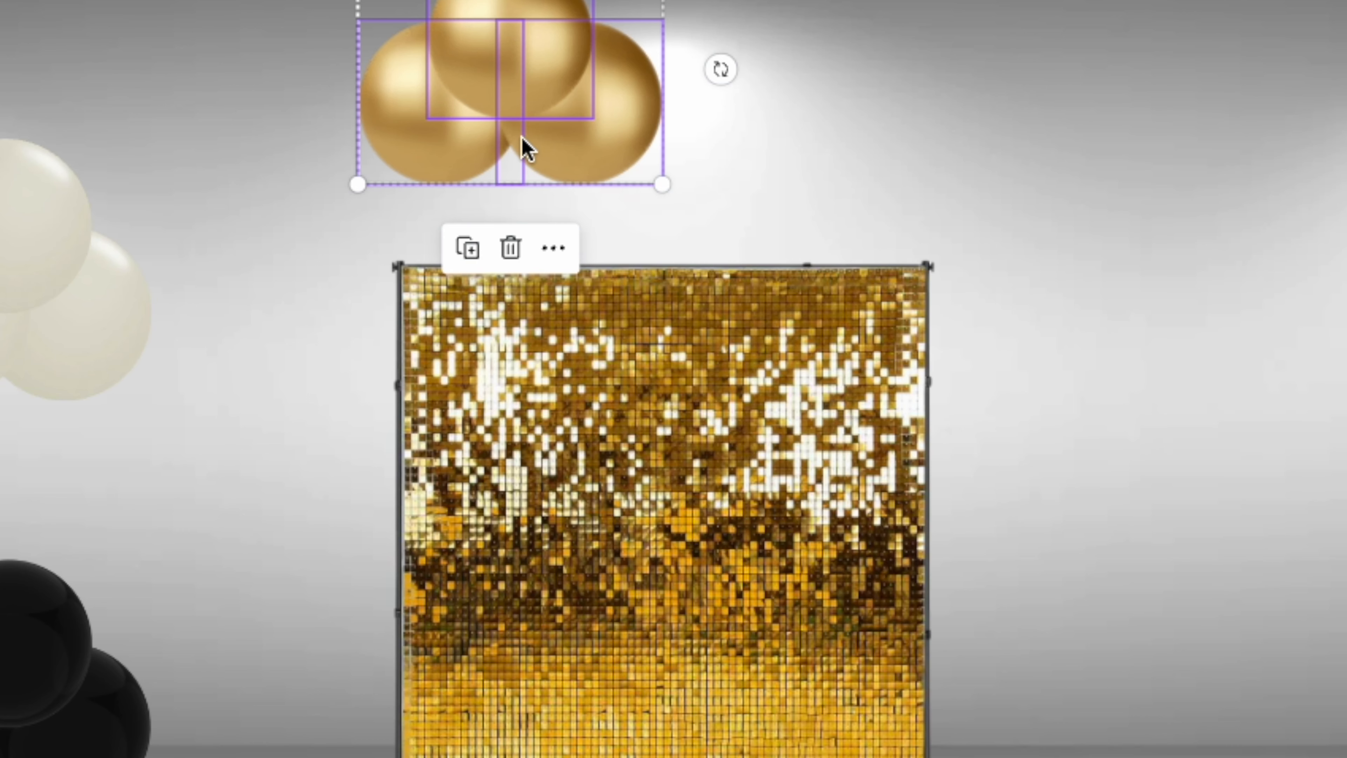
right_click(526, 144)
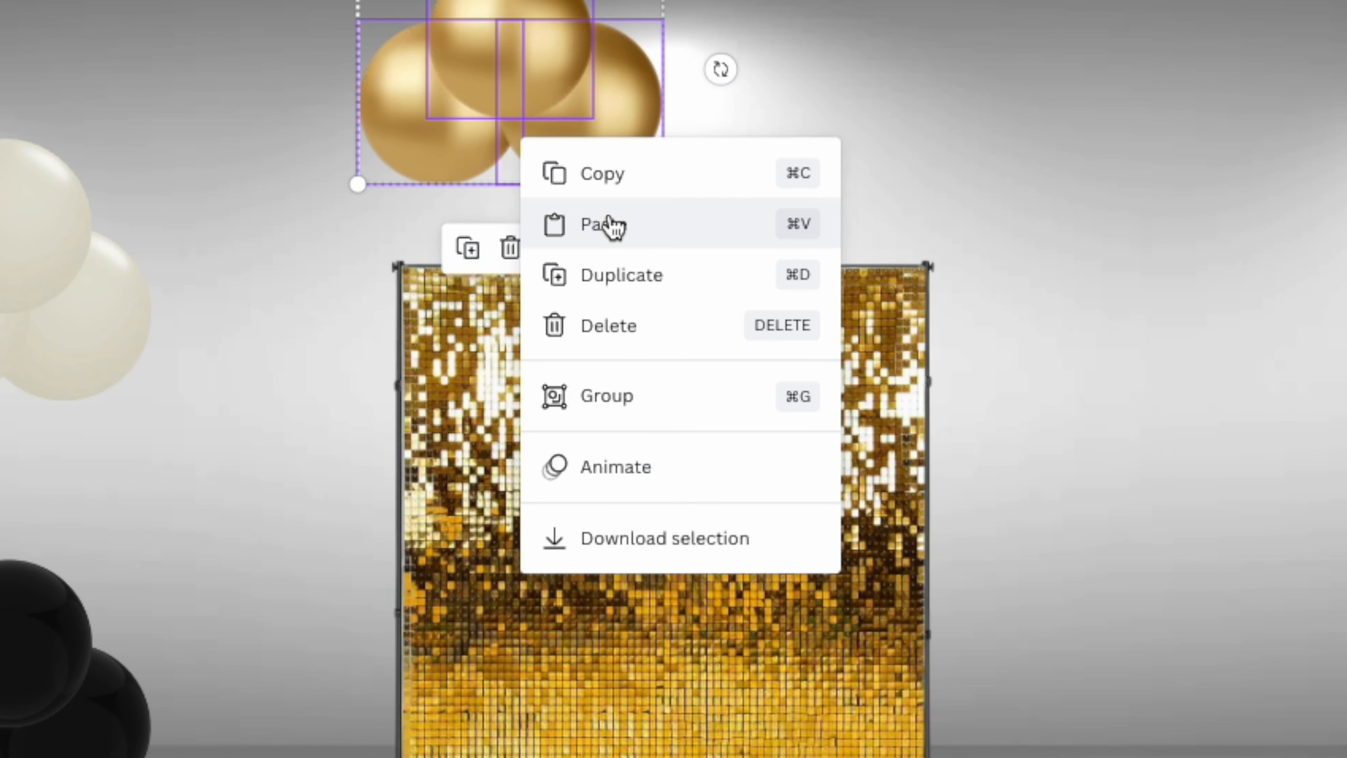
left_click(595, 318)
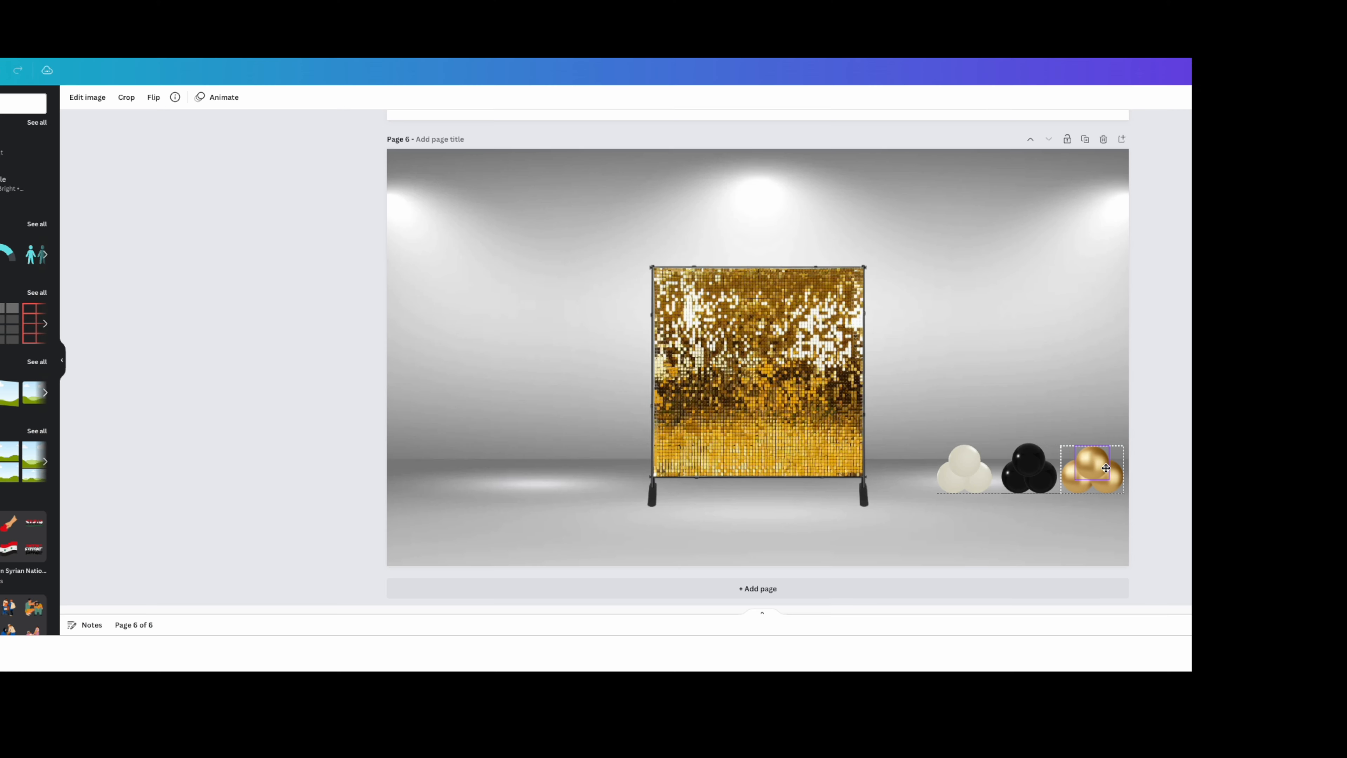
Duplicate the cream cluster and place the copy above the row, beside the panel
left_click(964, 476)
key("ctrl+d")
left_click_drag(964, 476, 937, 382)
Stack copies of the black cluster at the panel's left foot as the base of the garland
right_click(1029, 475)
left_click(1067, 451)
left_click_drag(1029, 475, 638, 487)
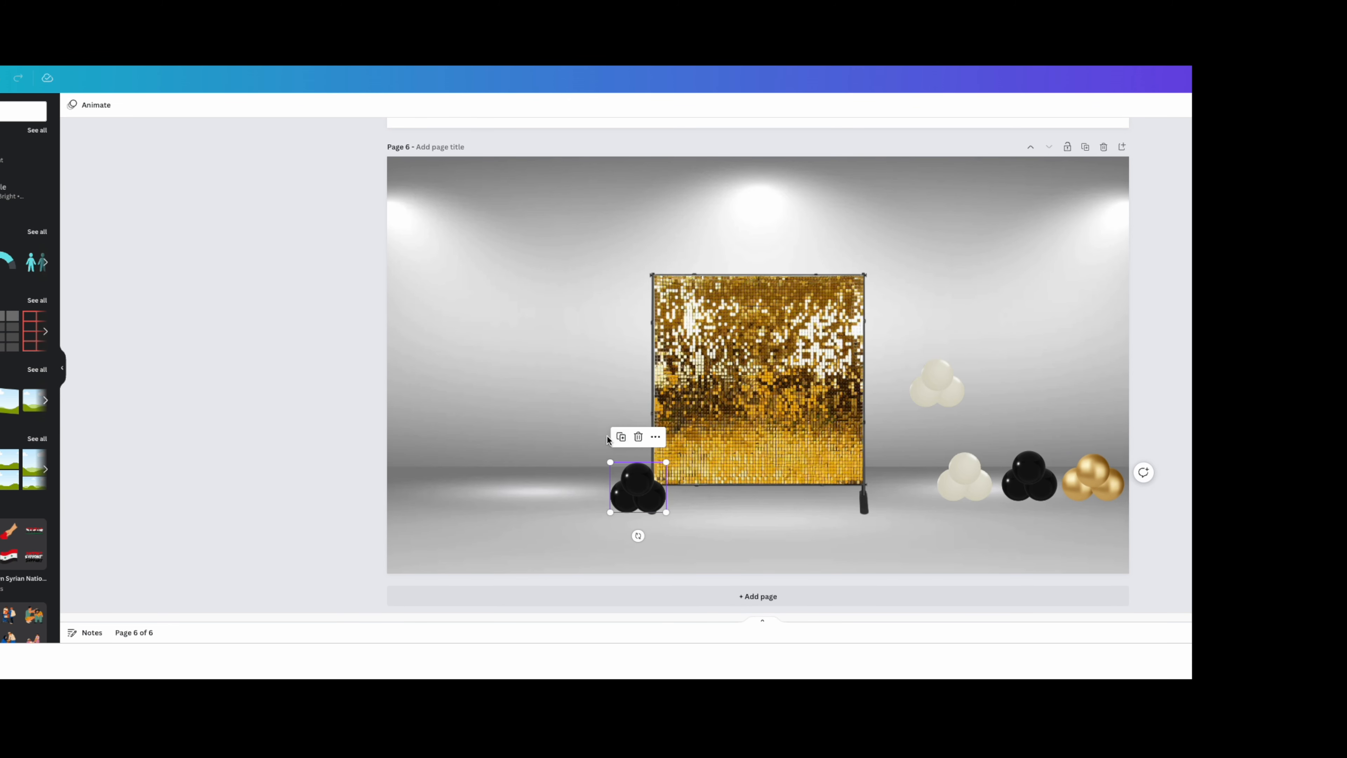
left_click(621, 437)
left_click_drag(634, 451, 635, 487)
Place a cream cluster on top of the black base and a copy of the gold cluster above it
left_click(940, 487)
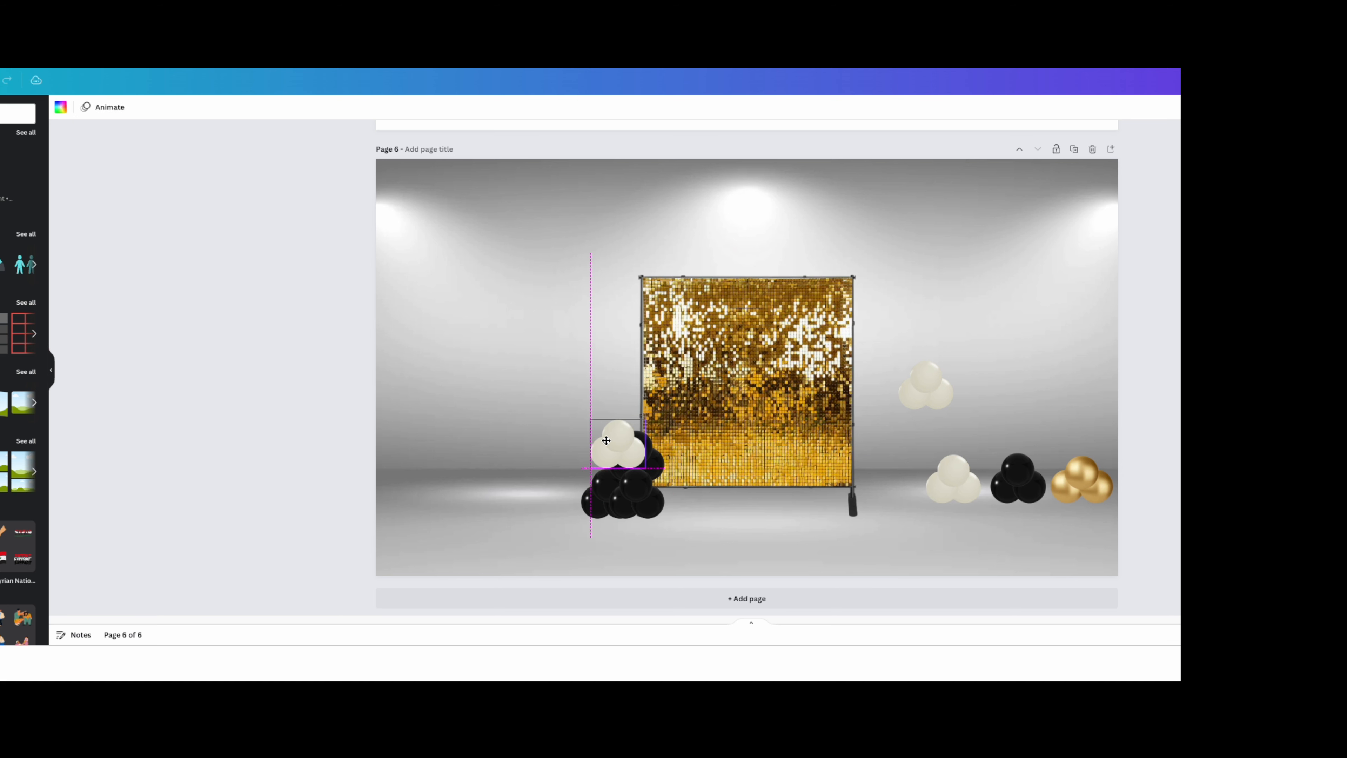
left_click(1089, 470)
key("ctrl+d")
left_click_drag(1087, 473, 608, 377)
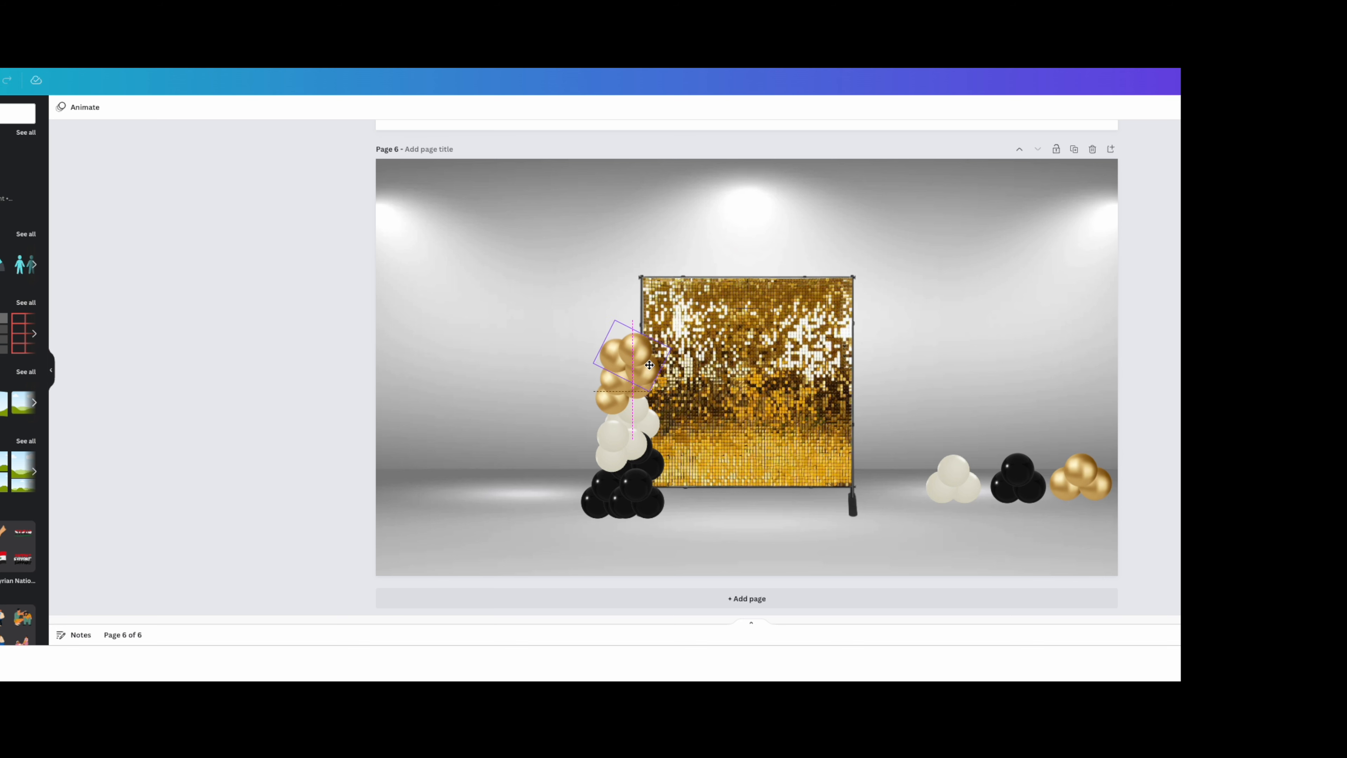
Copy the gold cluster, tilt the copy and stack it on the gold section of the garland
key("ctrl+c")
key("ctrl+v")
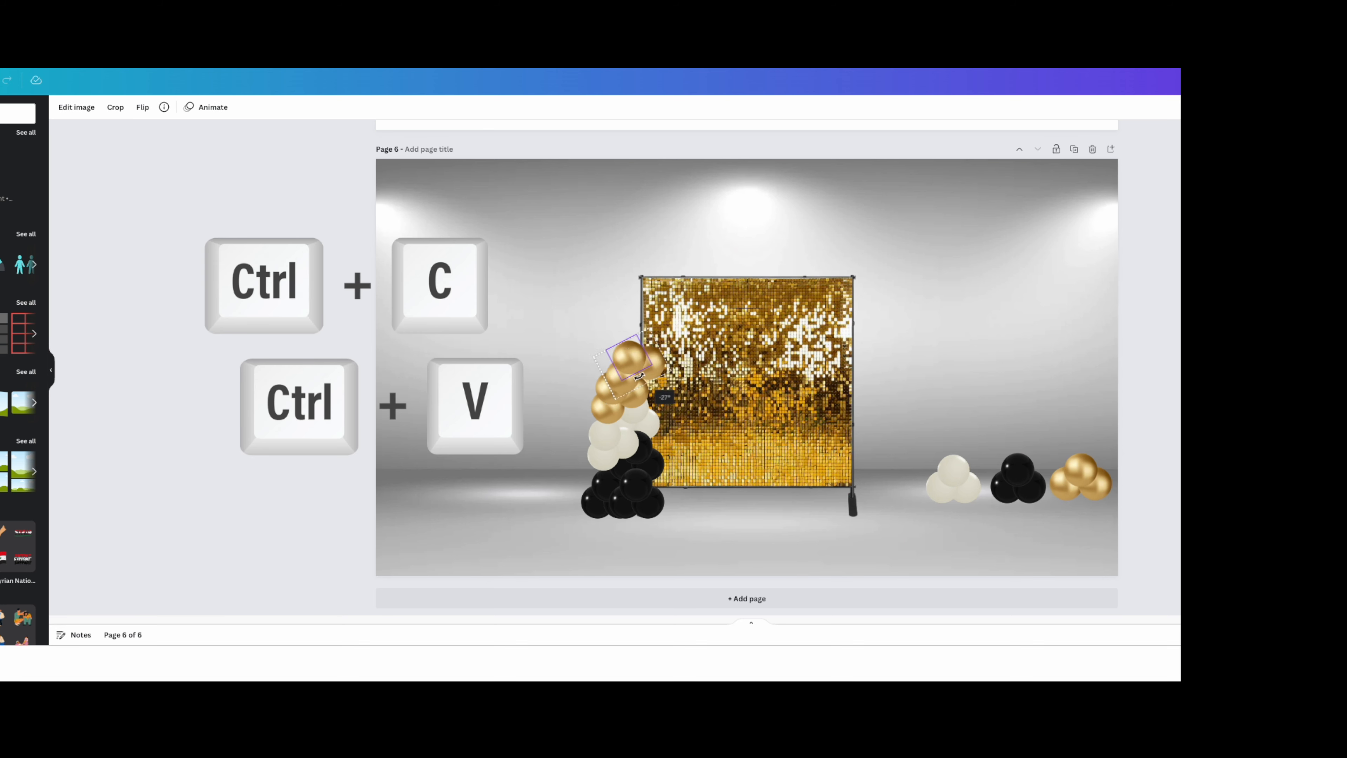
left_click_drag(592, 327, 582, 327)
left_click_drag(582, 394, 624, 399)
Copy a black cluster from the garland's base, rotate the copy and place it above the gold section
left_click_drag(586, 332, 617, 475)
key("ctrl+c")
key("ctrl+v")
left_click_drag(619, 475, 653, 287)
left_click_drag(657, 351, 556, 293)
left_click_drag(655, 239, 619, 317)
left_click(551, 239)
Add another gold cluster copy beneath the upper black cluster, send it backward and adjust its tilt
left_click(1088, 471)
key("ctrl+c")
key("ctrl+v")
left_click_drag(1091, 470, 619, 351)
key("ctrl+[")
left_click_drag(615, 399, 605, 397)
left_click_drag(628, 265, 626, 259)
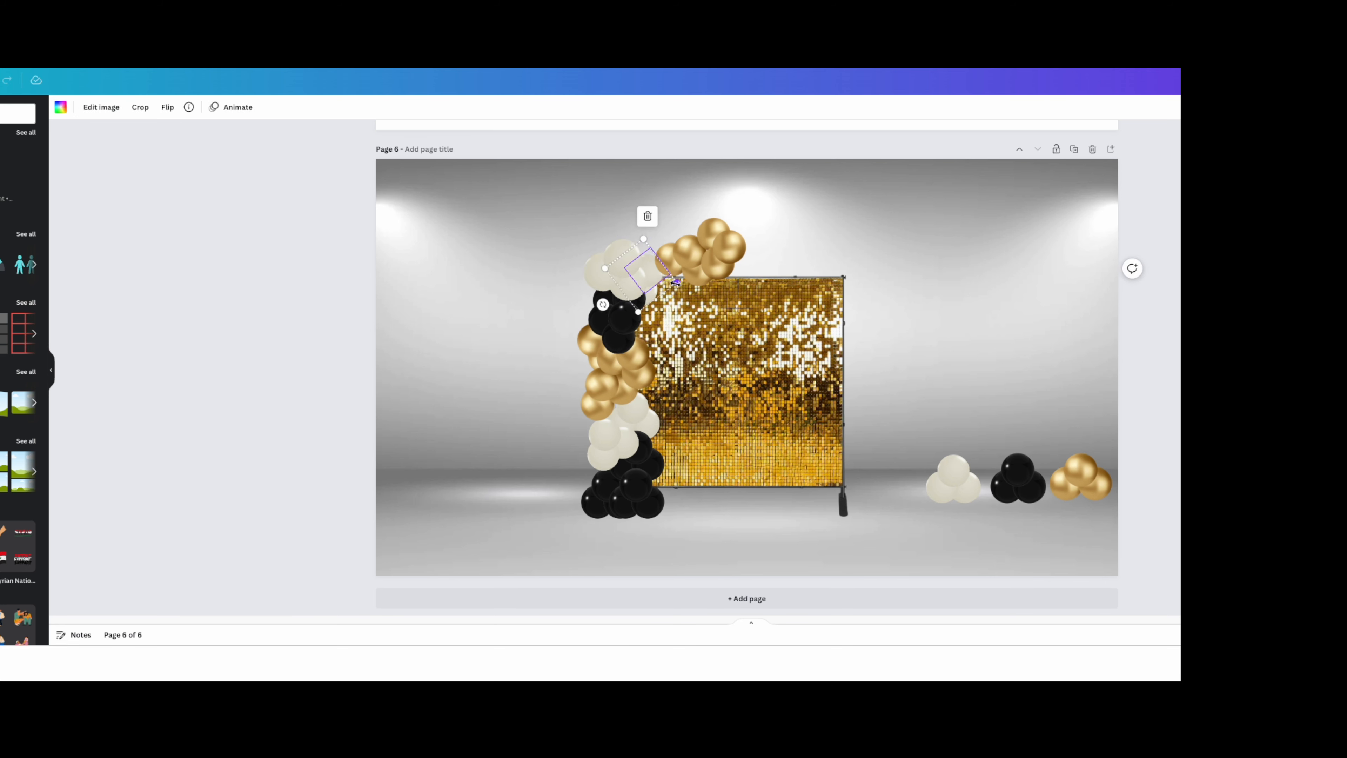
Fit the cream and gold clusters around the panel's upper-left corner and set a spare gold cluster aside
left_click_drag(702, 265, 791, 221)
left_click_drag(664, 301, 651, 289)
left_click_drag(689, 276, 704, 267)
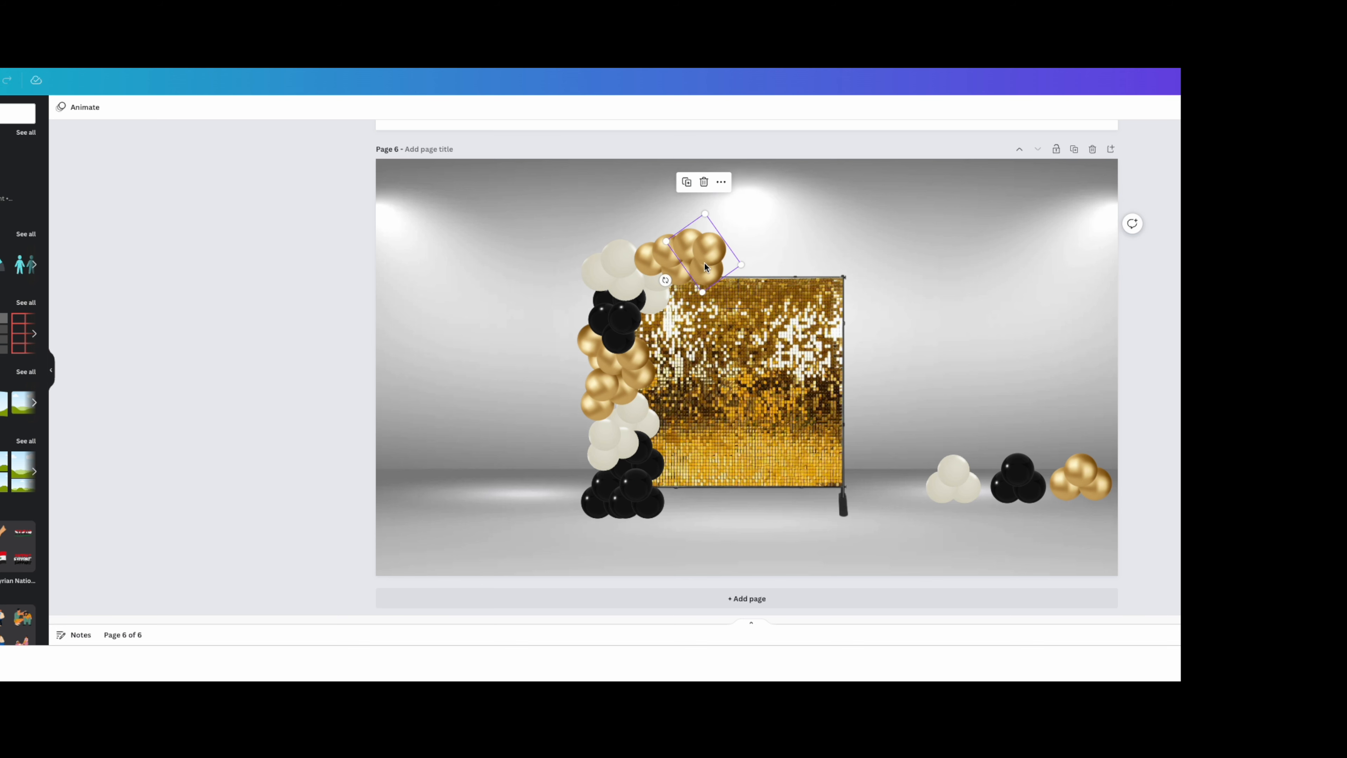
left_click_drag(778, 239, 1038, 272)
Add a black cluster to the garland's top section along the panel's upper edge
left_click(1006, 474)
left_click_drag(1006, 474, 680, 276)
left_click(536, 276)
Add a larger single gold sphere from the recently used elements onto the garland's top-left curve
left_click(26, 132)
left_click_drag(21, 193, 640, 242)
left_click(531, 276)
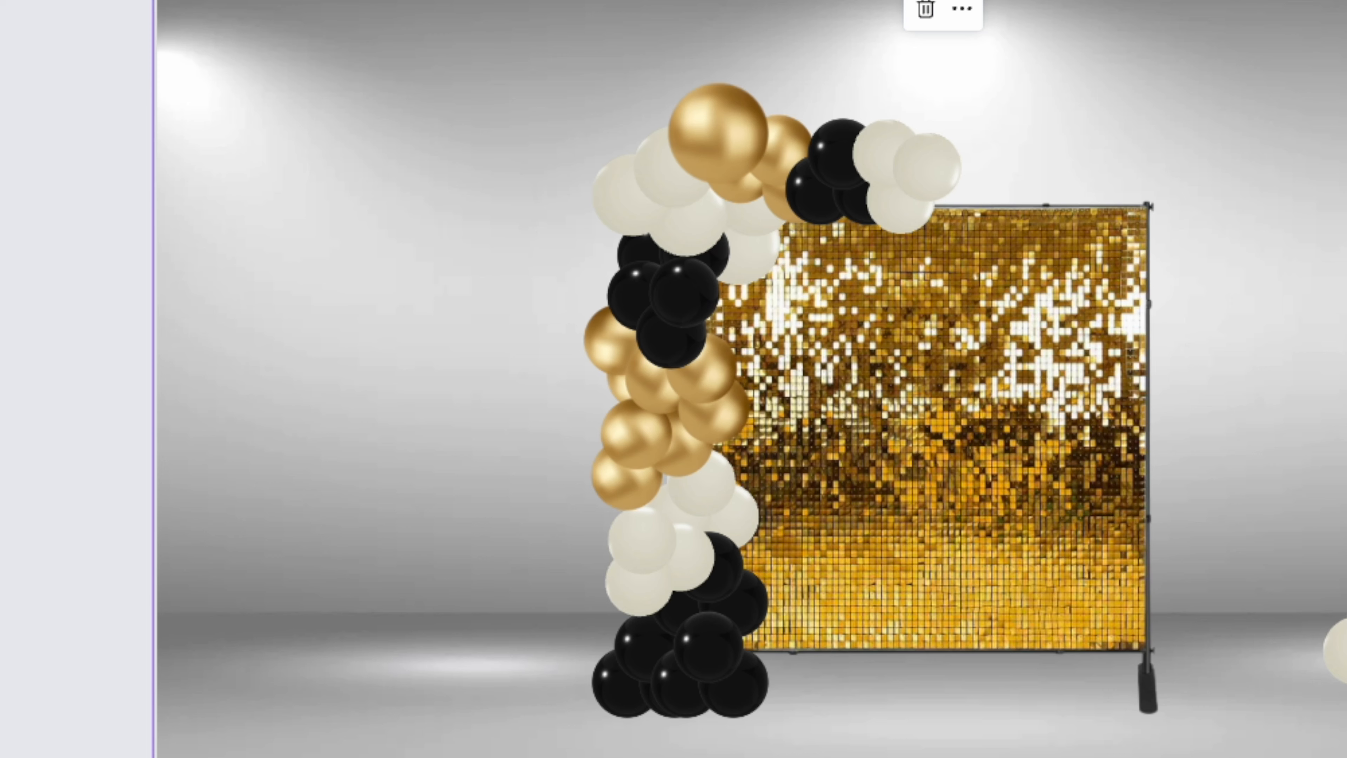
Add a black sphere, shrink it to a large accent balloon and place it on the garland's upper-left bend
left_click(1, 340)
left_click(1, 340)
left_click_drag(956, 410, 535, 214)
left_click_drag(584, 264, 612, 267)
Resize another black sphere into a large accent balloon and place it at the left of the garland's base
left_click_drag(923, 387, 607, 653)
right_click(730, 489)
left_click_drag(717, 480, 724, 516)
left_click(776, 481)
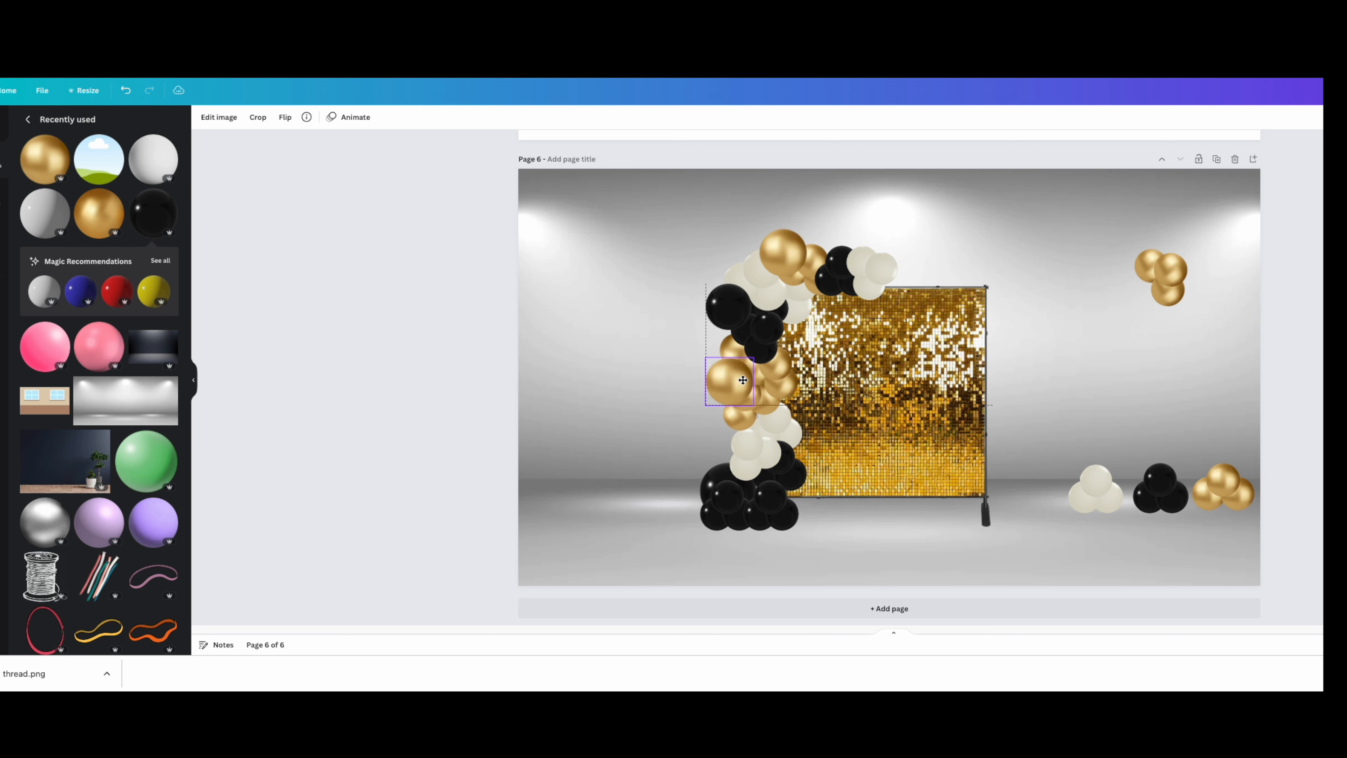
Send the large gold accent balloon behind its neighbouring gold cluster and shift the cream cluster below it slightly left
right_click(742, 380)
left_click(777, 459)
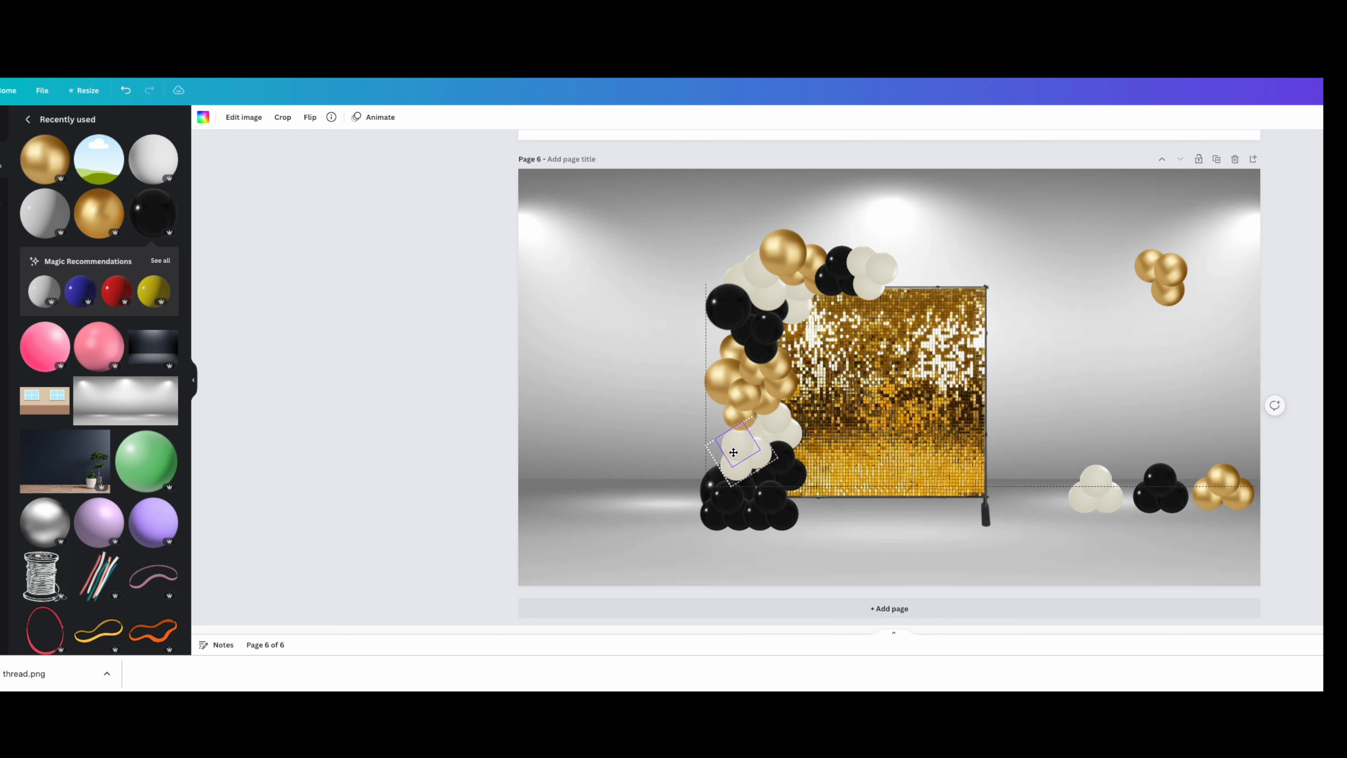
left_click(1083, 325)
left_click(877, 269)
left_click(935, 246)
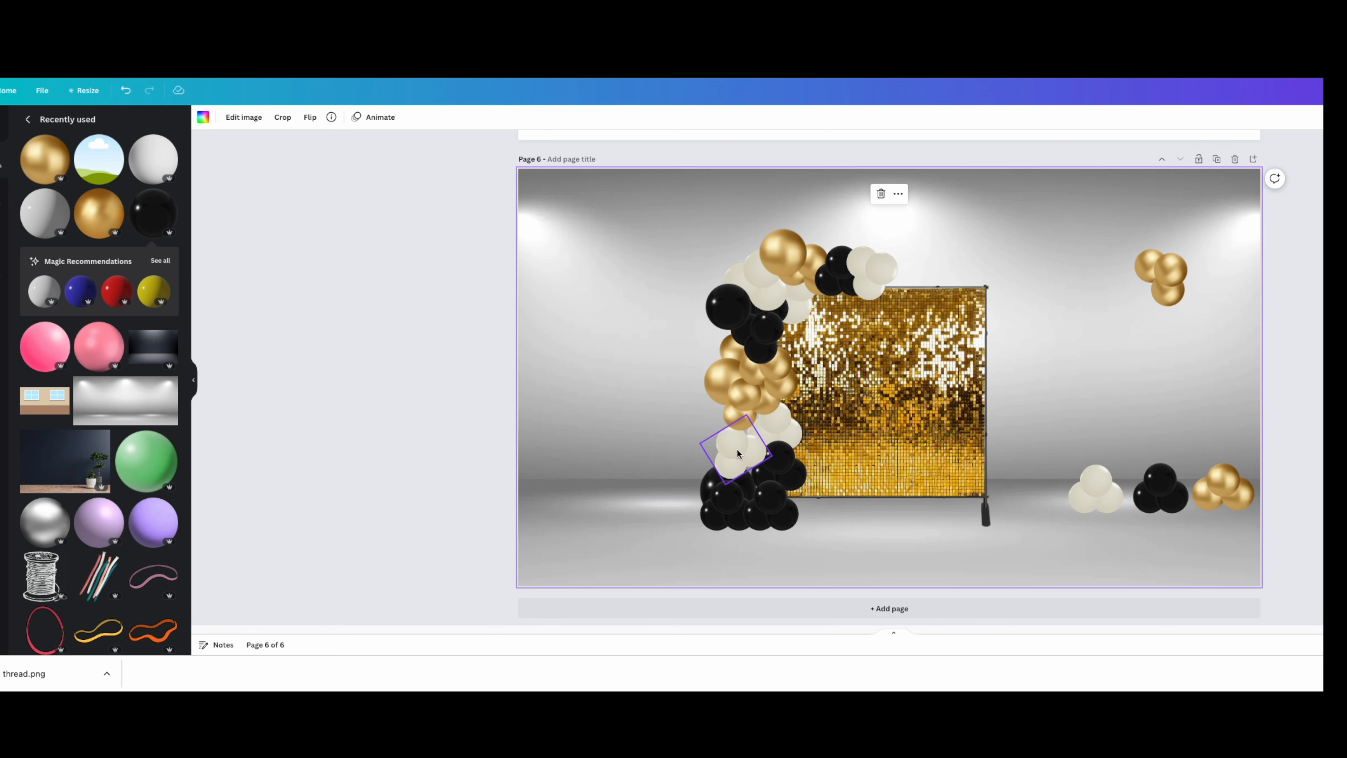
Move the spare cream cluster up beside the panel's right side and ungroup it into separate balloons
scroll(1141, 372, "up", 5)
scroll(1140, 372, "down", 5)
scroll(1061, 366, "up", 4)
left_click_drag(1193, 567, 1192, 316)
right_click(1144, 271)
left_click(1194, 367)
left_click(1229, 337)
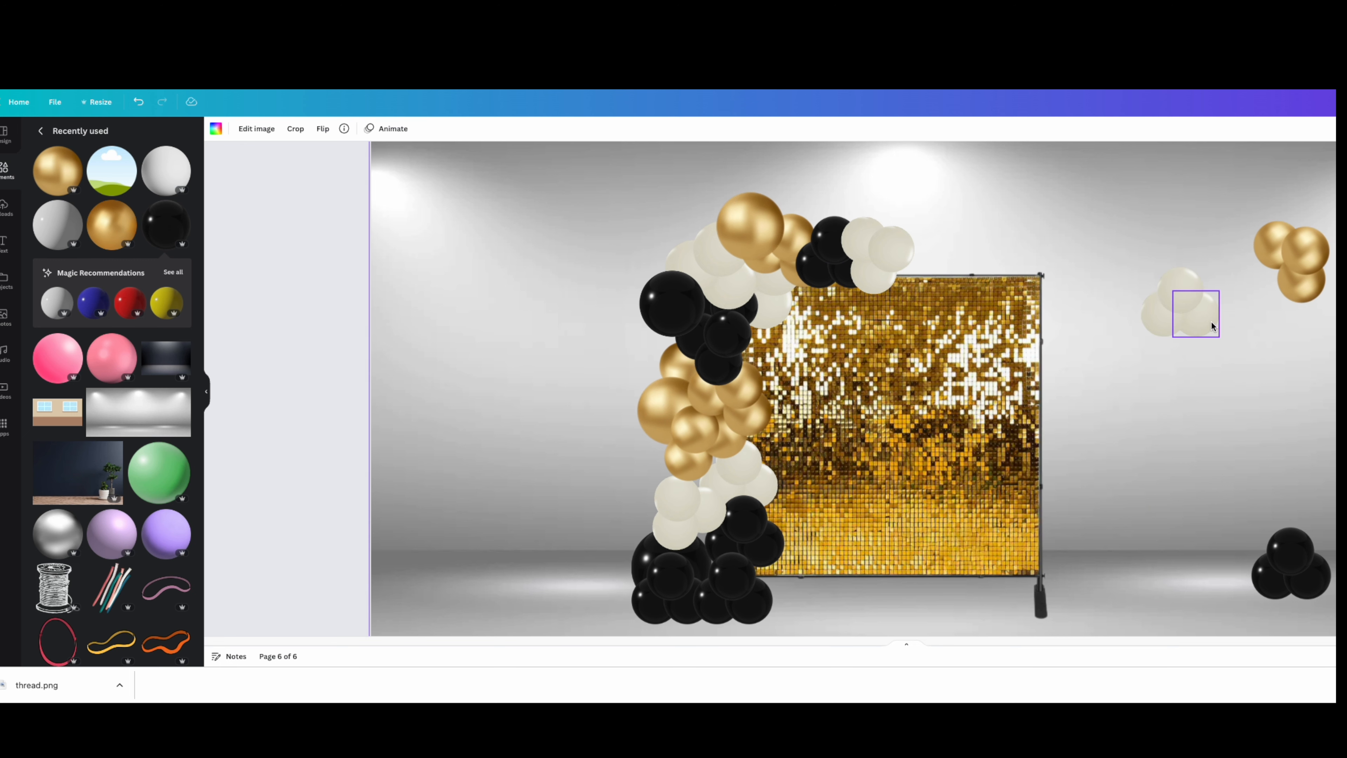
Rearrange the loose cream balloons into a compact three-balloon cluster and group them
key("ctrl+g")
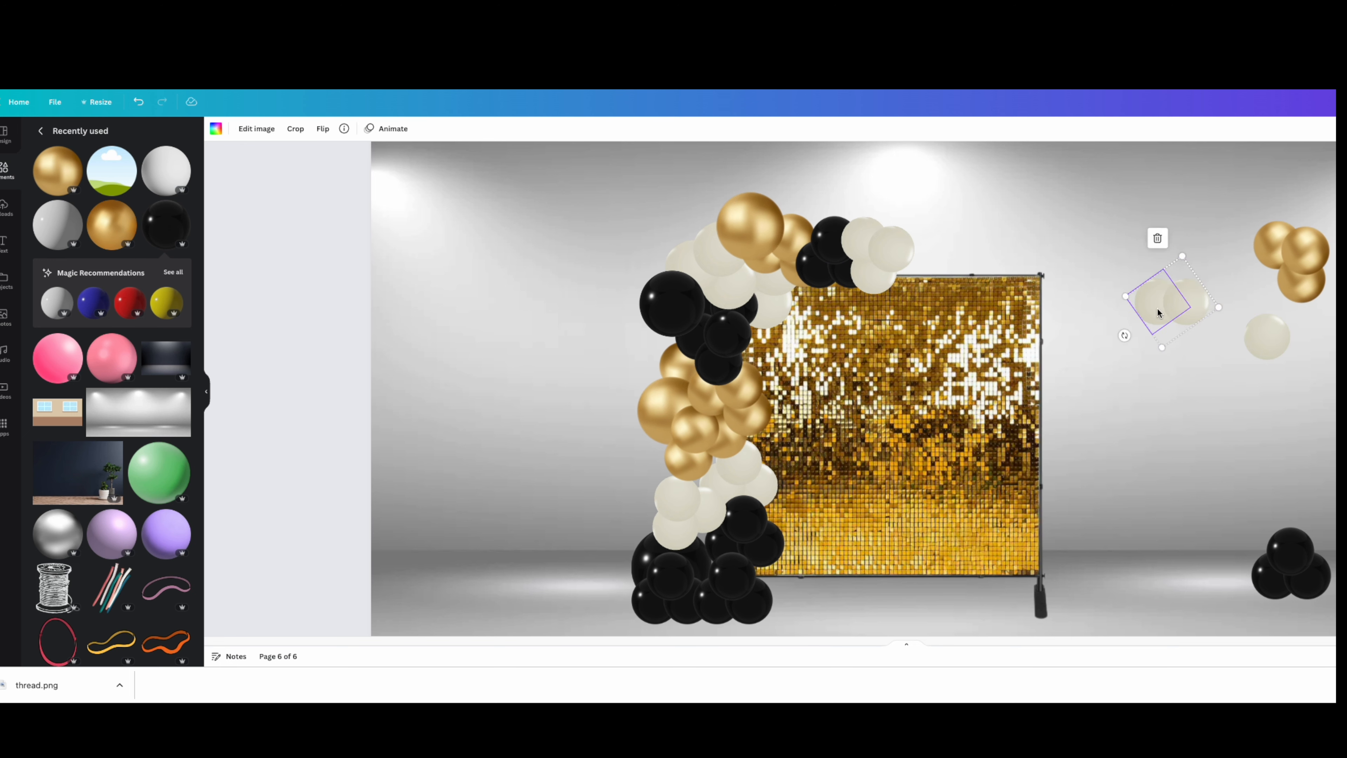
right_click(1168, 277)
left_click(1206, 424)
left_click_drag(1168, 280, 1173, 291)
left_click_drag(1195, 318, 1145, 312)
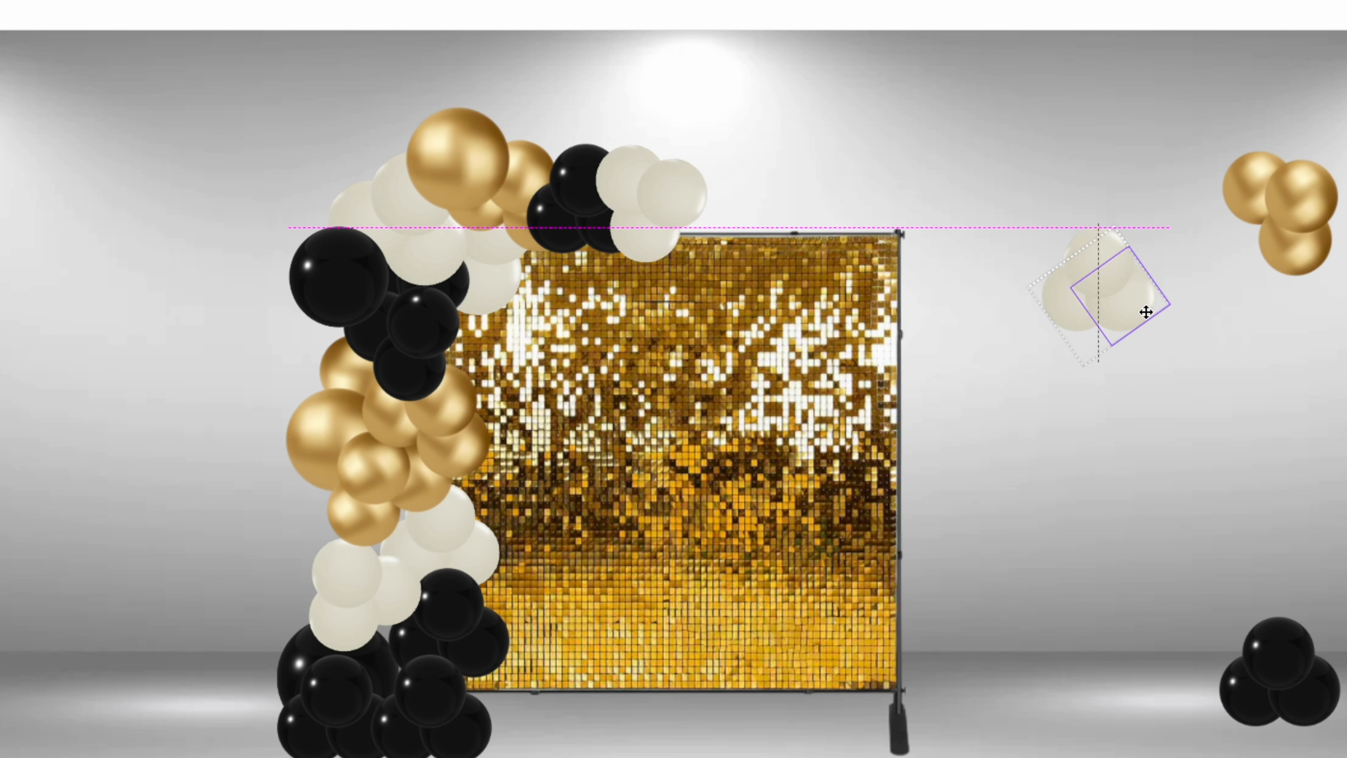
right_click(1136, 285)
left_click_drag(1050, 196, 1161, 361)
right_click(1067, 273)
left_click(1173, 432)
left_click(1174, 424)
Duplicate the spare cream cluster and shrink the copy to a mini cluster about 47 by 46
left_click_drag(1098, 267, 1063, 411)
left_click(1088, 404)
left_click(1104, 276)
key("ctrl+d")
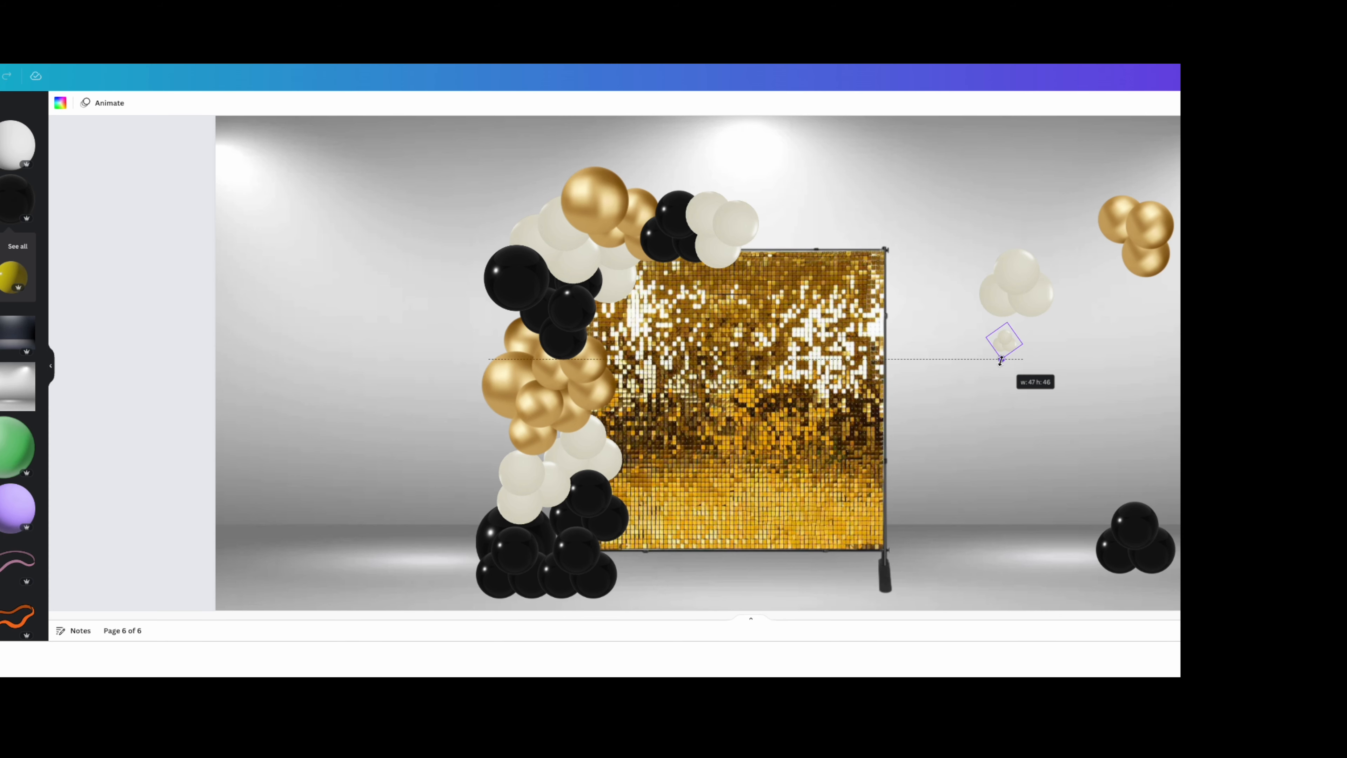
Place copies of the mini cream cluster over the gaps in the garland's lower cream section
scroll(548, 509, "up", 5, "ctrl")
left_click_drag(548, 508, 369, 341)
scroll(509, 466, "down", 3)
key("ctrl+d")
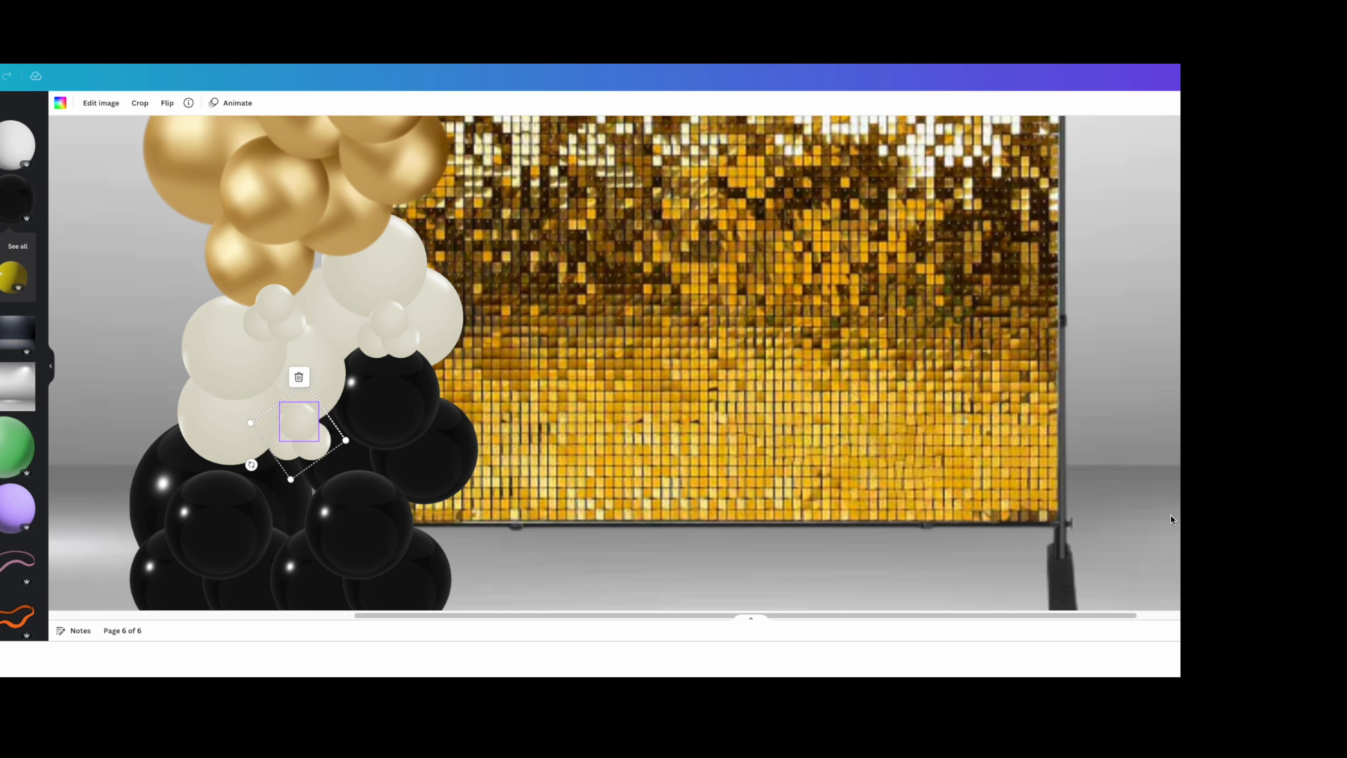
Move the spare gold cluster into the free area beside the shimmer panel's right edge
scroll(1097, 469, "down", 5, "ctrl")
scroll(1096, 470, "up", 4, "ctrl")
scroll(1120, 303, "down", 3)
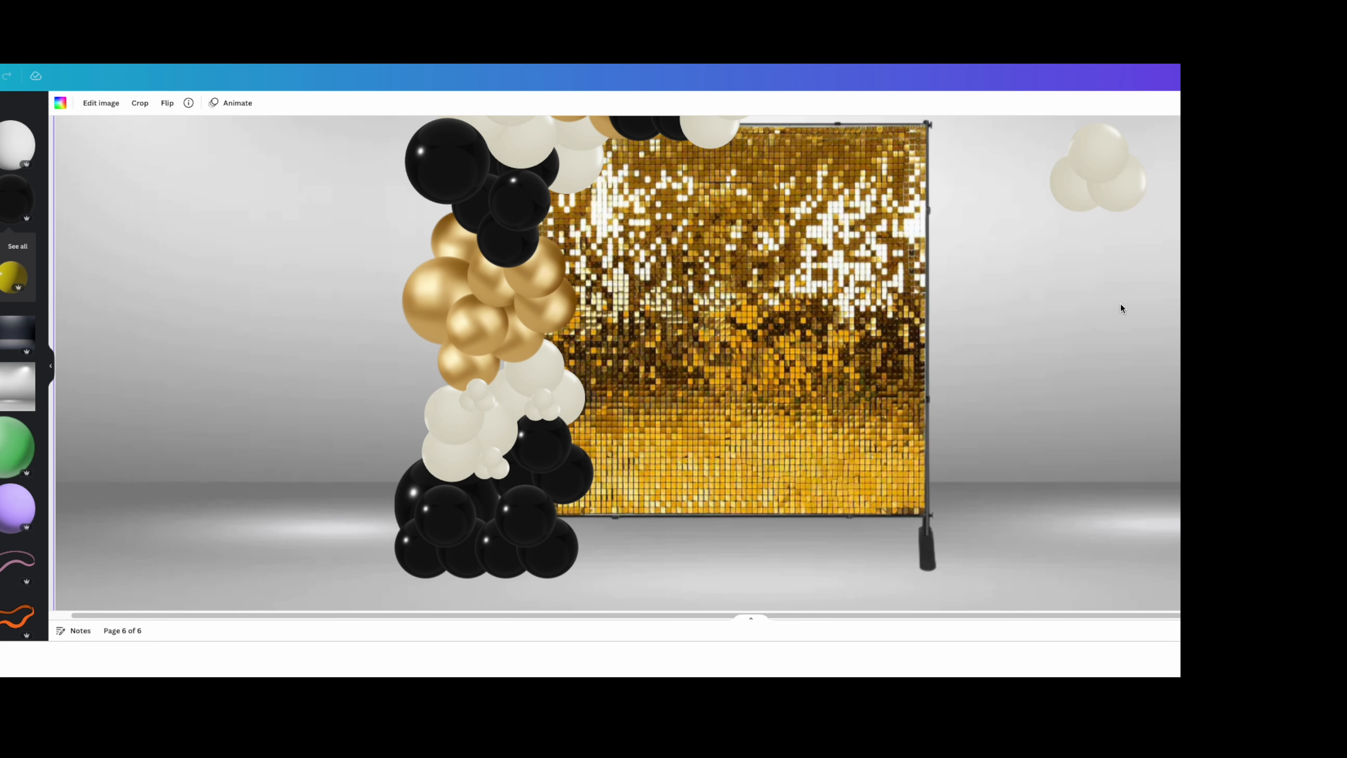
scroll(1086, 354, "up", 2)
key("ctrl+v")
left_click_drag(1037, 211, 1004, 403)
scroll(1004, 402, "down", 2)
right_click(1025, 288)
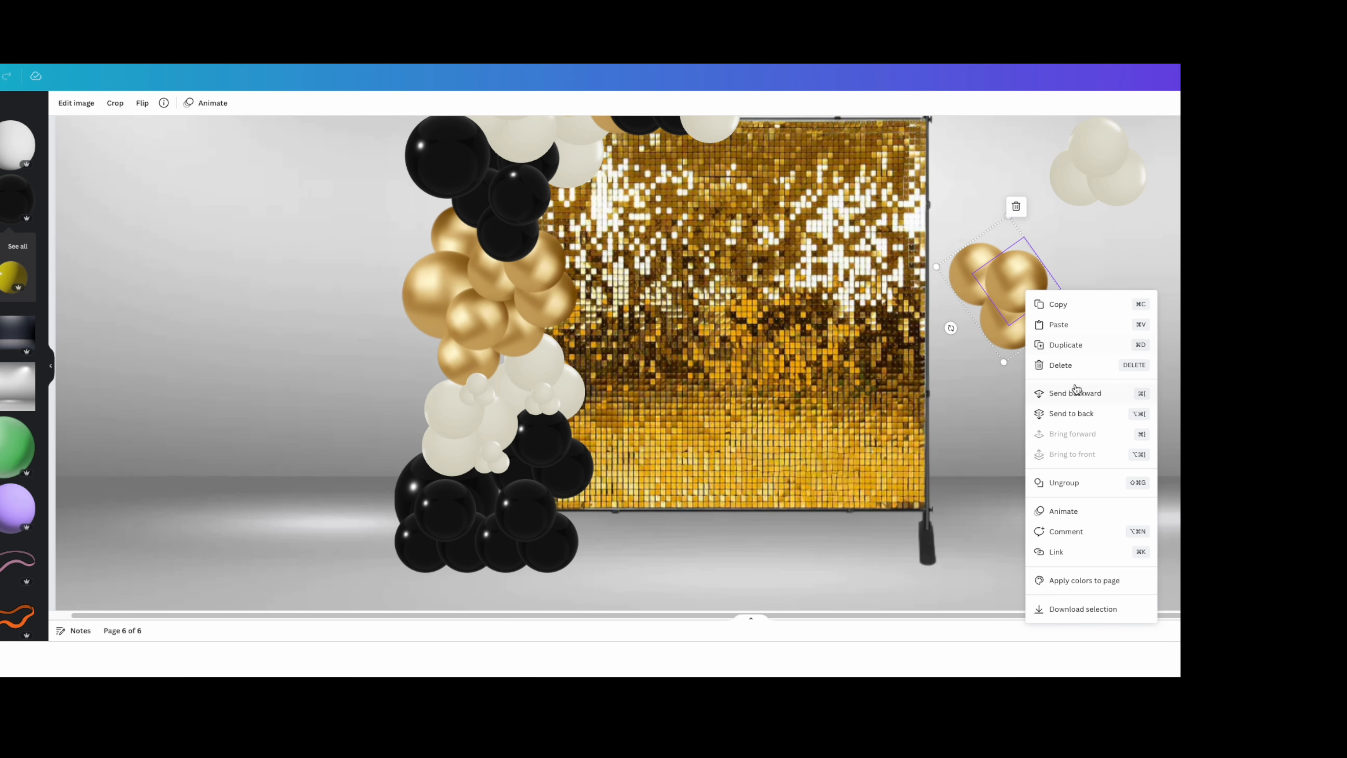
left_click_drag(1029, 292, 1095, 283)
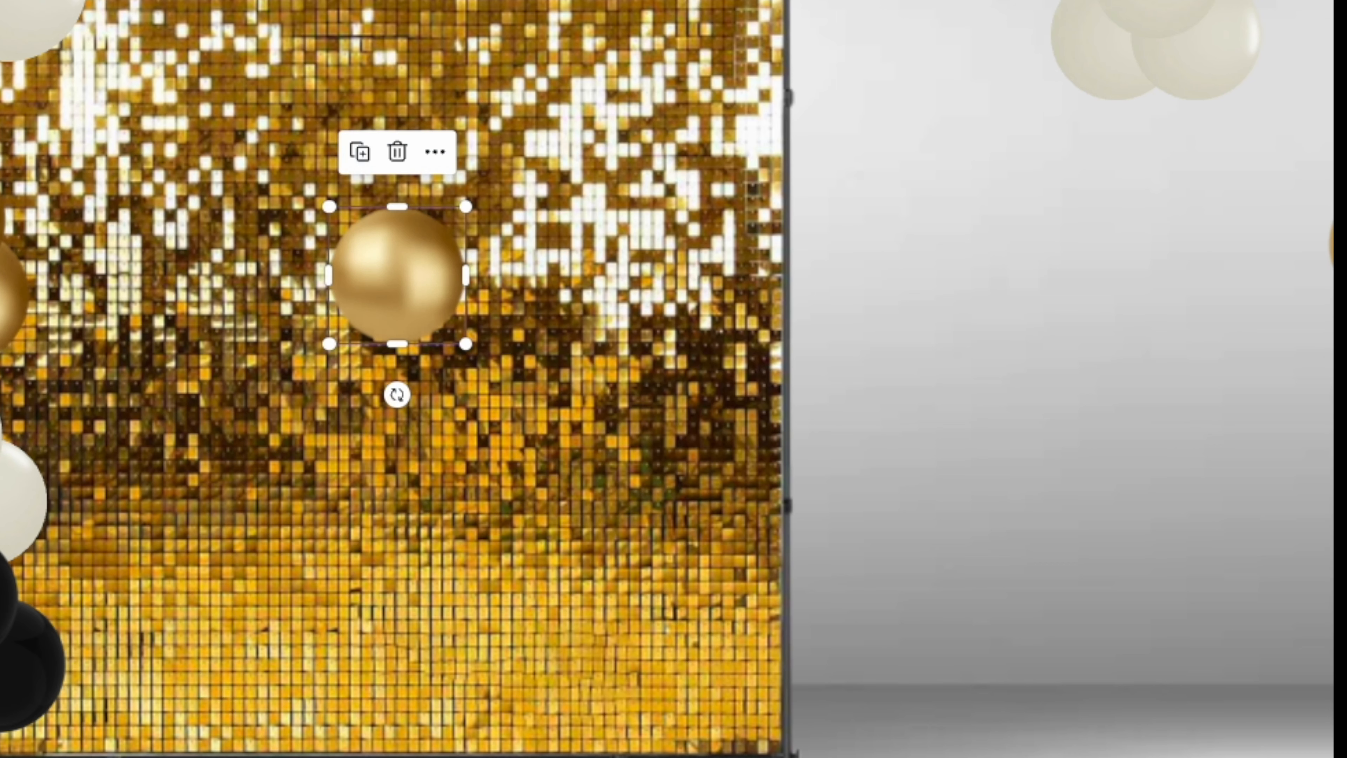
Duplicate the single gold sphere and arrange four of them as a staggered two-by-two cluster beside the panel
key("ctrl+d")
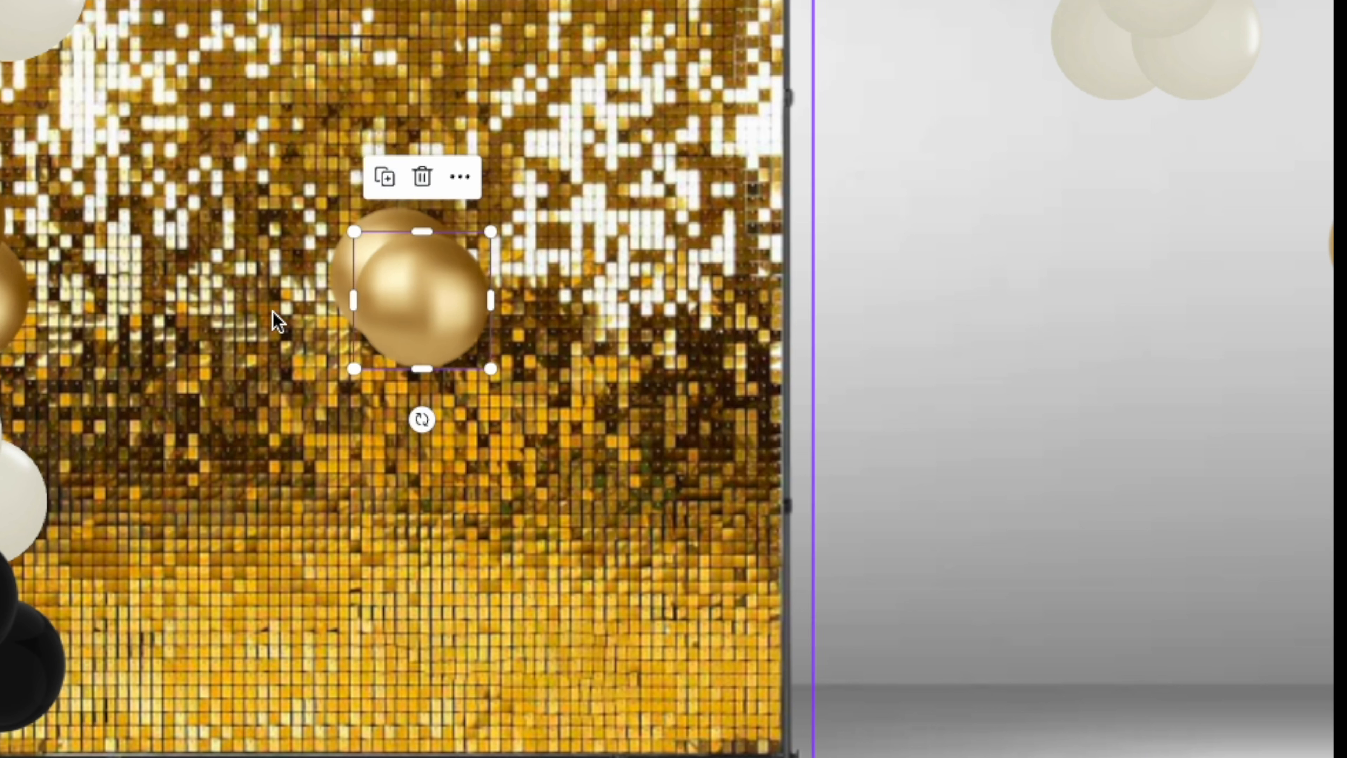
left_click_drag(422, 300, 926, 241)
left_click_drag(406, 276, 1031, 265)
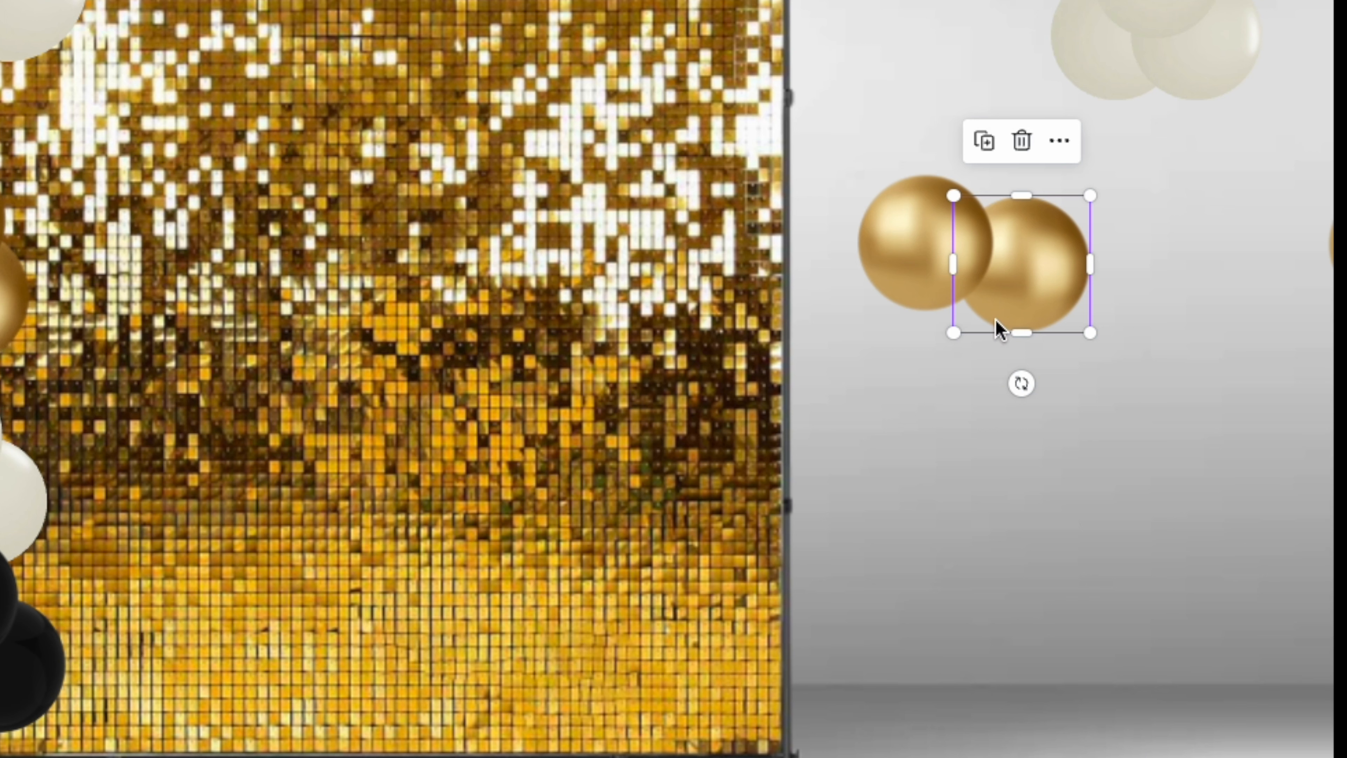
left_click_drag(1052, 309, 939, 327)
key("ctrl+d")
key("ctrl+d")
left_click_drag(949, 382, 1035, 393)
left_click(874, 153)
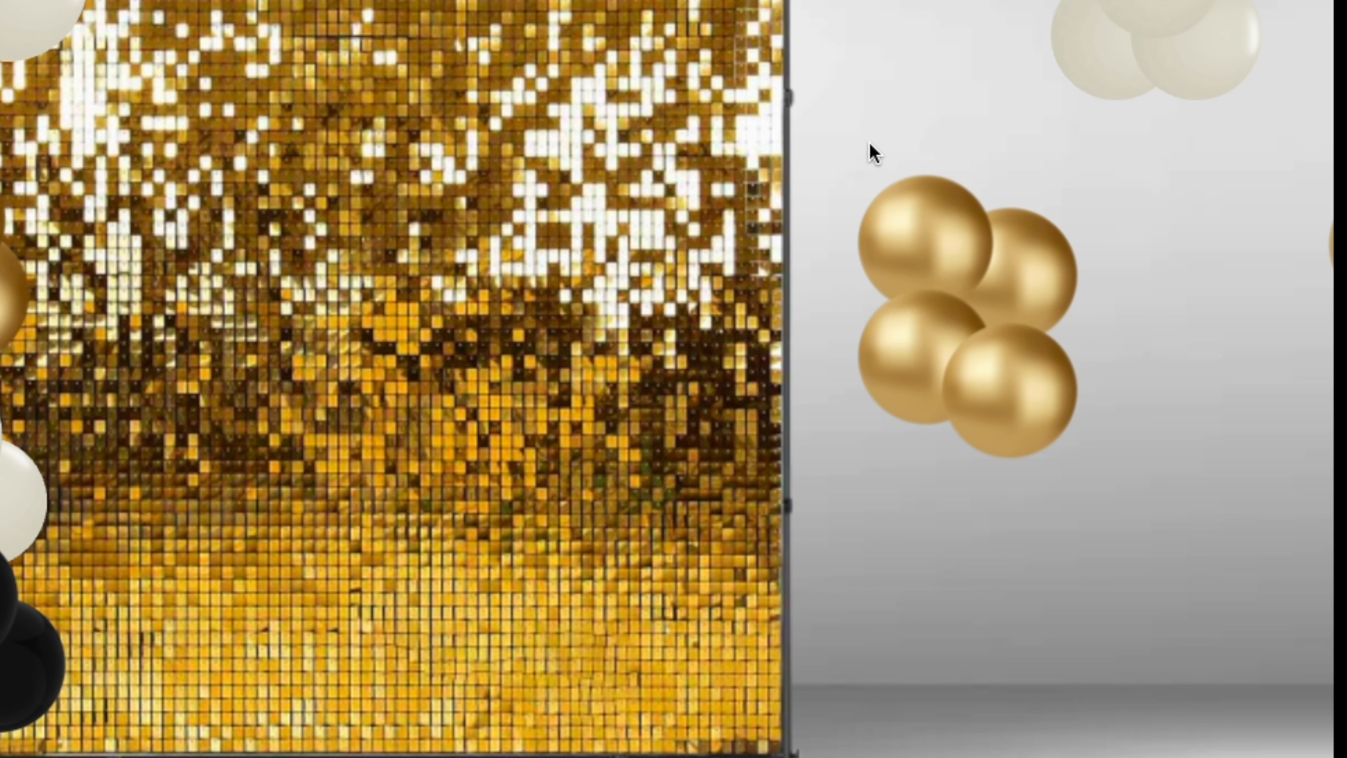
Group the four gold spheres and shrink the group to a mini cluster
left_click_drag(874, 153, 1007, 355)
right_click(1007, 355)
left_click(1073, 563)
left_click_drag(1077, 457, 925, 231)
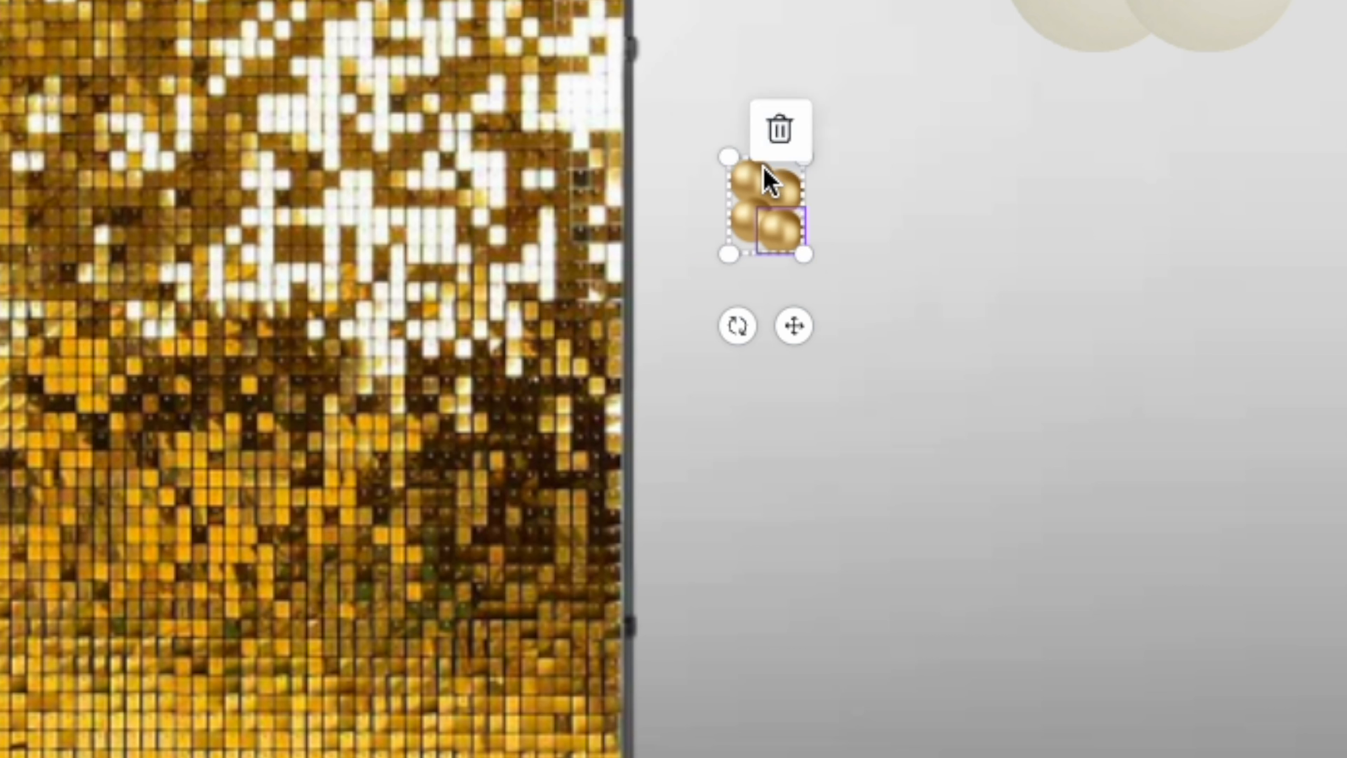
Duplicate the mini gold cluster, line the copies up as a strip and move it to the garland's left
key("ctrl+d")
left_click_drag(817, 271, 819, 372)
key("ctrl+d")
left_click_drag(855, 488, 710, 136)
left_click_drag(779, 297, 0, 255)
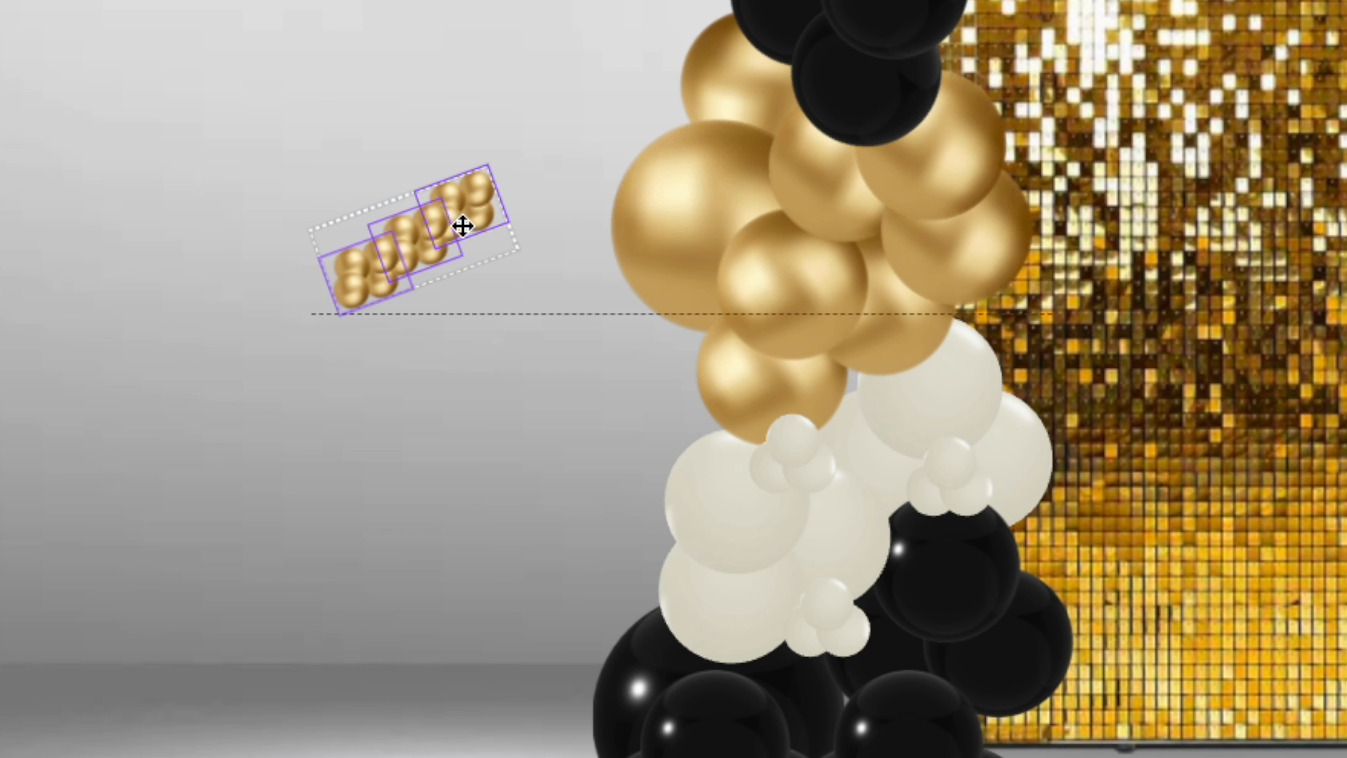
Tighten the mini gold strip and place it along the border between the garland's gold and lower cream sections
left_click(366, 276)
left_click_drag(366, 276, 289, 290)
left_click_drag(411, 254, 301, 259)
left_click_drag(255, 187, 550, 250)
left_click_drag(401, 235, 932, 392)
left_click(587, 377)
left_click_drag(793, 392, 794, 419)
Paste more mini gold clusters and fit them into a continuous band below the garland's gold section
key("super+v")
left_click_drag(350, 272, 729, 425)
left_click_drag(958, 312, 973, 323)
left_click(565, 438)
scroll(565, 438, "up", 2)
left_click(722, 546)
left_click_drag(702, 537, 689, 534)
left_click(824, 512)
left_click_drag(830, 523, 981, 395)
Paste further mini gold clusters left of the garland and arrange them as a downward-sloping strip
left_click(530, 517)
scroll(530, 518, "down", 3)
scroll(526, 505, "up", 1)
key("super+v")
key("super+v")
key("super+v")
key("super+v")
key("super+v")
scroll(445, 230, "up", 3)
left_click_drag(441, 379, 535, 493)
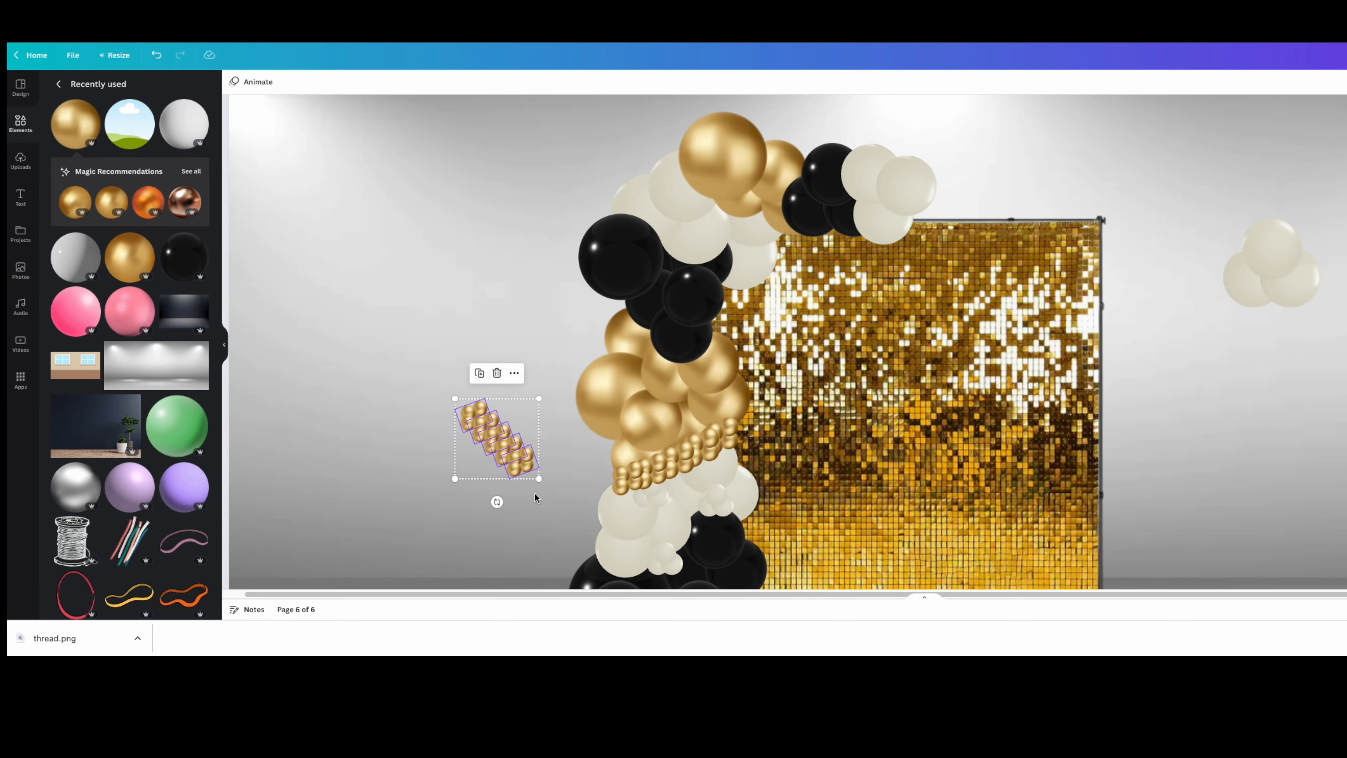
Duplicate the sloping mini gold strip and position it over the gold balloons at the garland's top
left_click_drag(497, 438, 763, 190)
key("super+d")
left_click_drag(763, 253, 740, 251)
left_click_drag(816, 166, 829, 154)
left_click(774, 204)
left_click(511, 358)
Add copies of the mini cream cluster to the garland's upper-left cream section
scroll(511, 358, "down", 4)
left_click(788, 435)
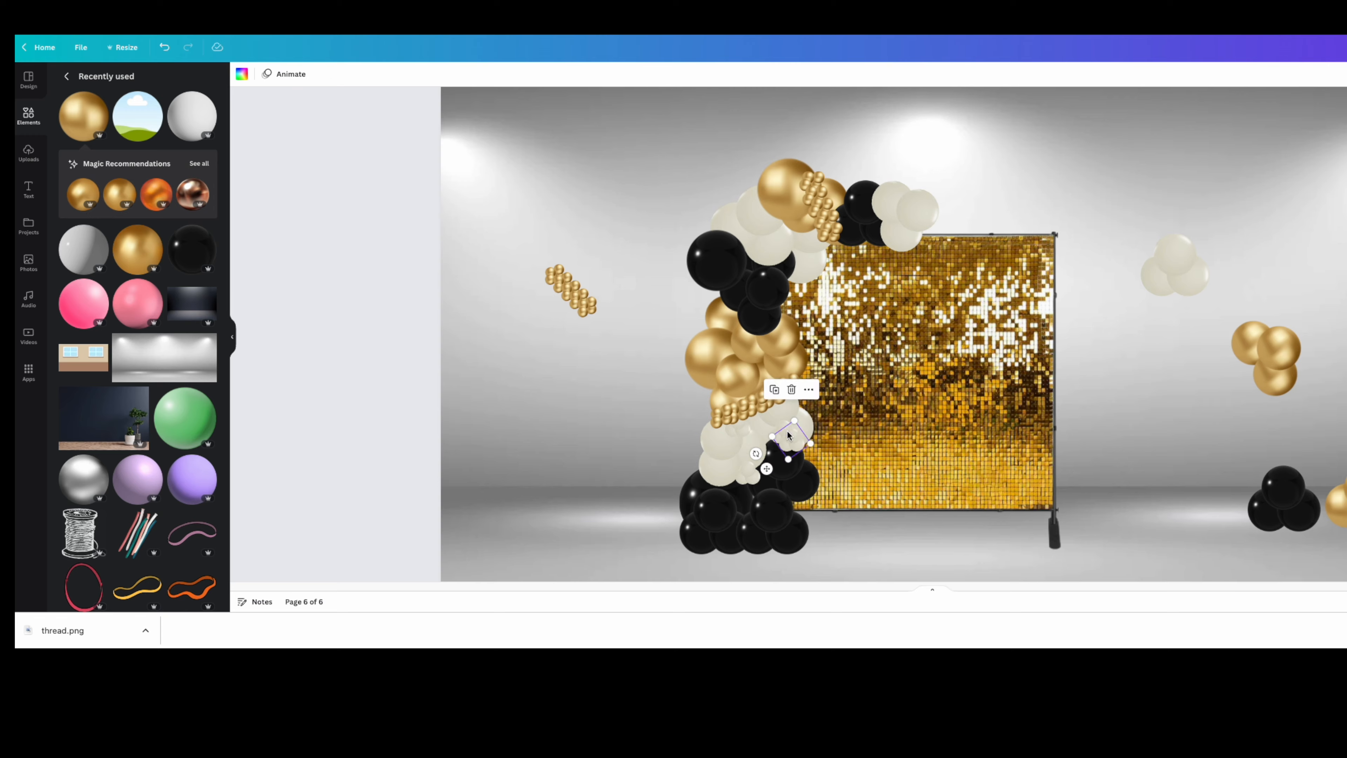
left_click_drag(788, 435, 791, 244)
scroll(791, 245, "up", 5)
left_click(358, 360)
scroll(358, 361, "up", 3)
left_click(640, 349)
key("super+d")
left_click_drag(640, 349, 633, 302)
Duplicate a mini cream cluster onto the cream balloons at the garland's upper right end
left_click(565, 323)
key("super+d")
left_click_drag(572, 331, 851, 293)
left_click(1233, 437)
Make a mini black cluster and place copies on the garland's top and upper-left black sections
scroll(1233, 436, "down", 5)
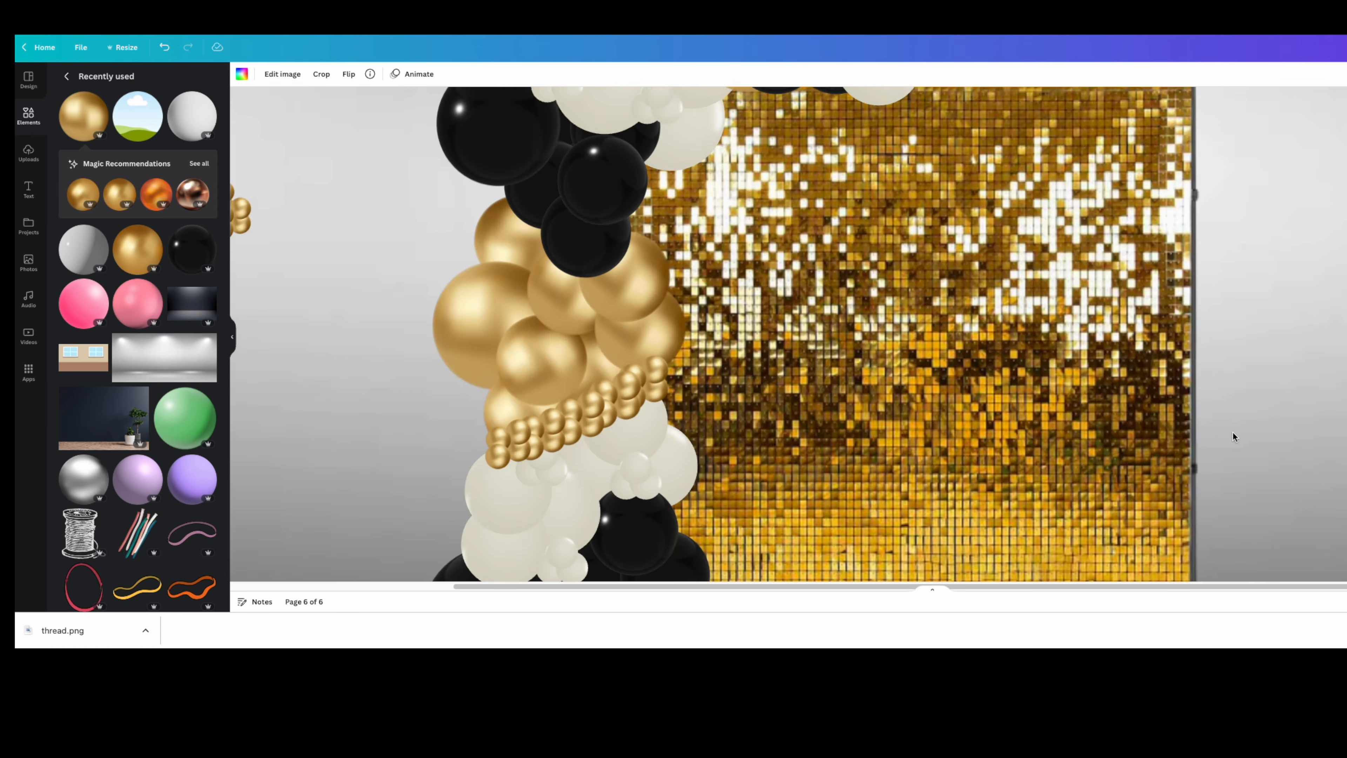
scroll(1233, 437, "down", 5)
left_click(1121, 480)
left_click_drag(1036, 417, 1036, 417)
scroll(1036, 418, "up", 5)
key("super+d")
left_click_drag(1141, 423, 843, 188)
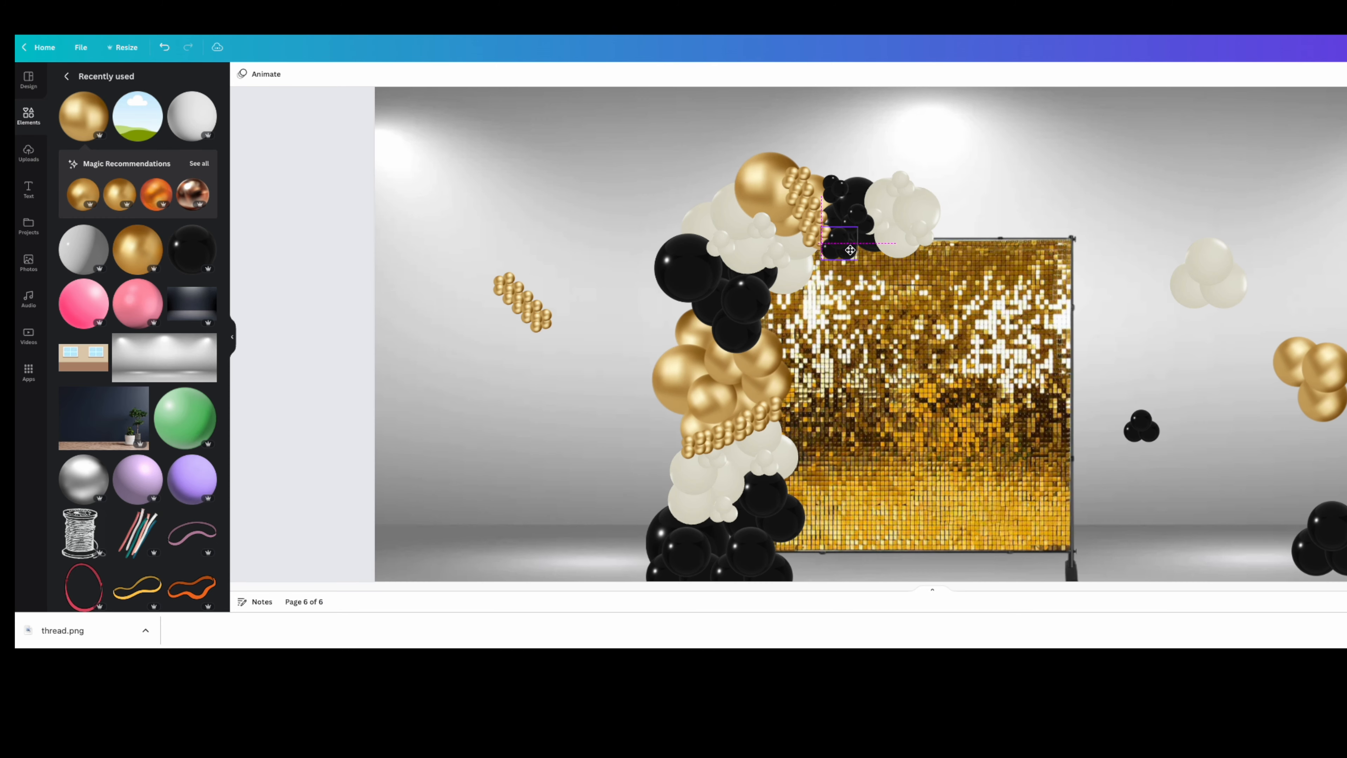
left_click(812, 426)
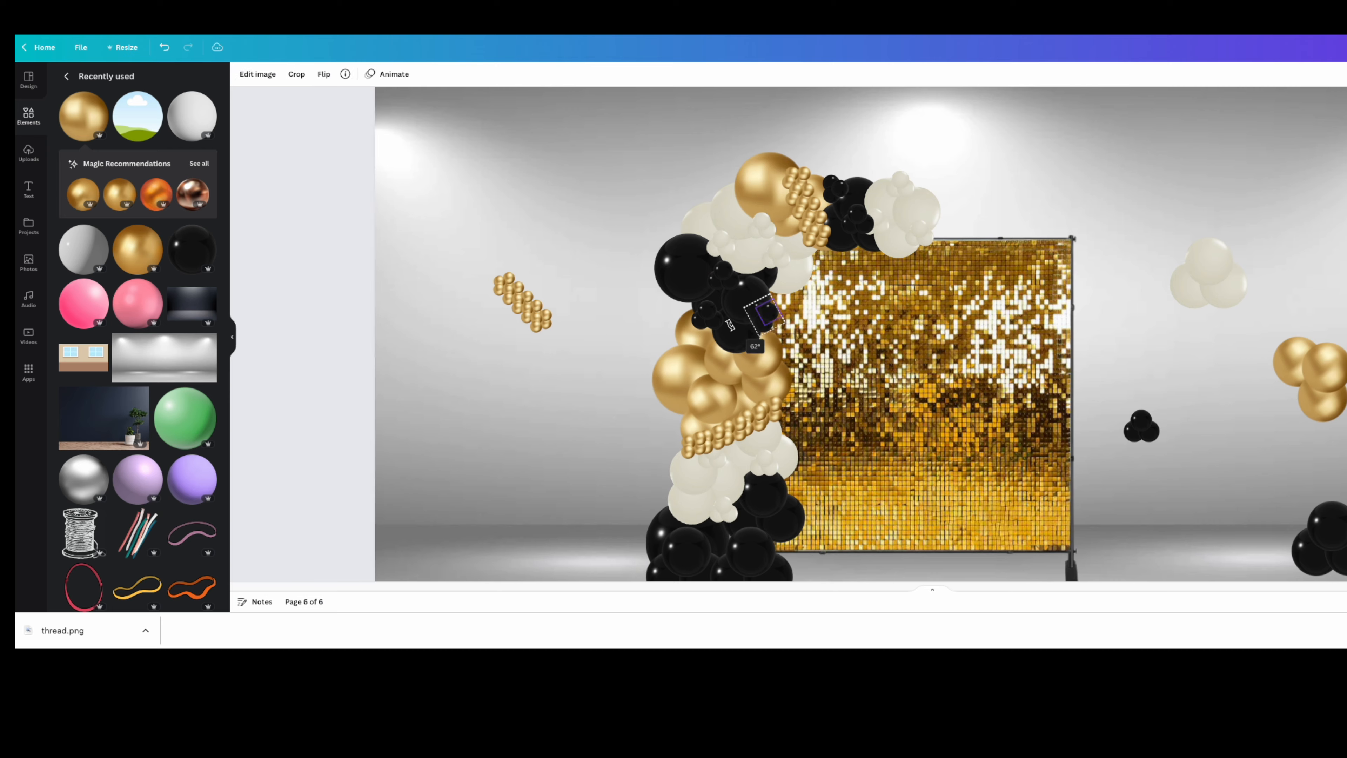
left_click(594, 371)
Nudge the balloon in the garland's top black cluster slightly upward
scroll(796, 329, "down", 1)
double_click(859, 139)
key("Escape")
left_click_drag(859, 138, 858, 123)
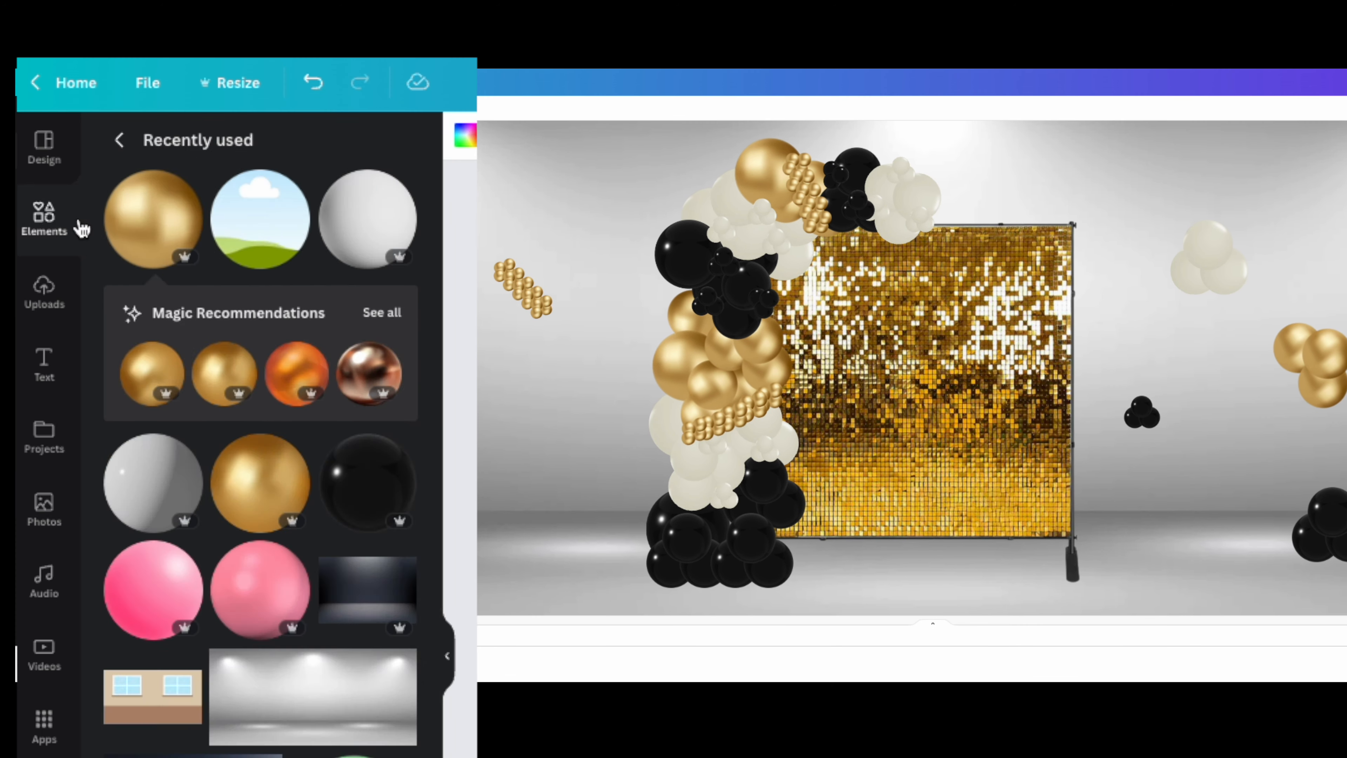
Search the elements for pampas and look through all matching graphics
left_click(78, 218)
left_click(205, 154)
type("pampas")
key("Return")
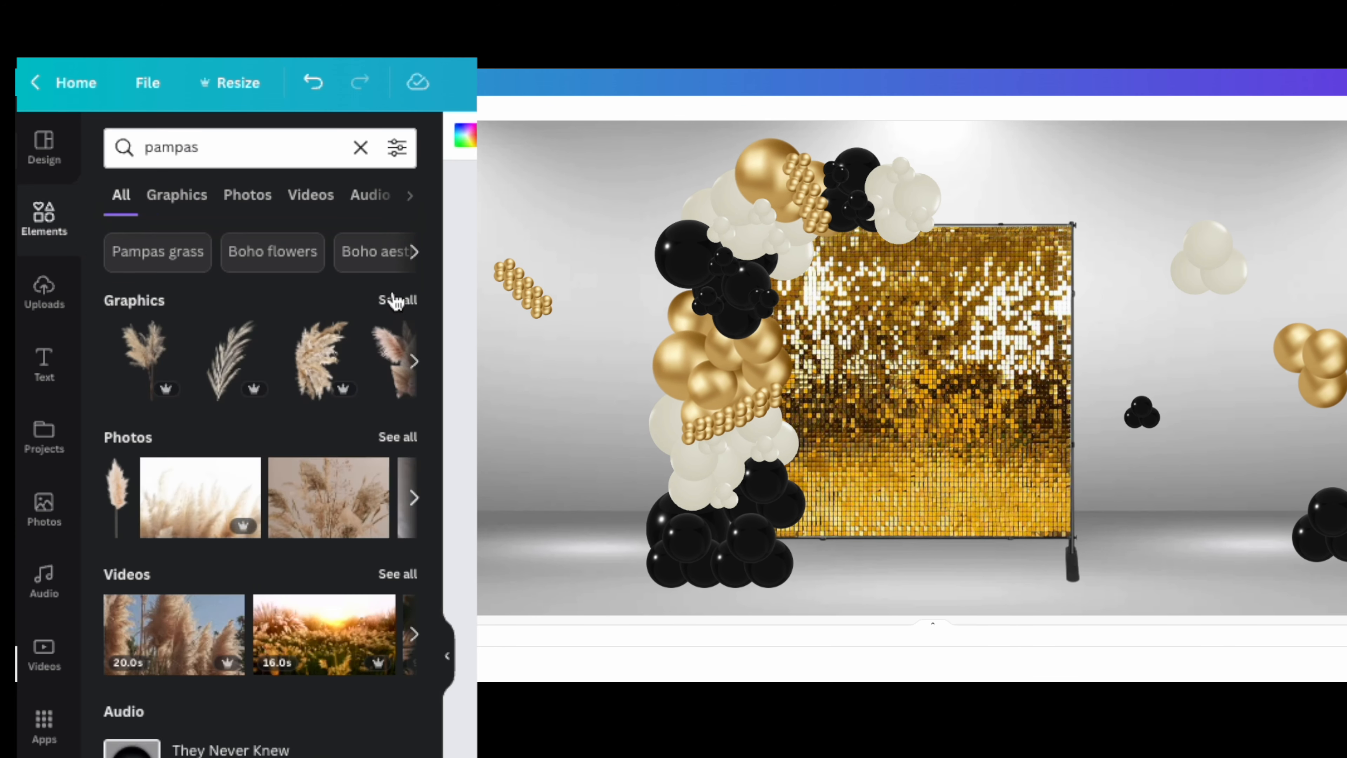
left_click(395, 300)
scroll(233, 660, "down", 5)
scroll(264, 541, "up", 5)
Try pampas floral arrangements from the recommended graphics on the page and delete them
left_click(198, 557)
left_click(377, 538)
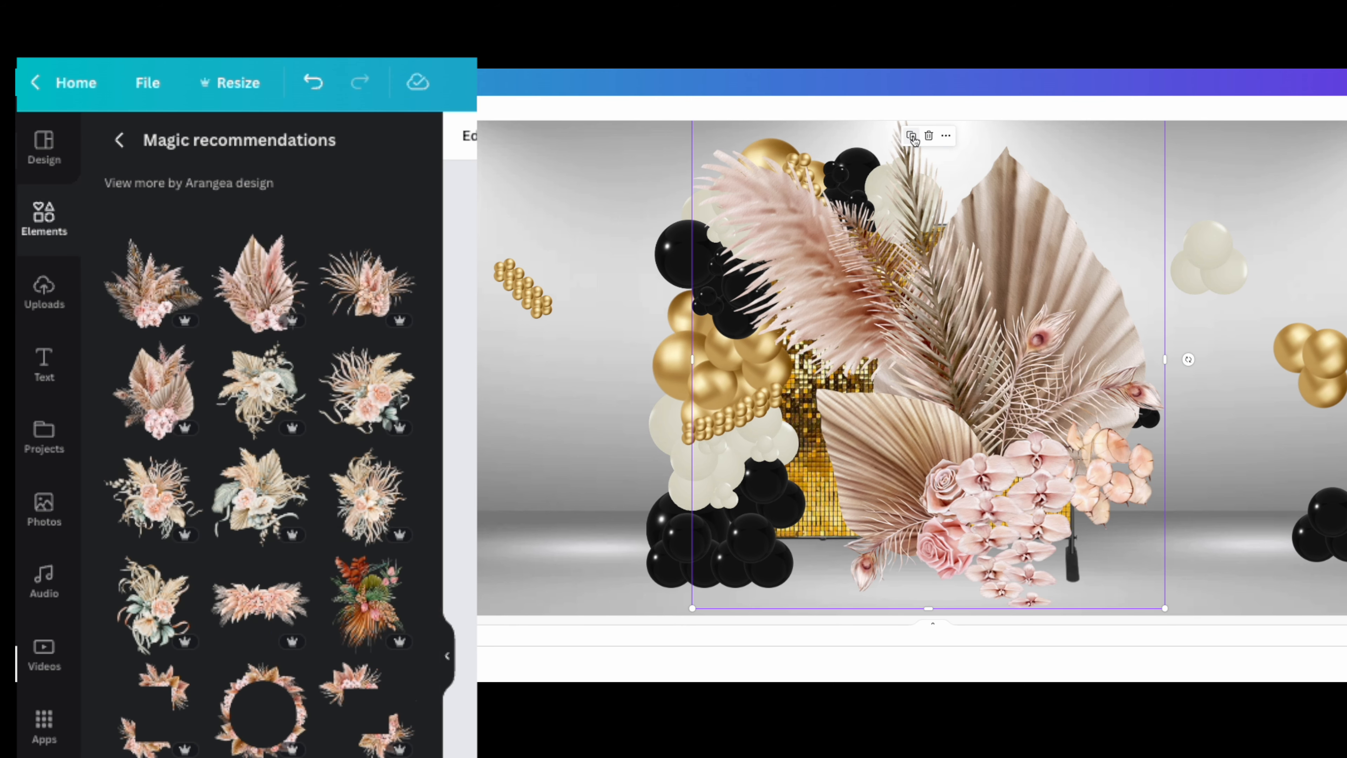
left_click(929, 136)
left_click(267, 513)
left_click(929, 135)
Search the graphics for palm leaf and replace the query with dried palm
double_click(75, 117)
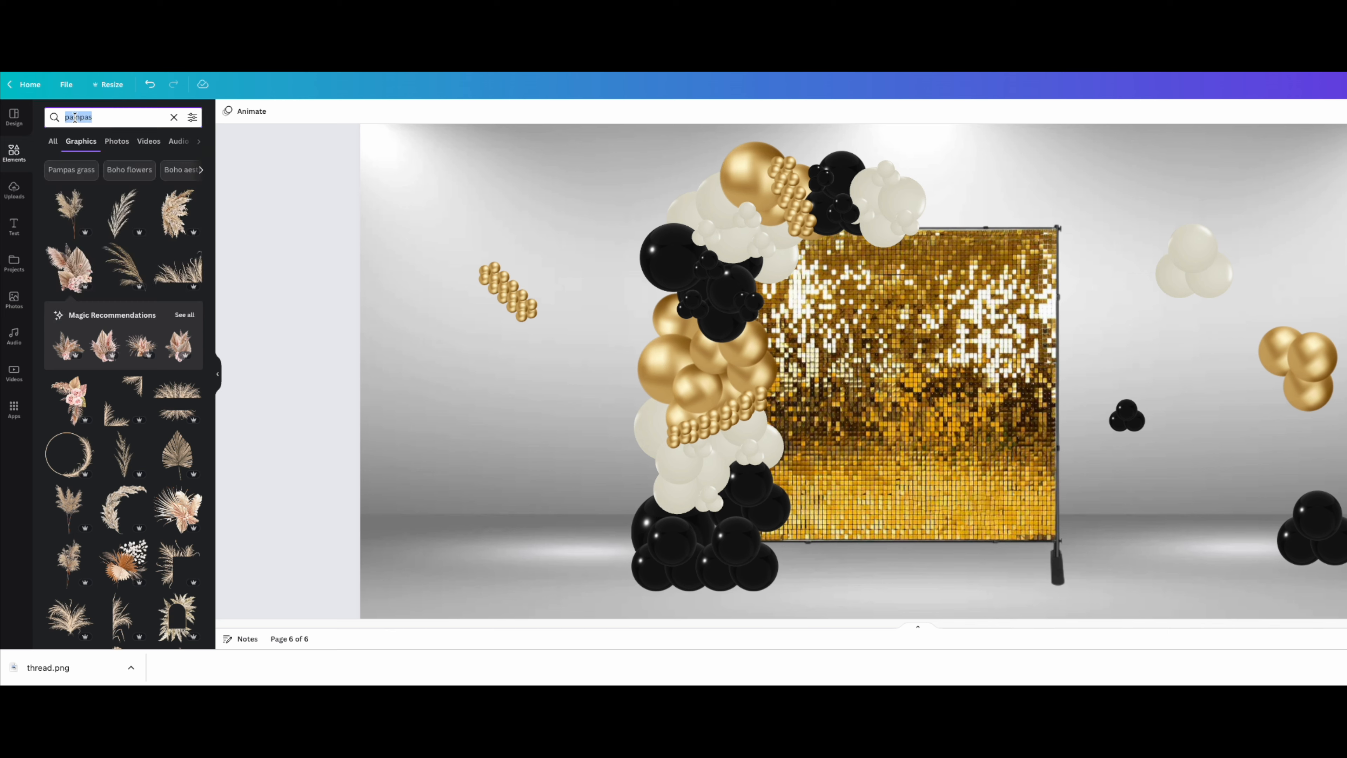
type("palm leaf")
key("Return")
triple_click(92, 118)
type("dried")
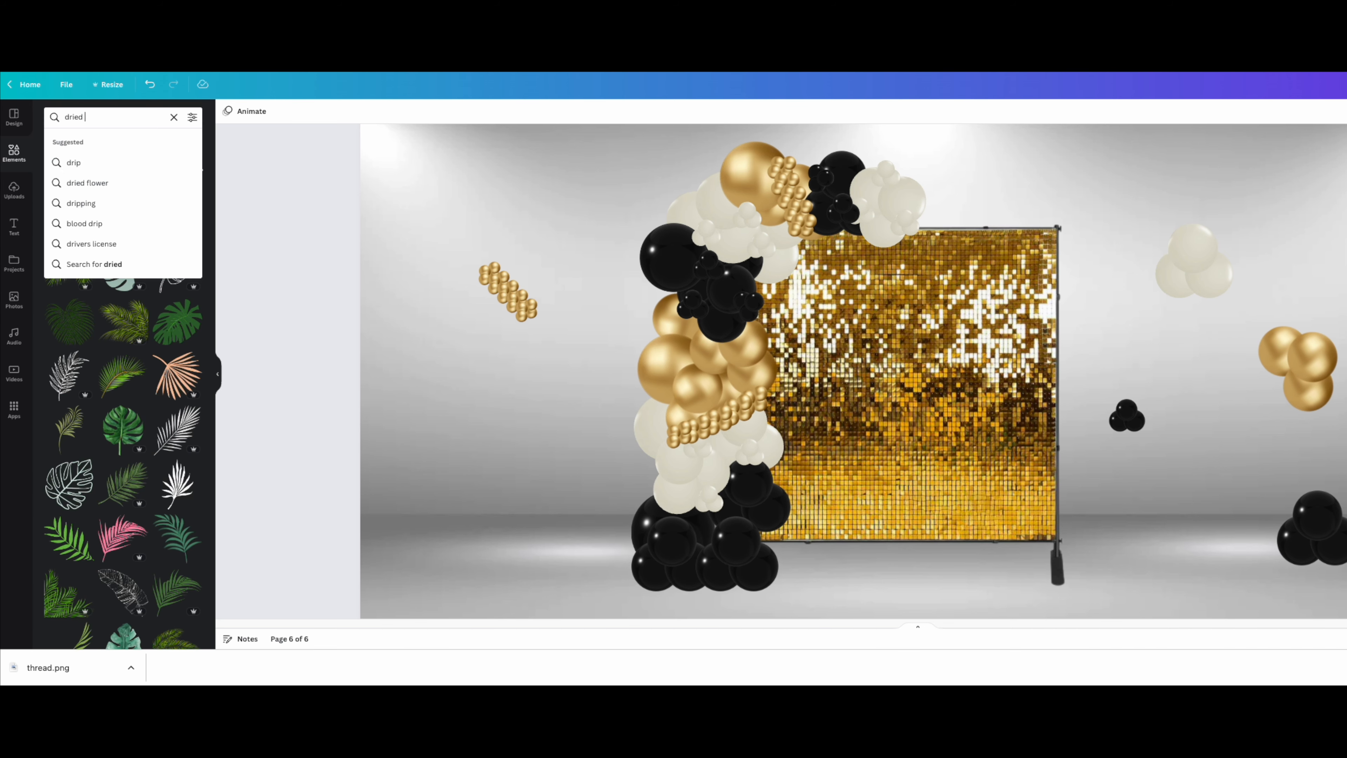
type(" palm")
key("Return")
Add a dried fan palm leaf, shrink it and tuck it behind the balloons at the garland's upper-left curve
left_click(177, 213)
left_click_drag(870, 340, 770, 305)
left_click_drag(615, 582, 910, 218)
left_click_drag(960, 165, 689, 213)
left_click_drag(745, 136, 681, 182)
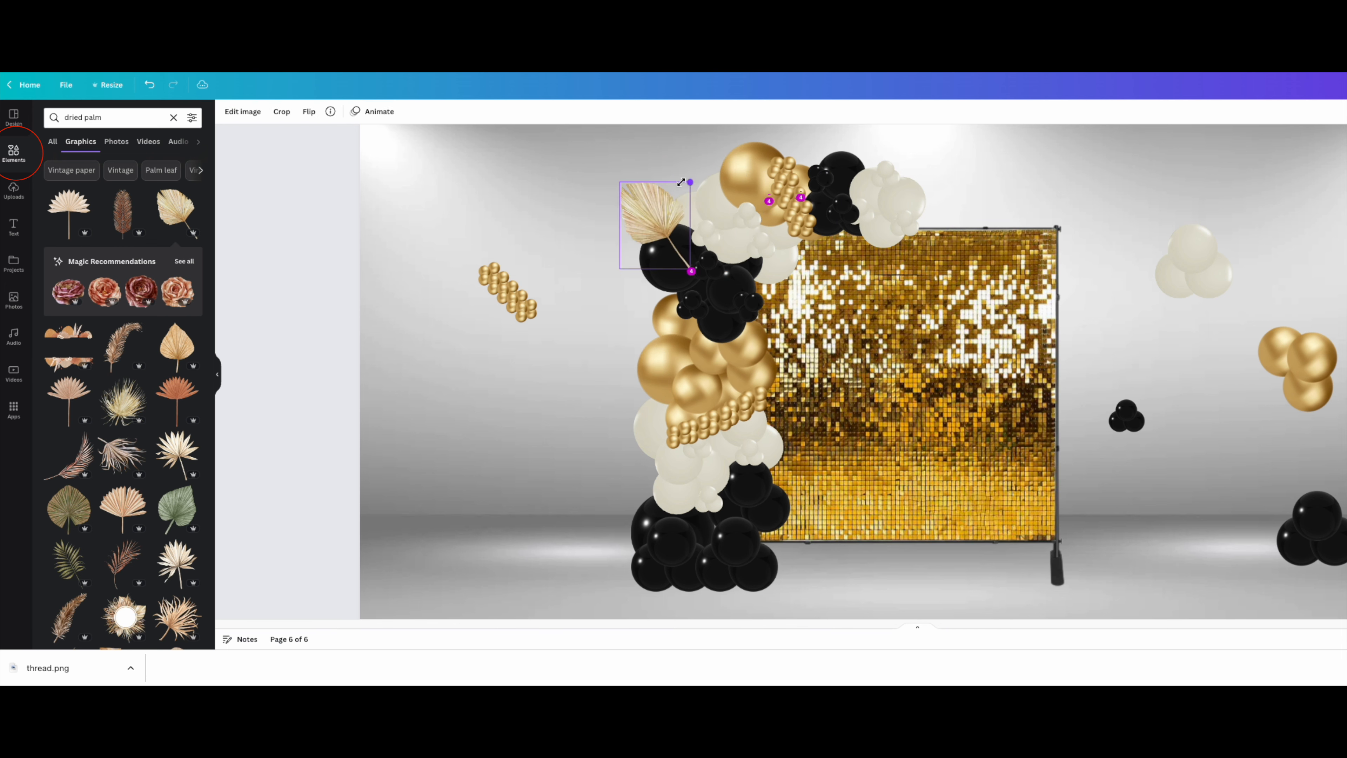
right_click(671, 207)
left_click(711, 301)
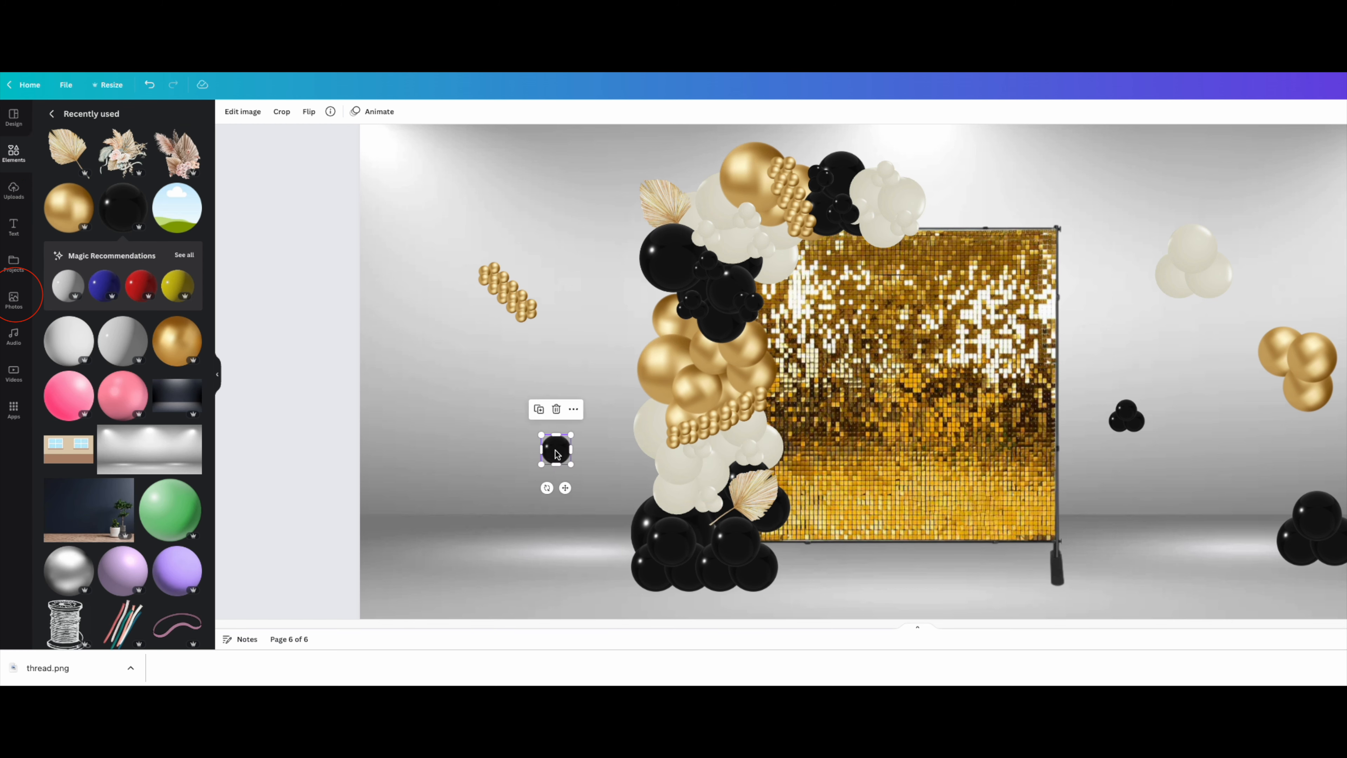
Adjust the dried palm leaf copy among the black balloons at the garland's base
right_click(745, 493)
left_click_drag(709, 498, 718, 497)
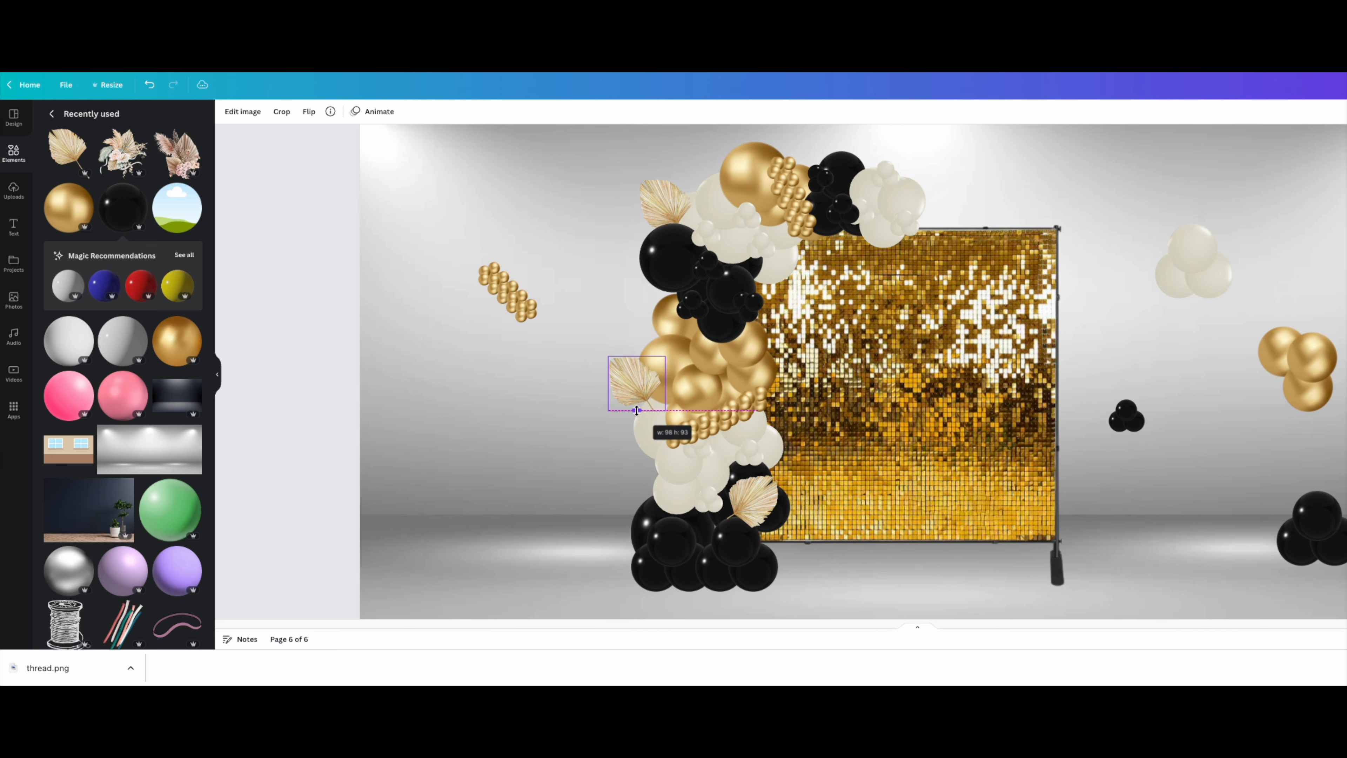
Search for cream flowers and add the cream rose as a small accent on the garland's gold section
left_click(56, 114)
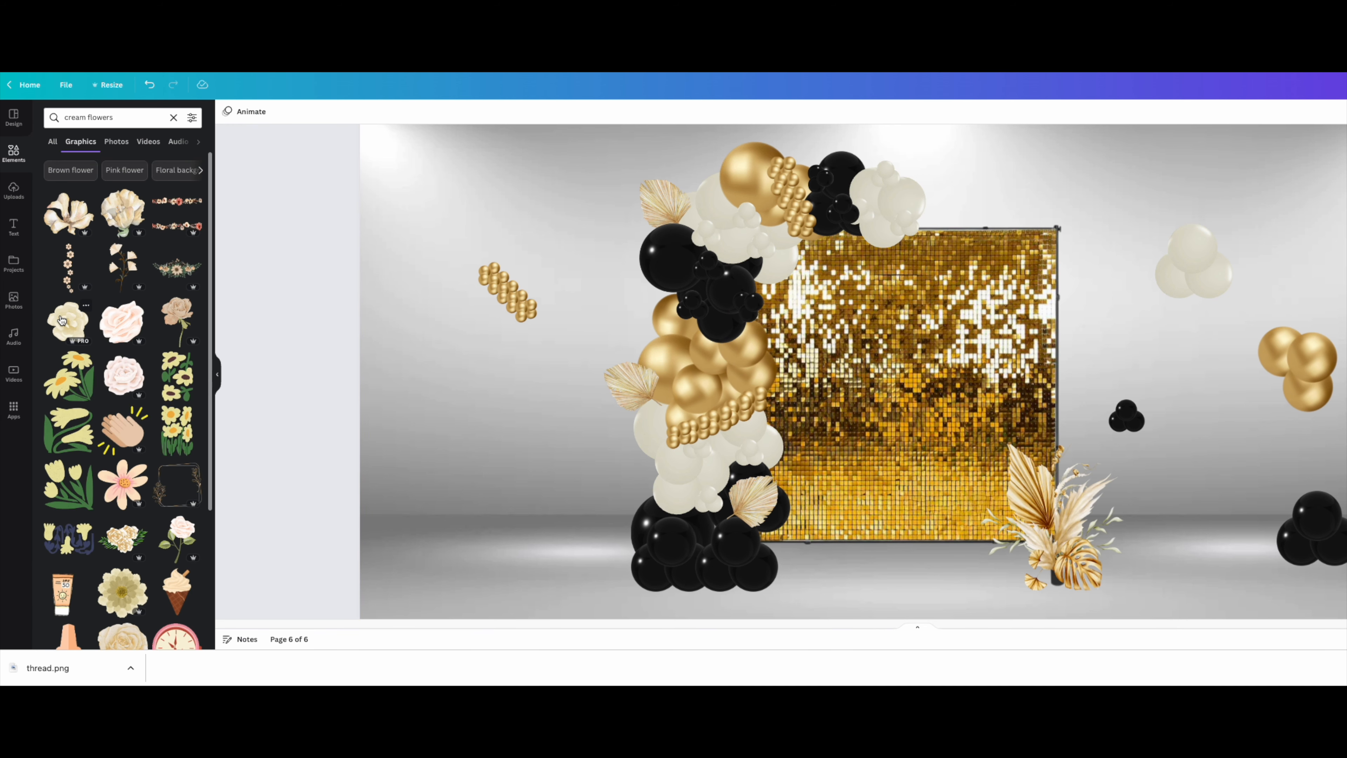
left_click_drag(68, 321, 692, 483)
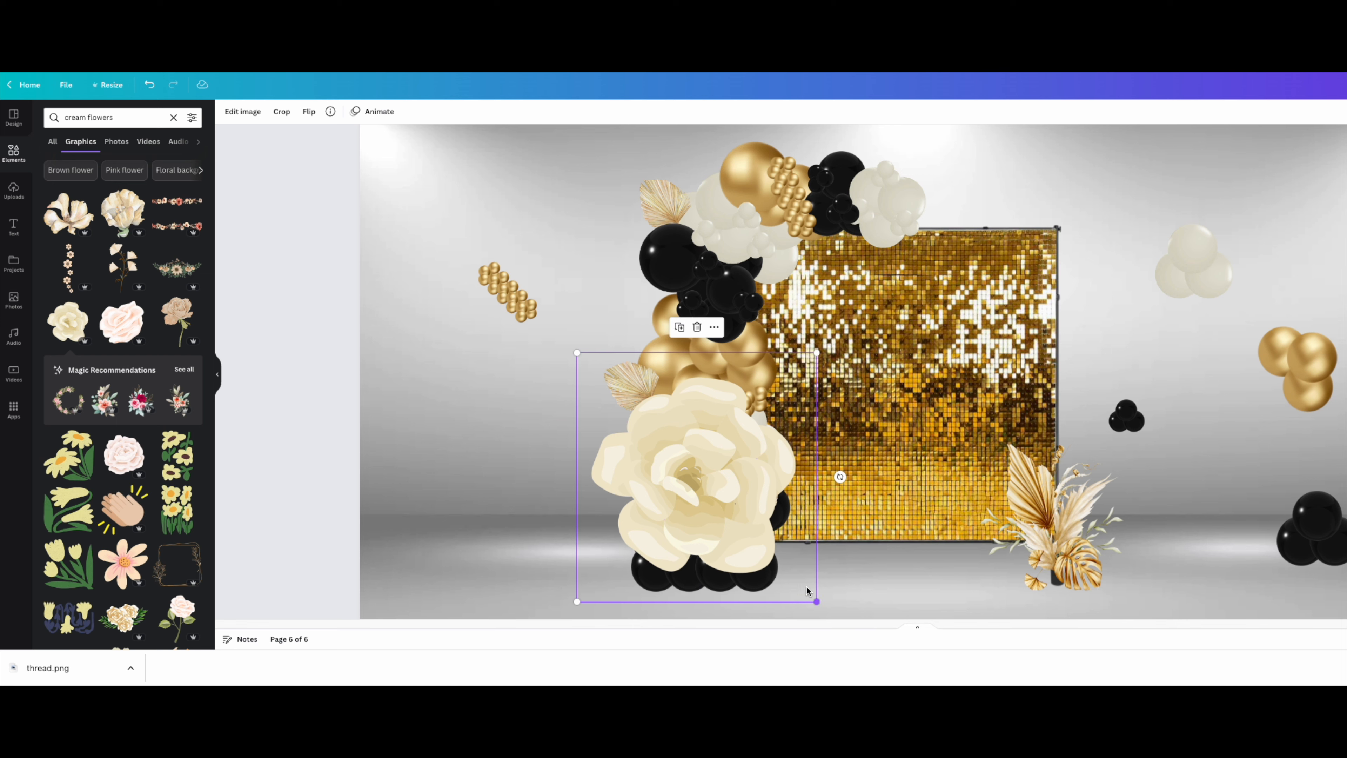
left_click_drag(815, 600, 619, 414)
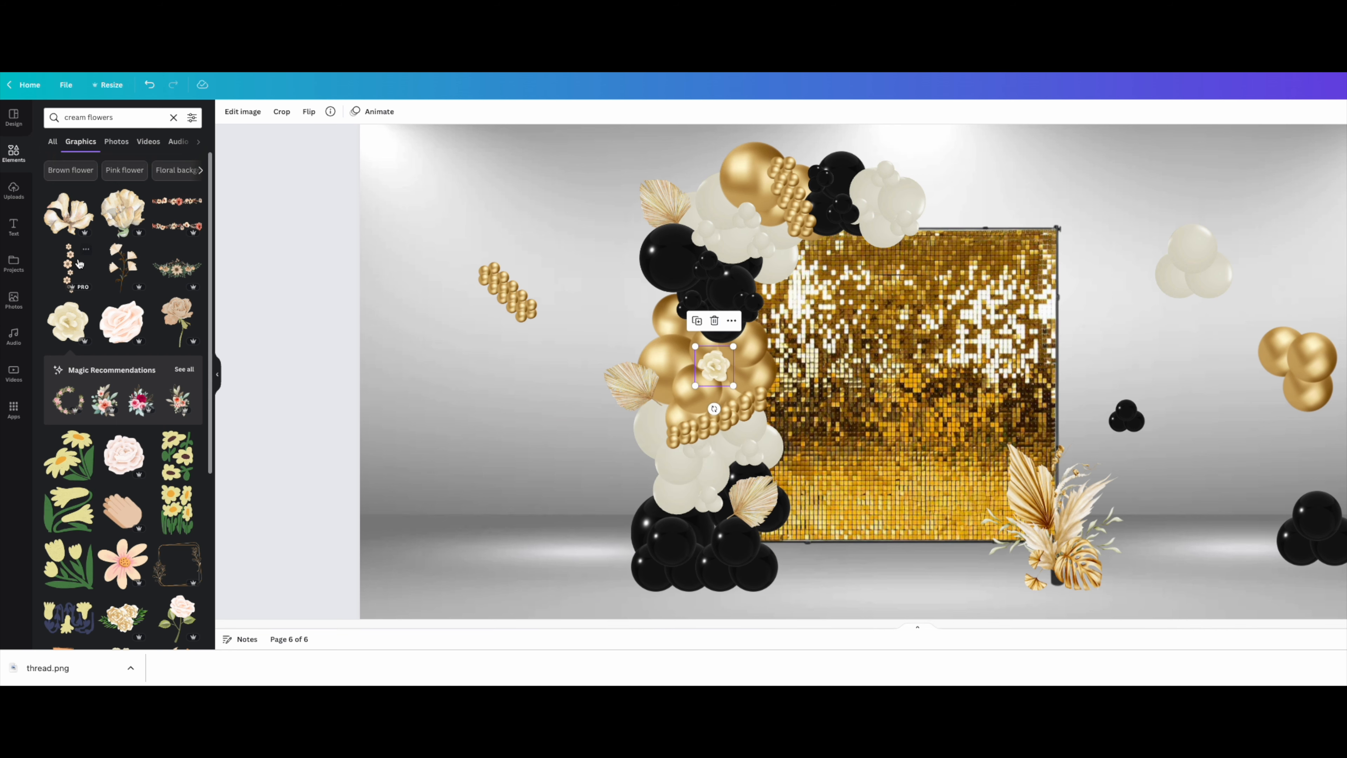
Search the photos for pampas and flower and try a pampas stem and a white blossom on the design
left_click(14, 300)
left_click(123, 113)
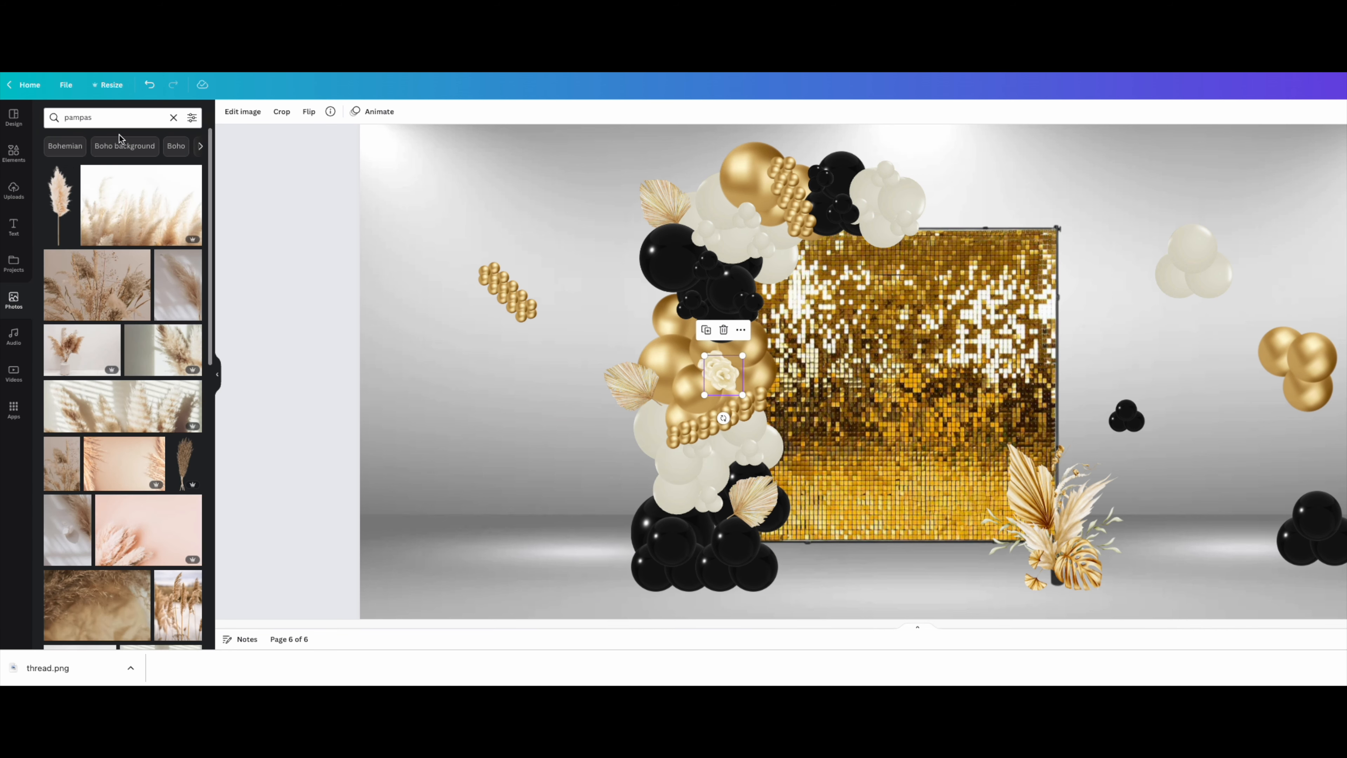
left_click_drag(54, 202, 676, 319)
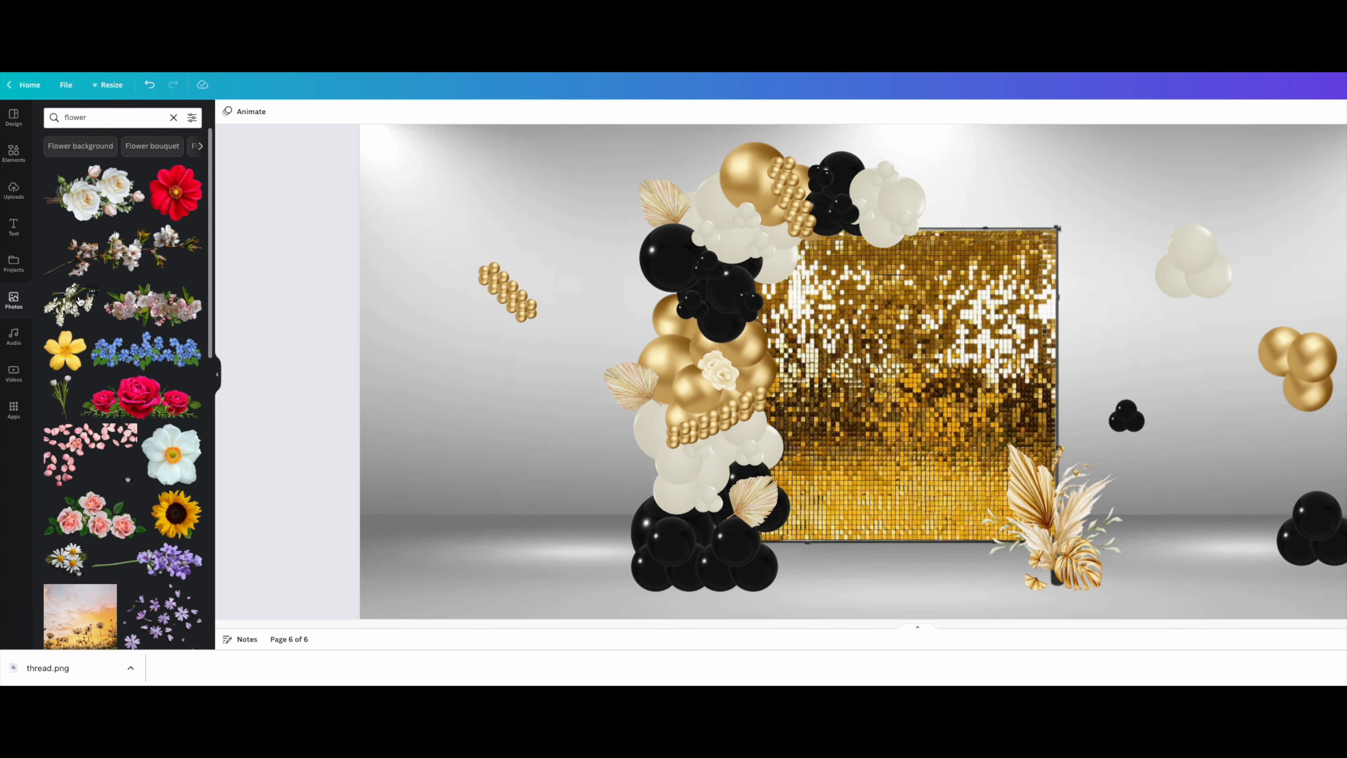
left_click(80, 301)
Spread copies of the cream rose across the garland and delete the gold dried-leaf arrangement at the panel's lower right corner
left_click(709, 354)
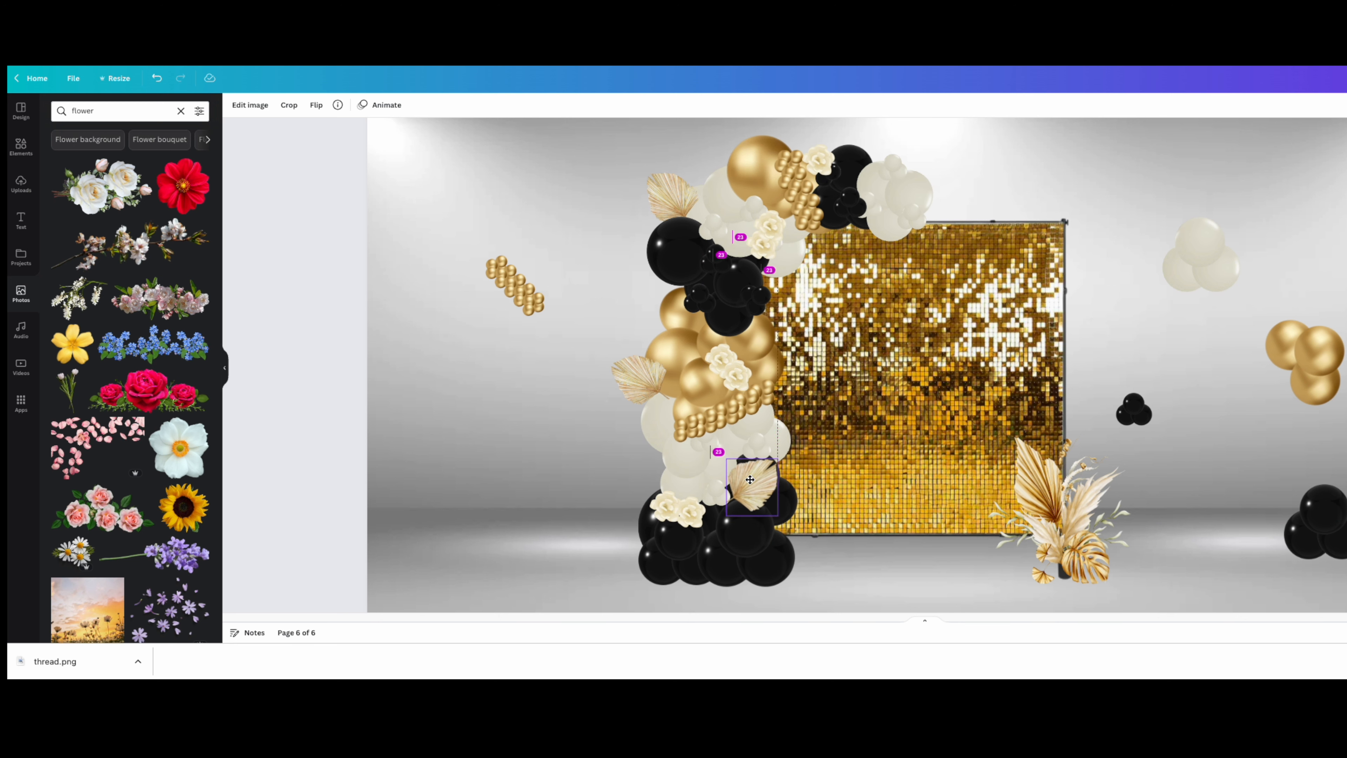
left_click(1077, 504)
key("Delete")
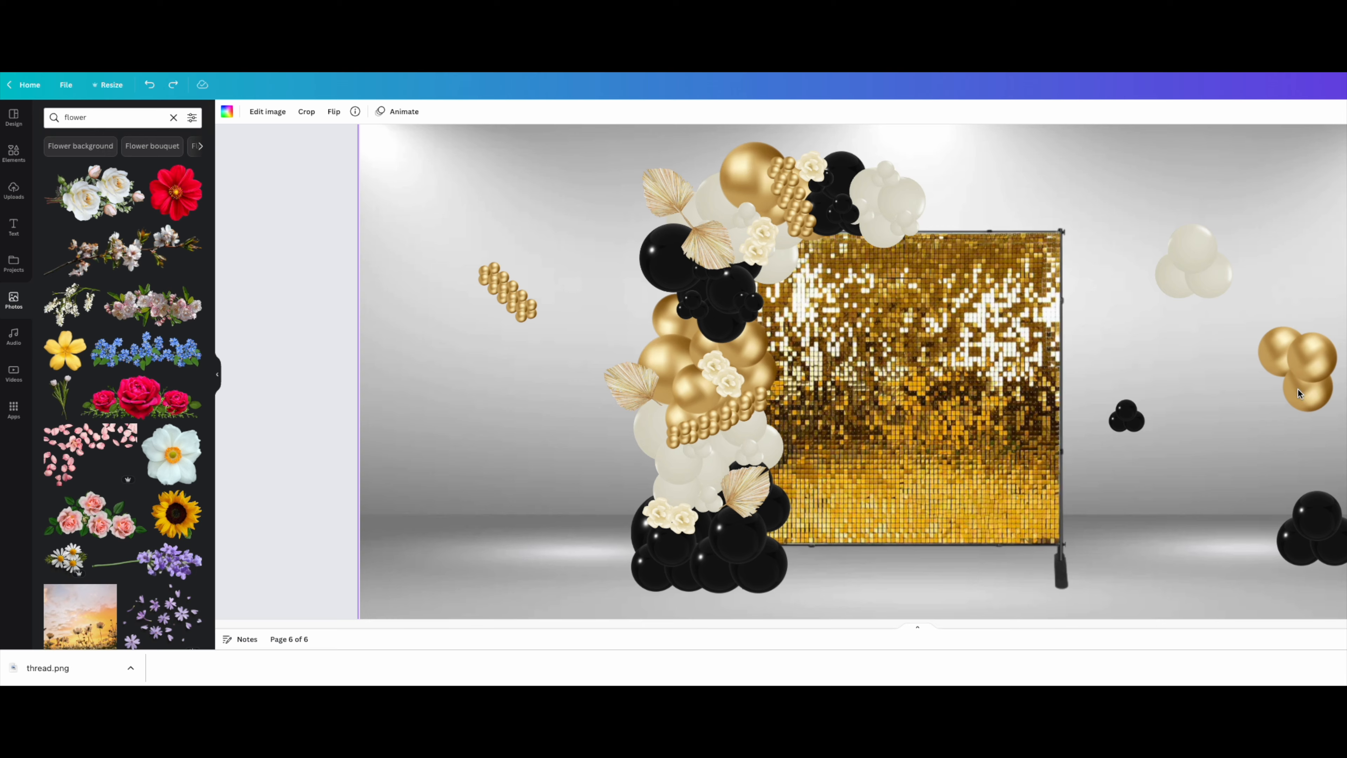
Search the graphic elements for pampas and place a pampas stem among the dried palm leaves at the garland's upper left
double_click(76, 118)
left_click(14, 153)
left_click(51, 115)
triple_click(89, 117)
type("pampas")
key("Return")
left_click(75, 221)
left_click_drag(907, 361, 689, 257)
left_click_drag(840, 507, 696, 267)
scroll(606, 164, "up", 1)
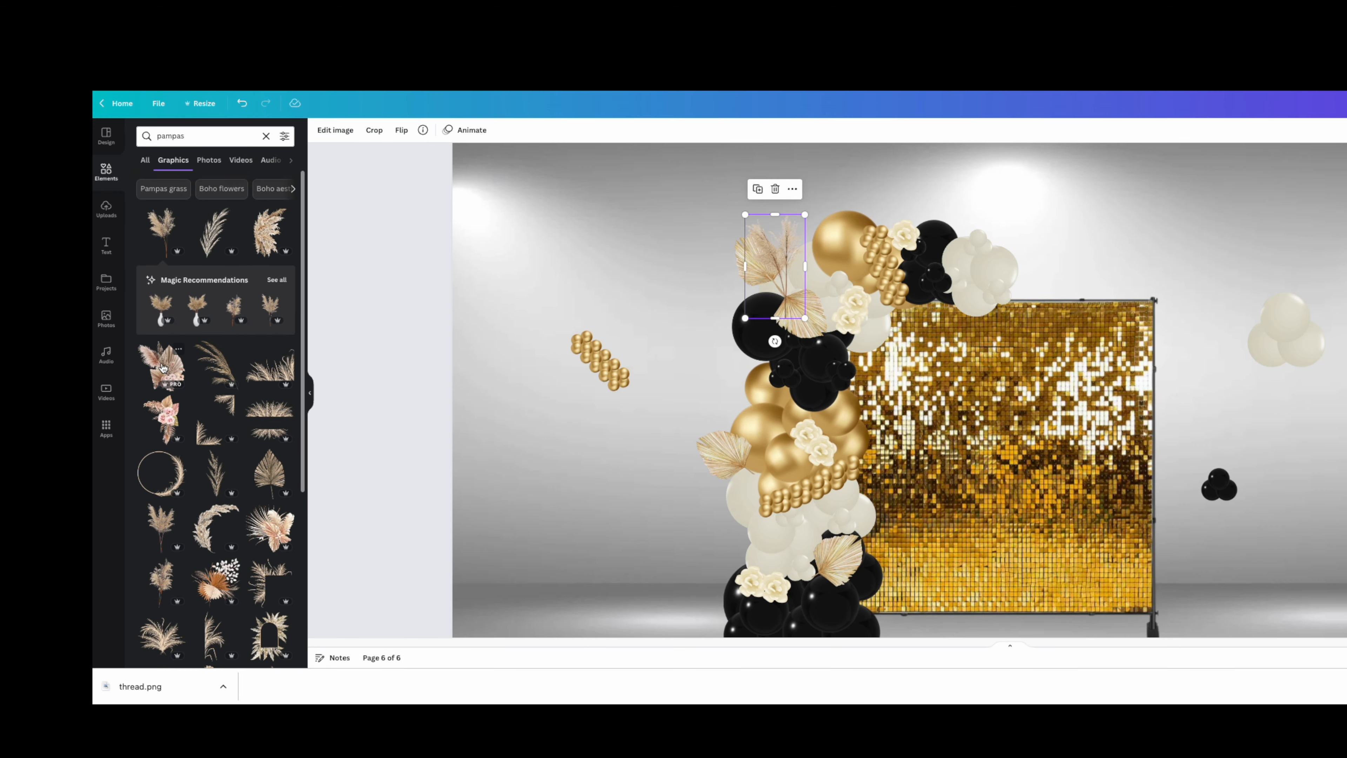
Add the pampas bouquet with pink flowers and fit it over the palm leaves at the garland's upper left
left_click(69, 348)
left_click_drag(972, 446, 693, 279)
left_click_drag(786, 298, 1170, 378)
left_click_drag(1346, 571, 980, 184)
left_click_drag(947, 162, 773, 284)
left_click(717, 303)
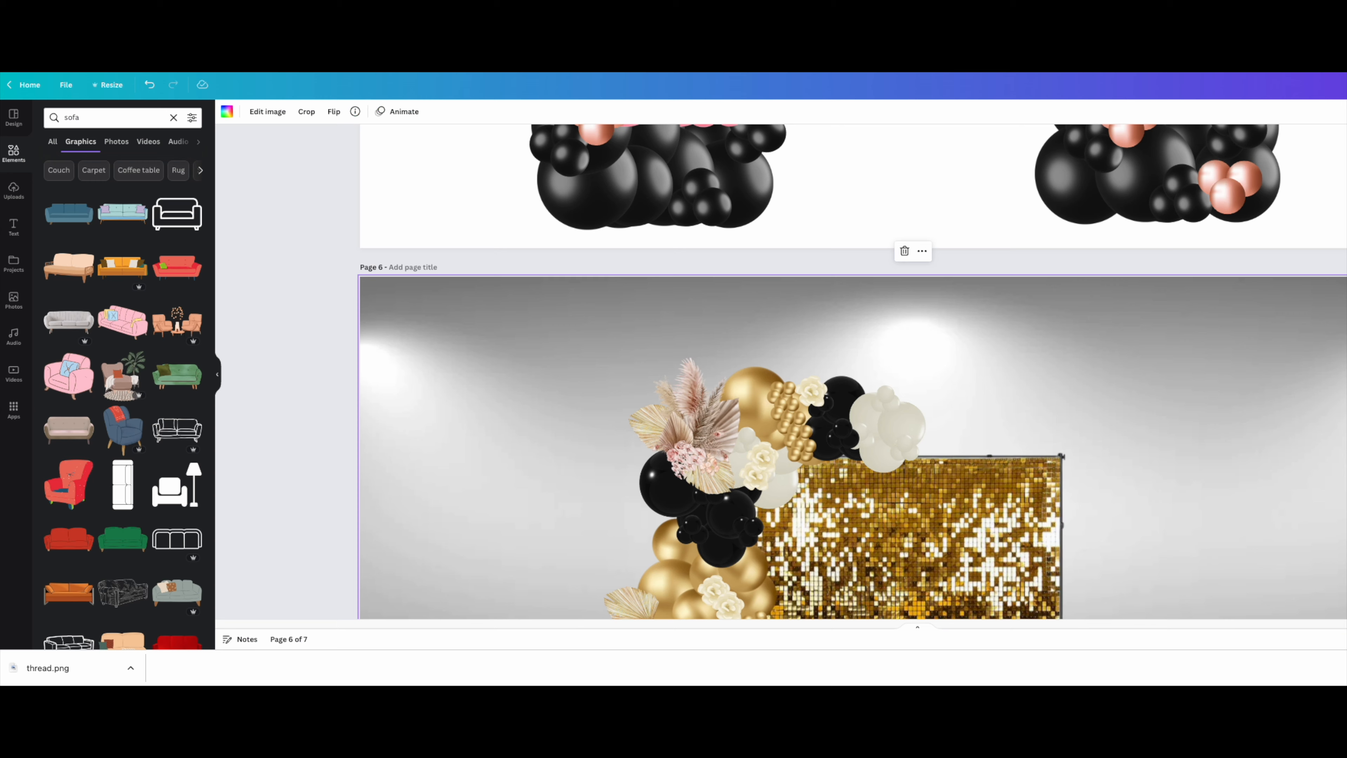
Paste the black velvet loveseat image onto page 6 and remove its background
scroll(849, 371, "down", 3)
right_click(1161, 380)
left_click(1200, 422)
left_click(247, 122)
left_click(69, 180)
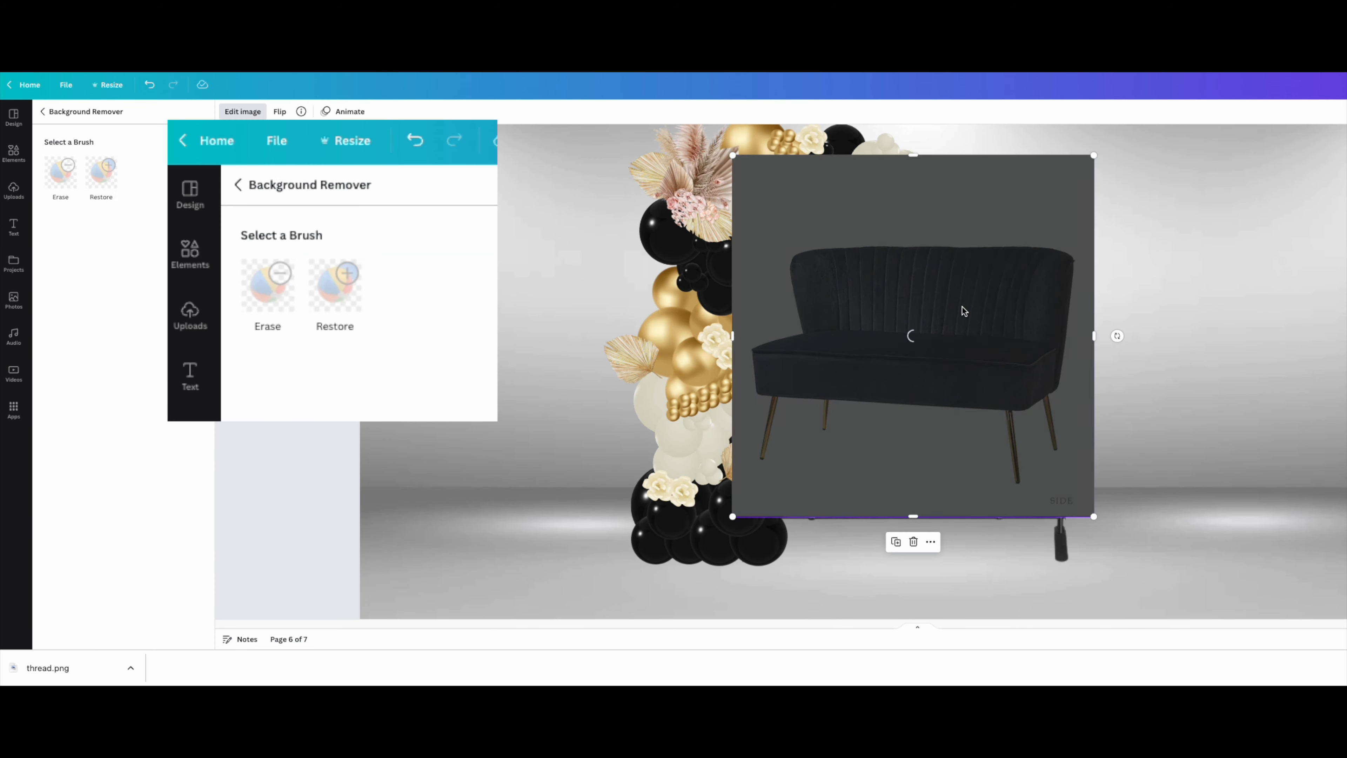
Shrink the black loveseat and place it in front of the gold panel's lower right corner
left_click_drag(965, 310, 1042, 321)
left_click_drag(1169, 528, 1106, 464)
left_click_drag(1018, 331, 1023, 480)
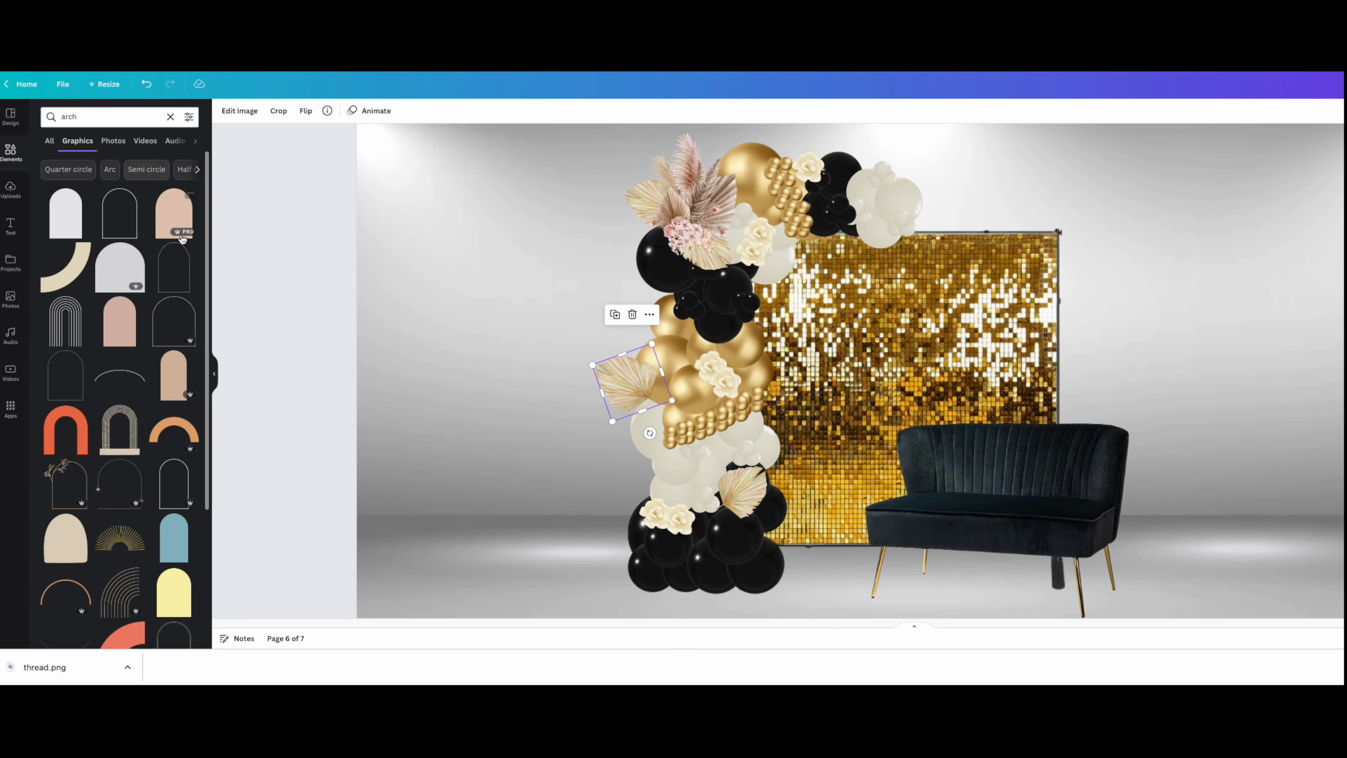
Add the solid tan arch graphic and stand it over the gold panel's right edge
left_click(174, 374)
left_click_drag(980, 239, 1109, 172)
scroll(124, 450, "down", 3)
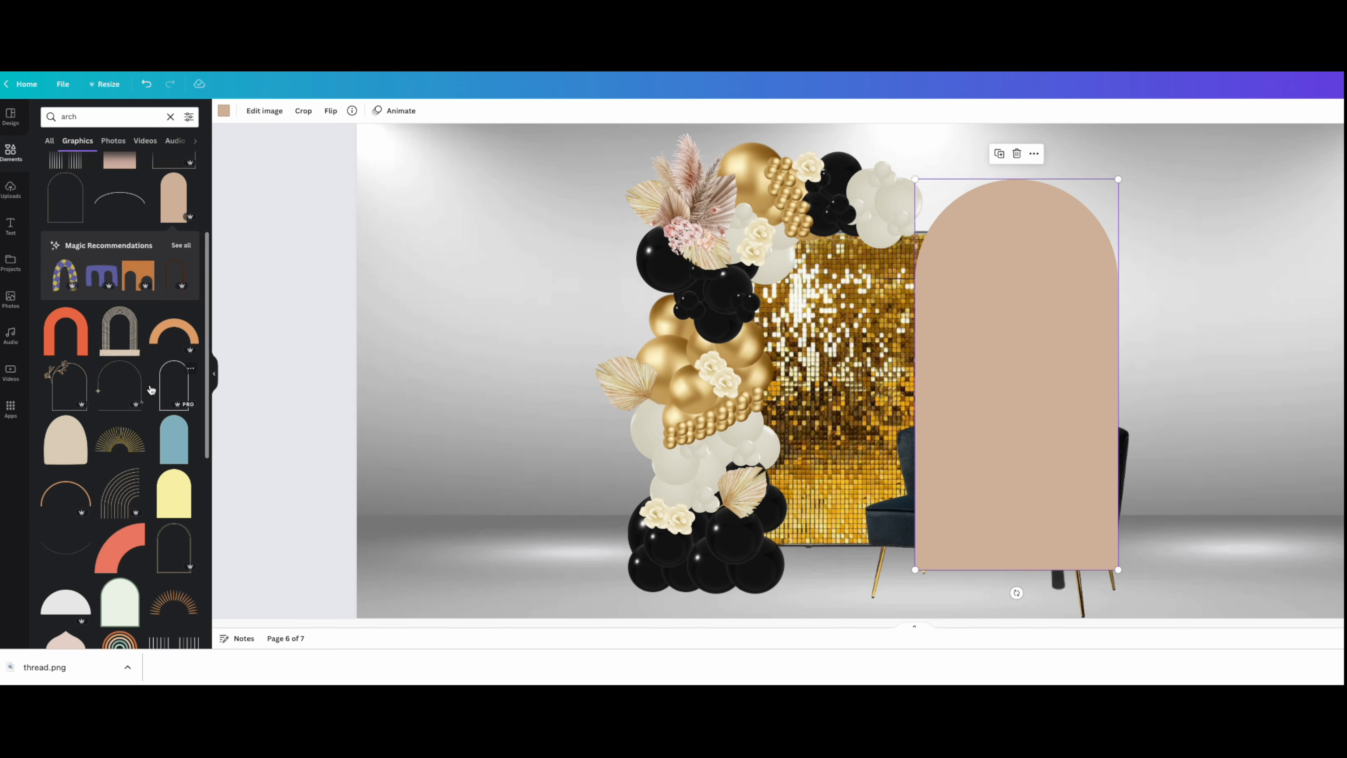
left_click_drag(1030, 328, 1121, 320)
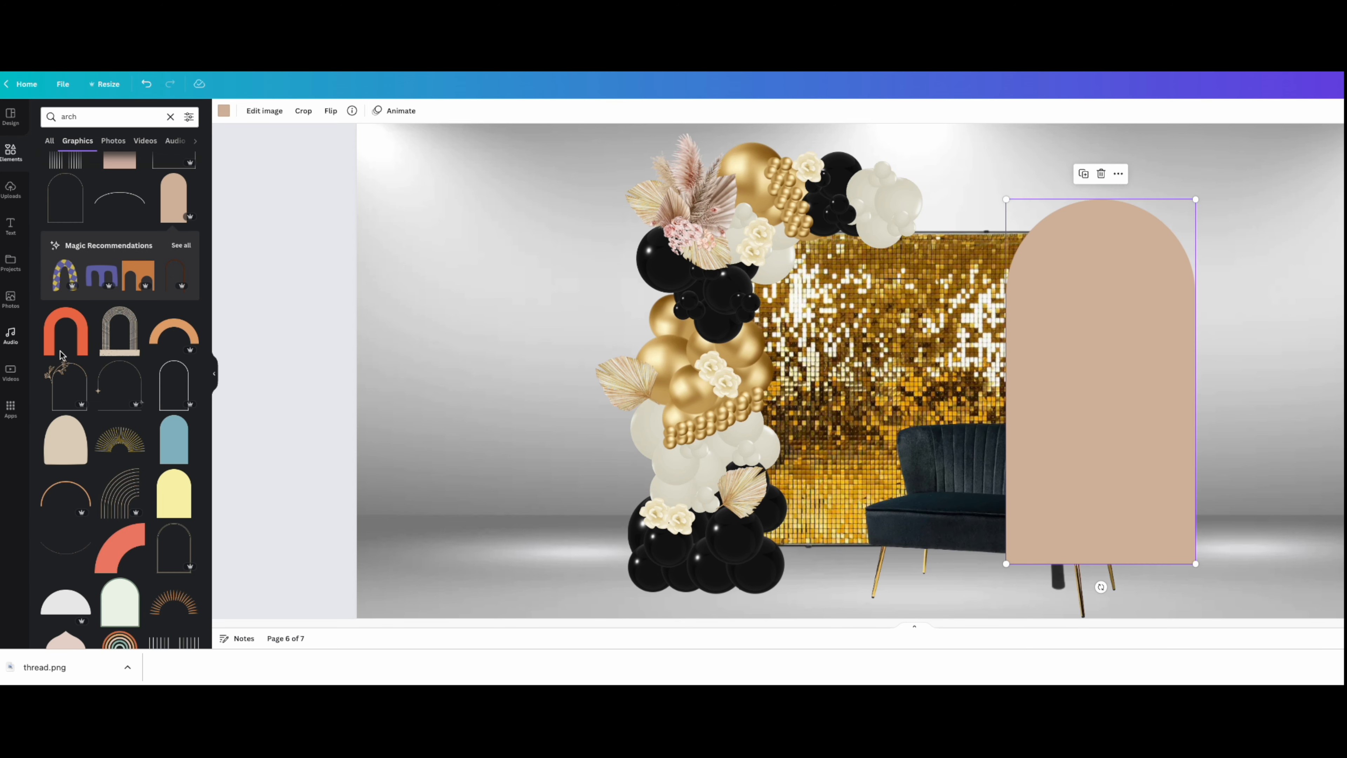
scroll(126, 476, "down", 5)
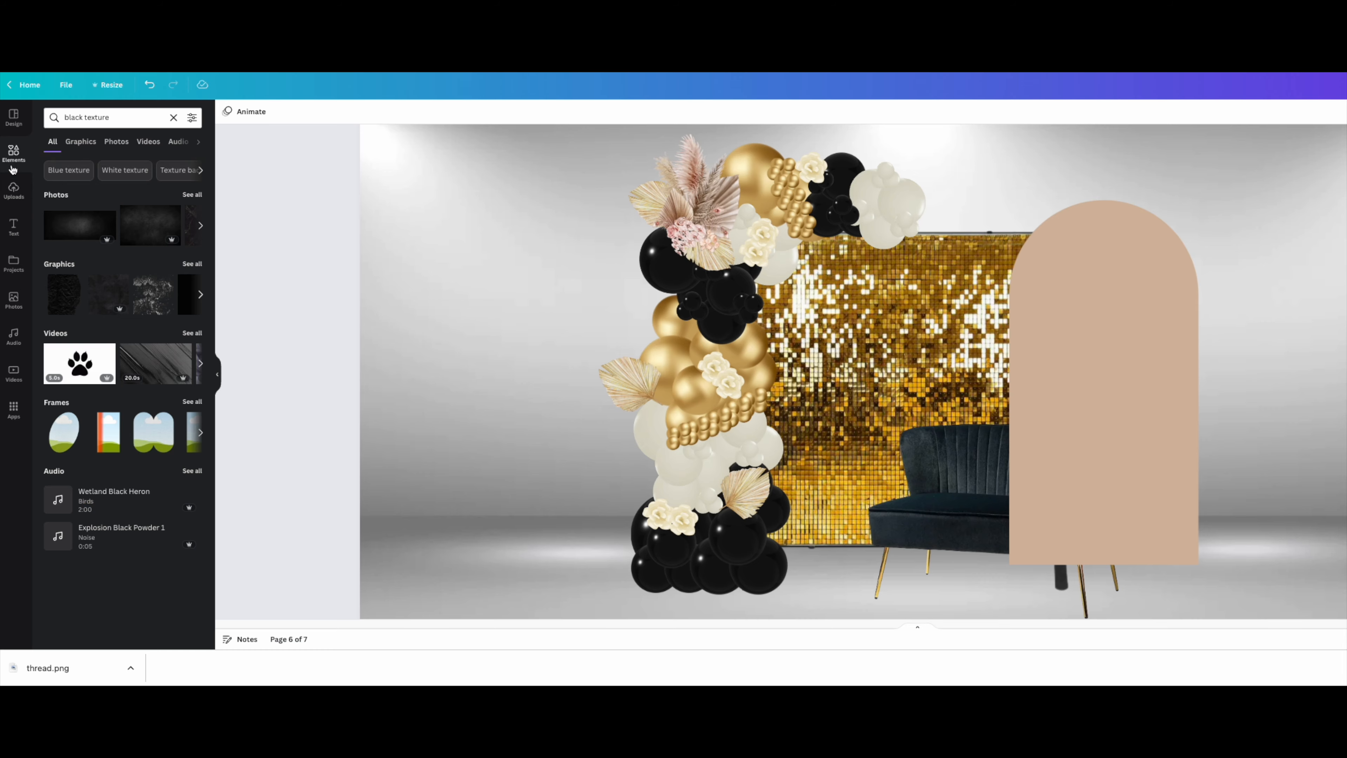
Search the frames for arch and delete the solid tan arch graphic from the design
left_click(11, 163)
scroll(192, 495, "down", 10)
left_click(196, 297)
scroll(131, 305, "down", 2)
scroll(133, 307, "down", 10)
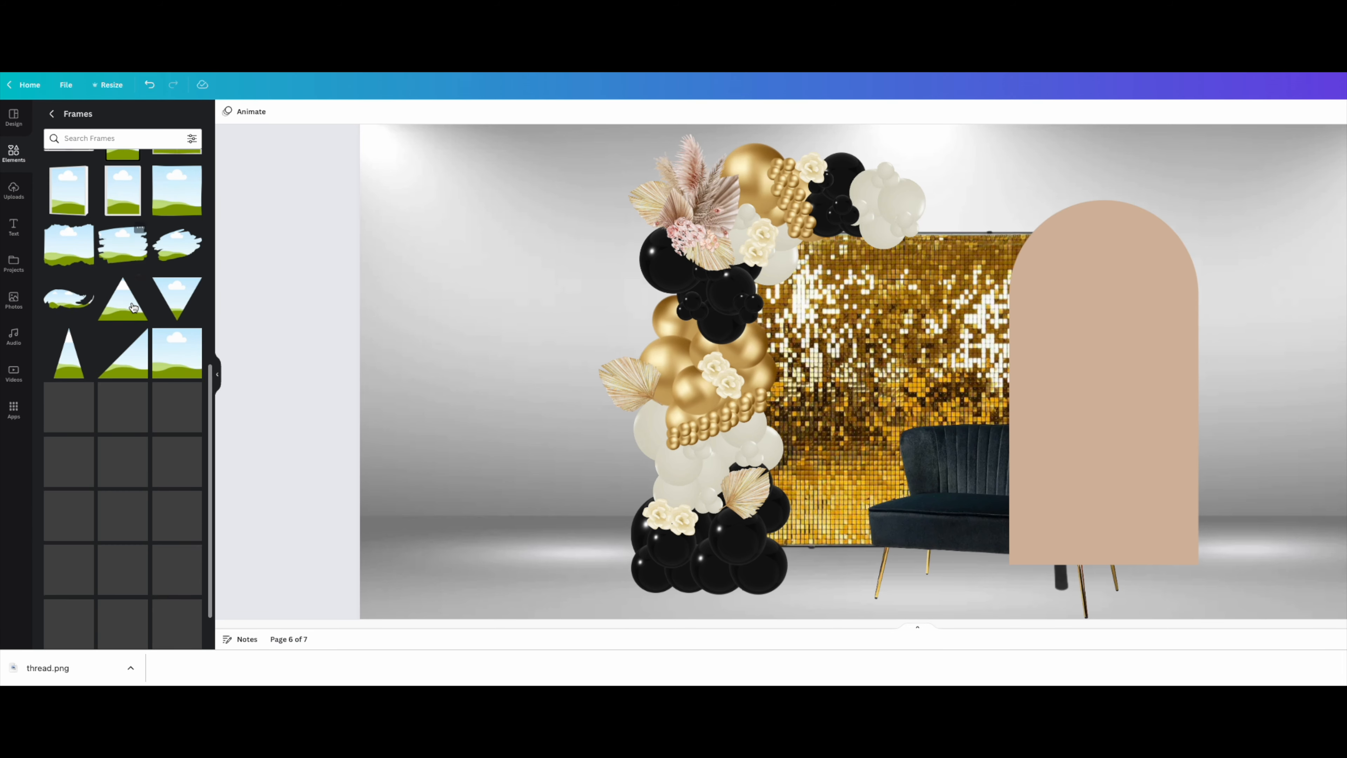
left_click(117, 138)
type("arch")
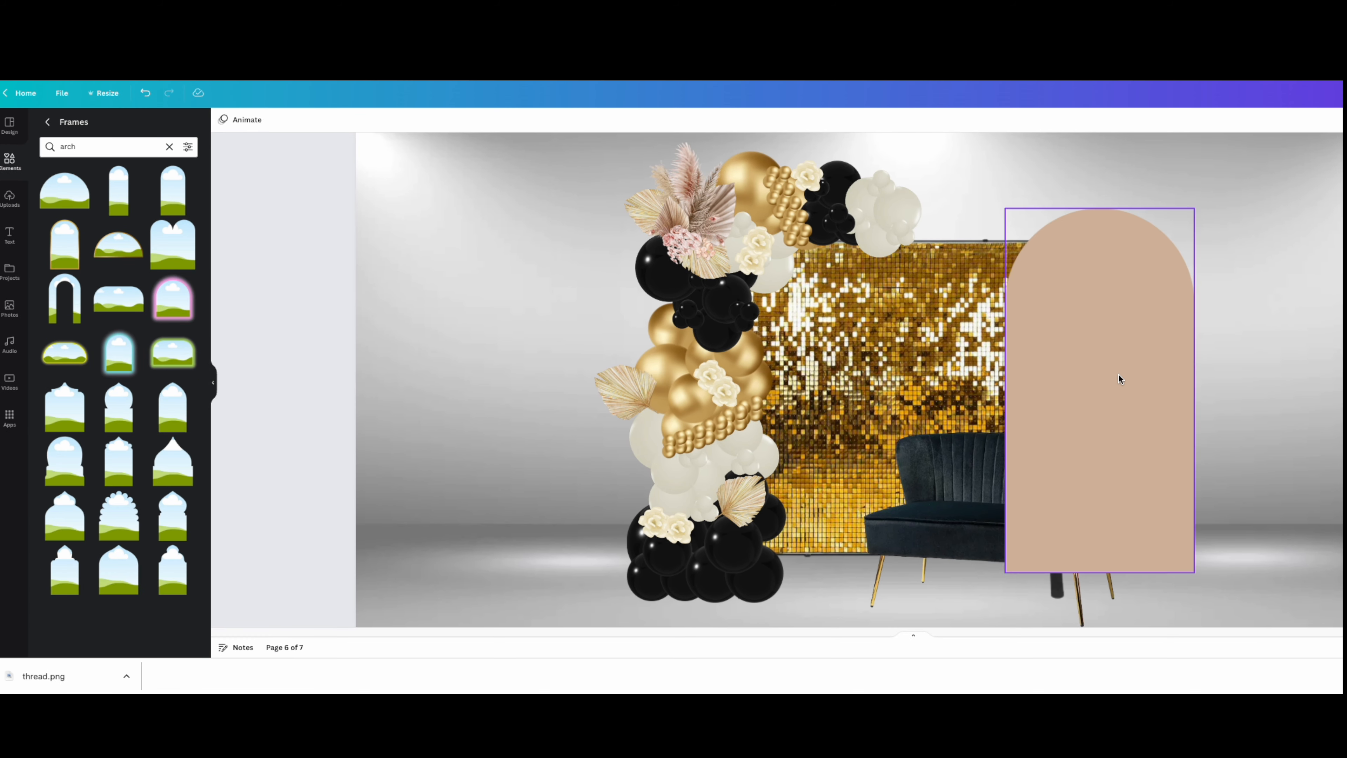
key("Delete")
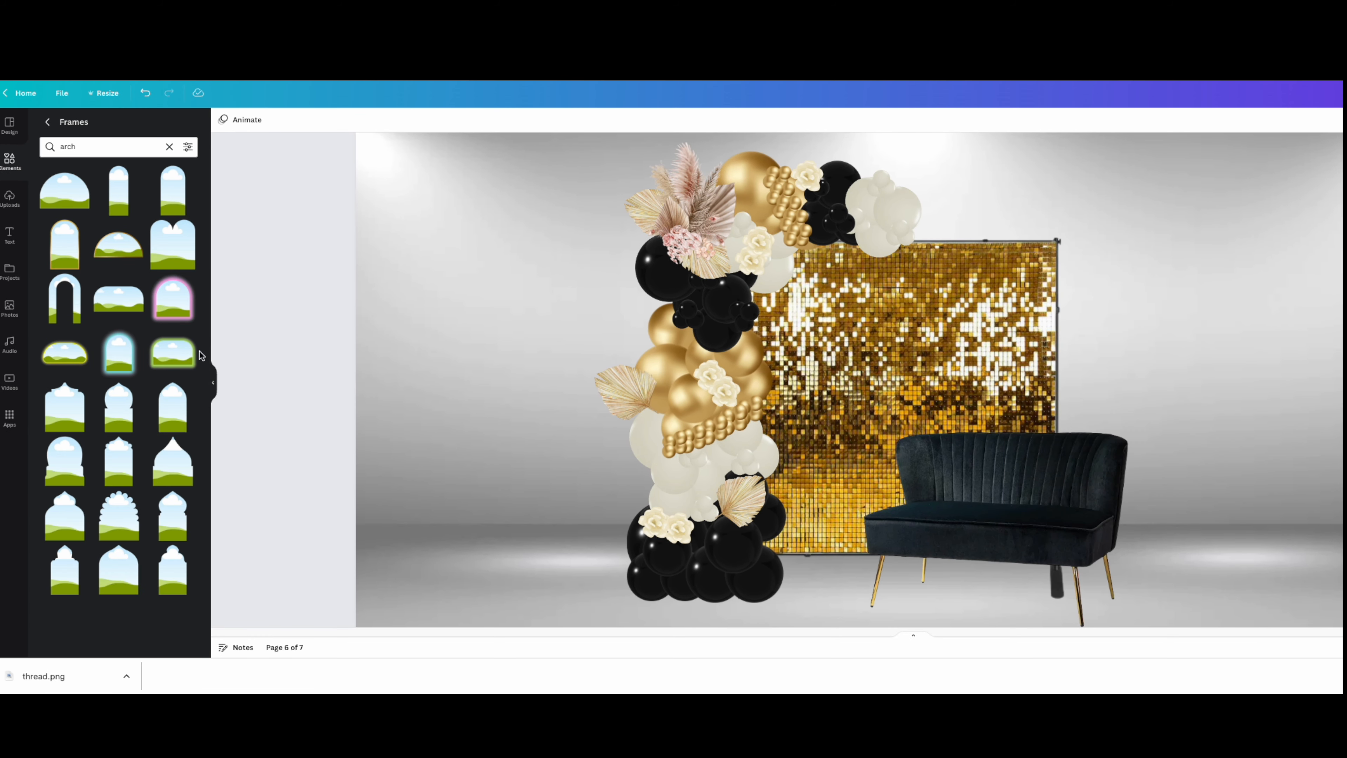
Place the wider arch frame over the gold panel's right edge at about 318 by 636, removing the narrower arch frame
left_click_drag(117, 202, 1109, 287)
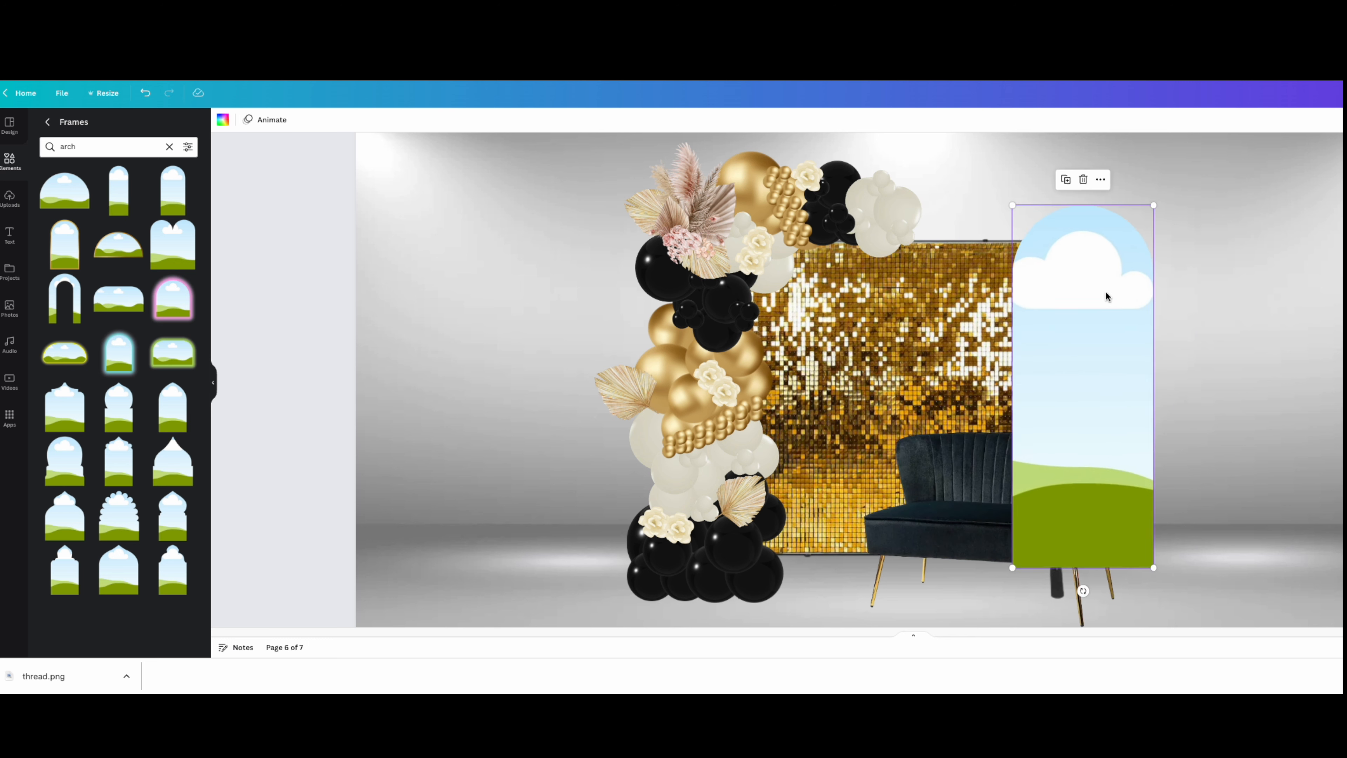
left_click_drag(174, 192, 1077, 378)
left_click(1090, 306)
key("Delete")
left_click_drag(1147, 256, 1129, 187)
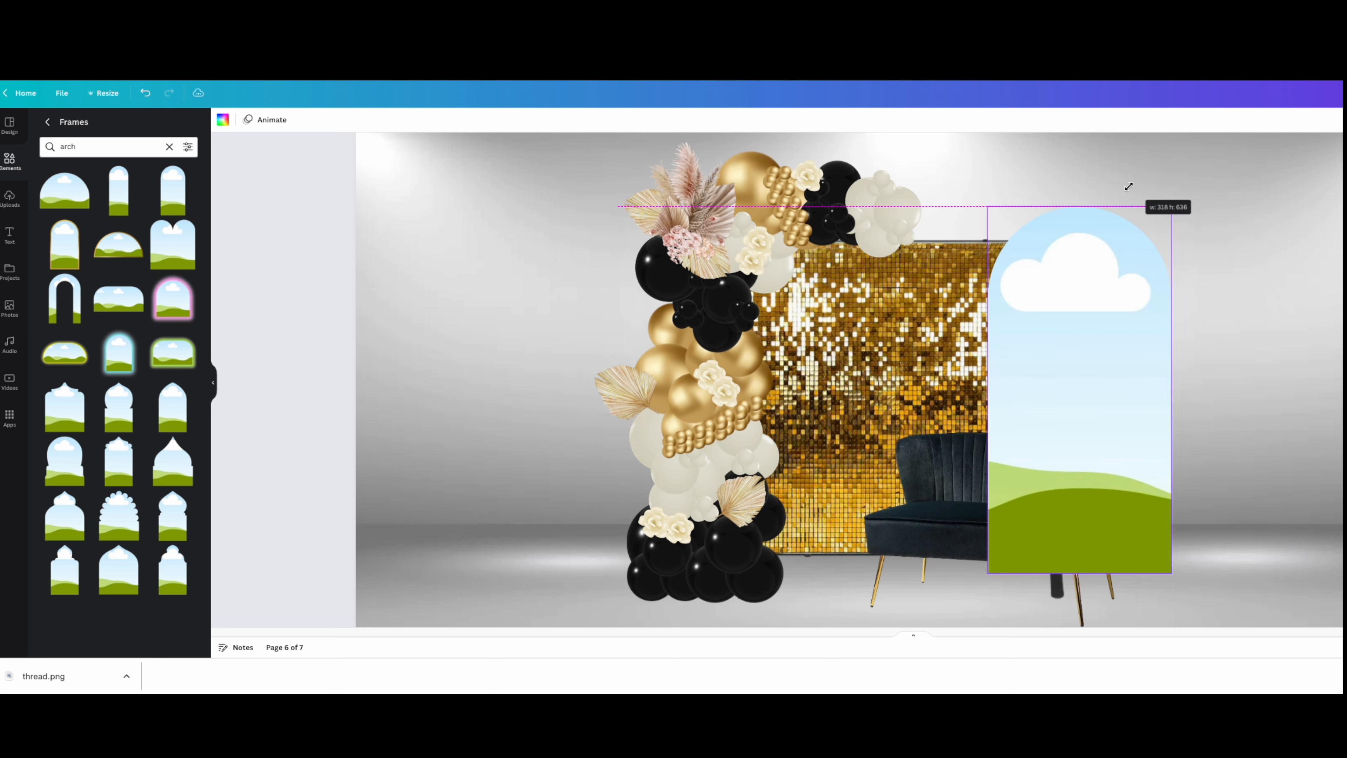
Fill the arch frame with the black texture image and send it backward behind the loveseat
left_click(11, 159)
left_click_drag(69, 208, 1077, 344)
right_click(1073, 325)
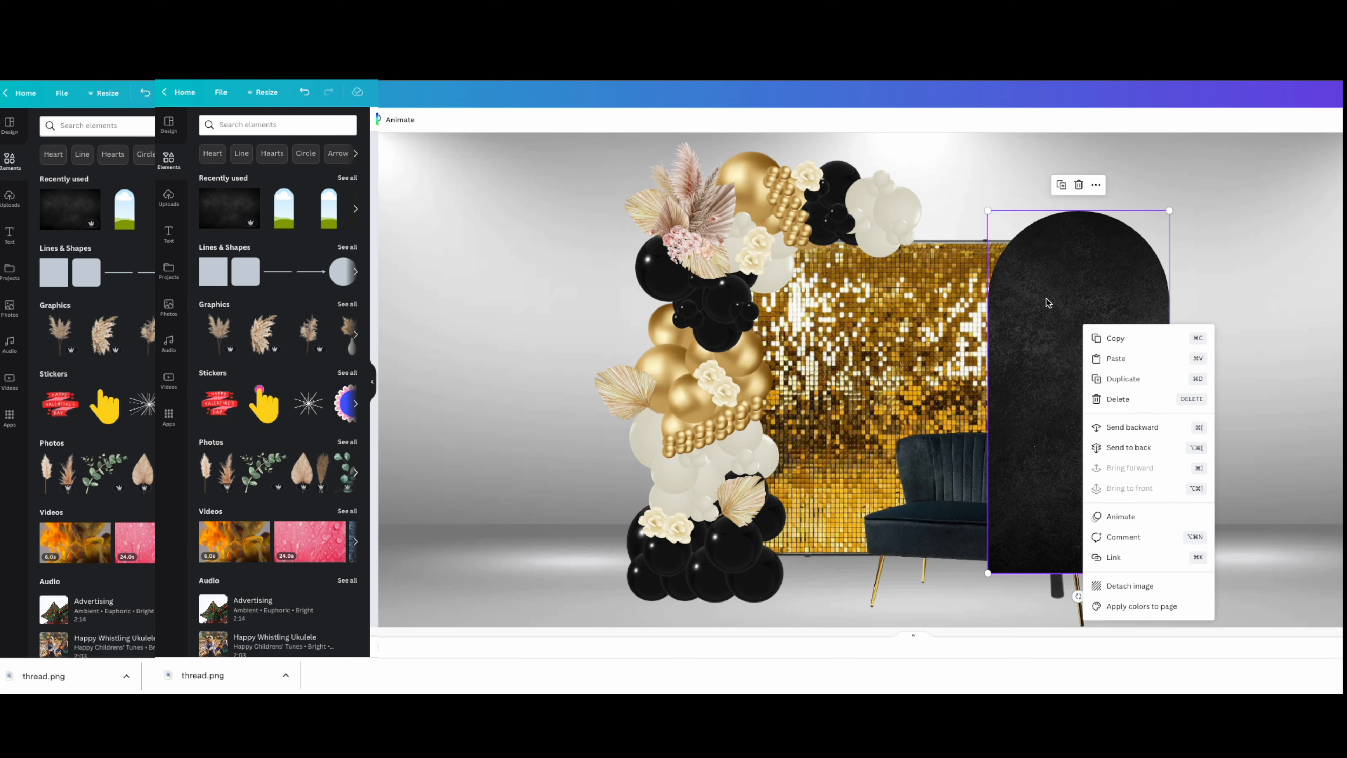
left_click(1133, 429)
Nudge the black arch slightly upward and shift the black loveseat left in front of the gold panel
left_click_drag(1119, 416, 1115, 403)
left_click_drag(1004, 466, 1005, 464)
left_click_drag(974, 537, 906, 532)
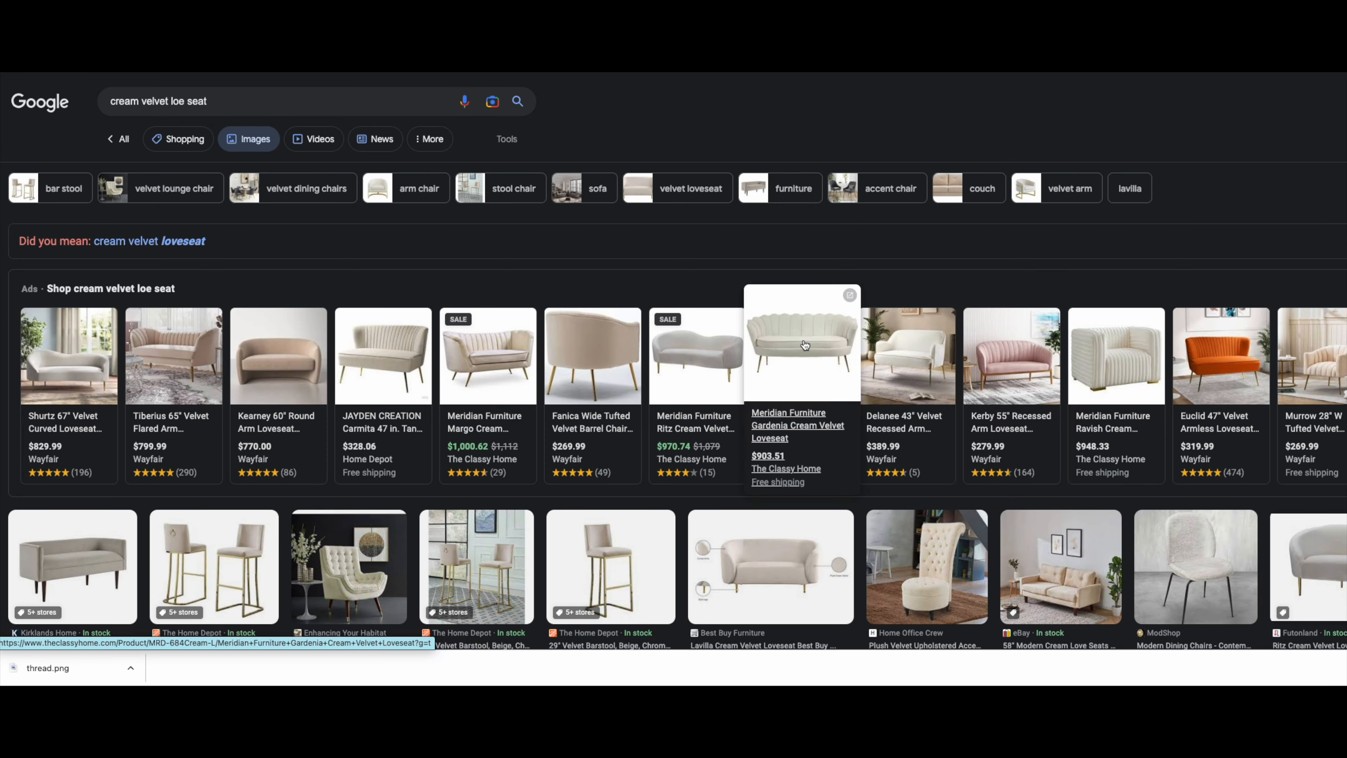
Copy the Gardenia cream velvet loveseat image from the Google results and paste it into the Canva design in place of the black loveseat
left_click(804, 345)
right_click(599, 383)
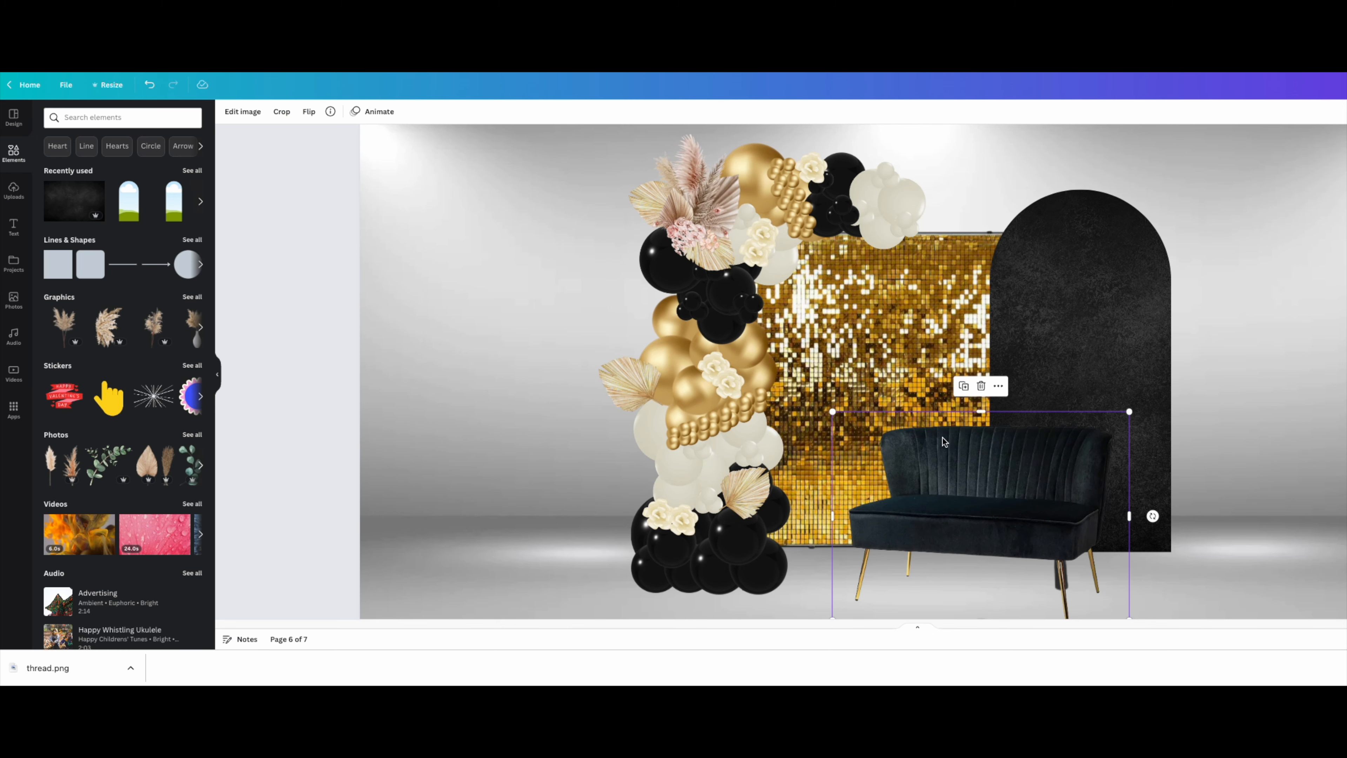
key("Delete")
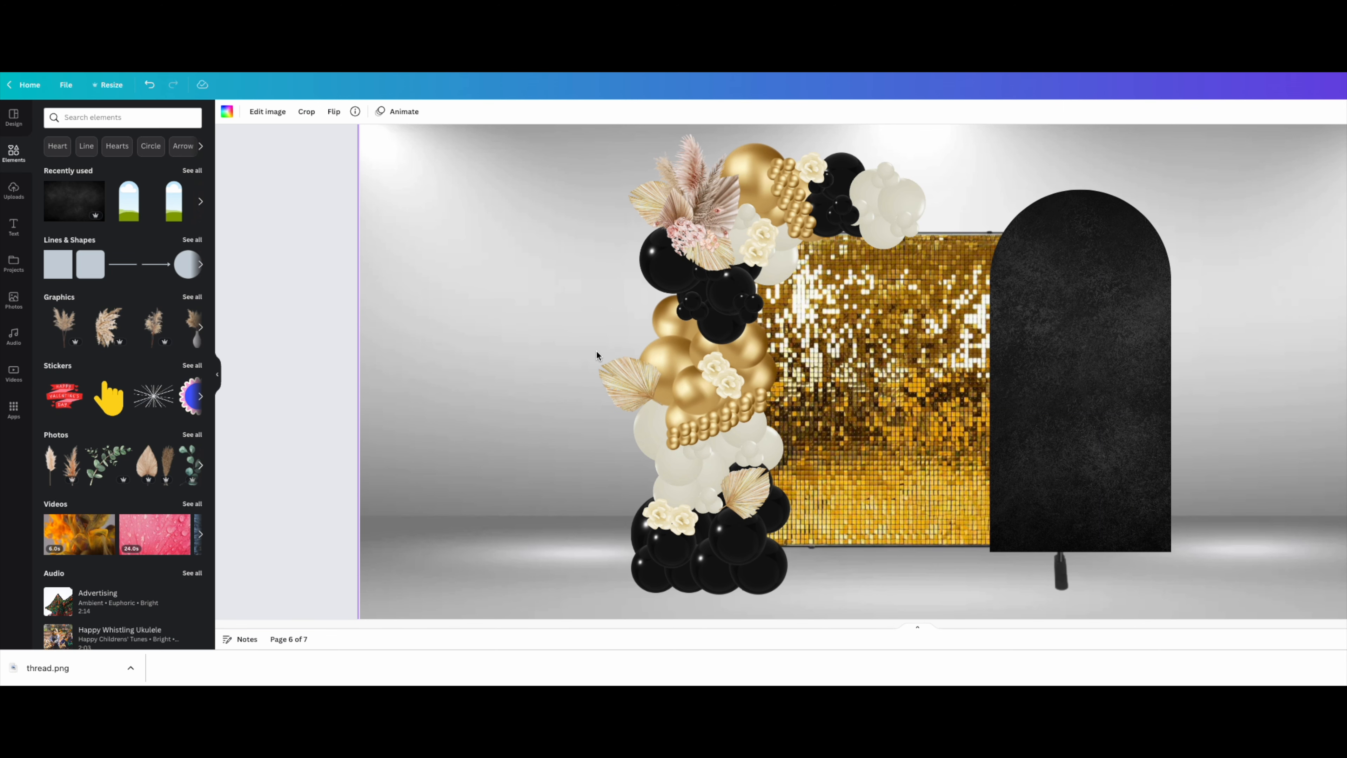
key("ctrl+v")
Remove the background from the pasted cream loveseat image
left_click(277, 112)
left_click(275, 116)
left_click(242, 111)
left_click(127, 276)
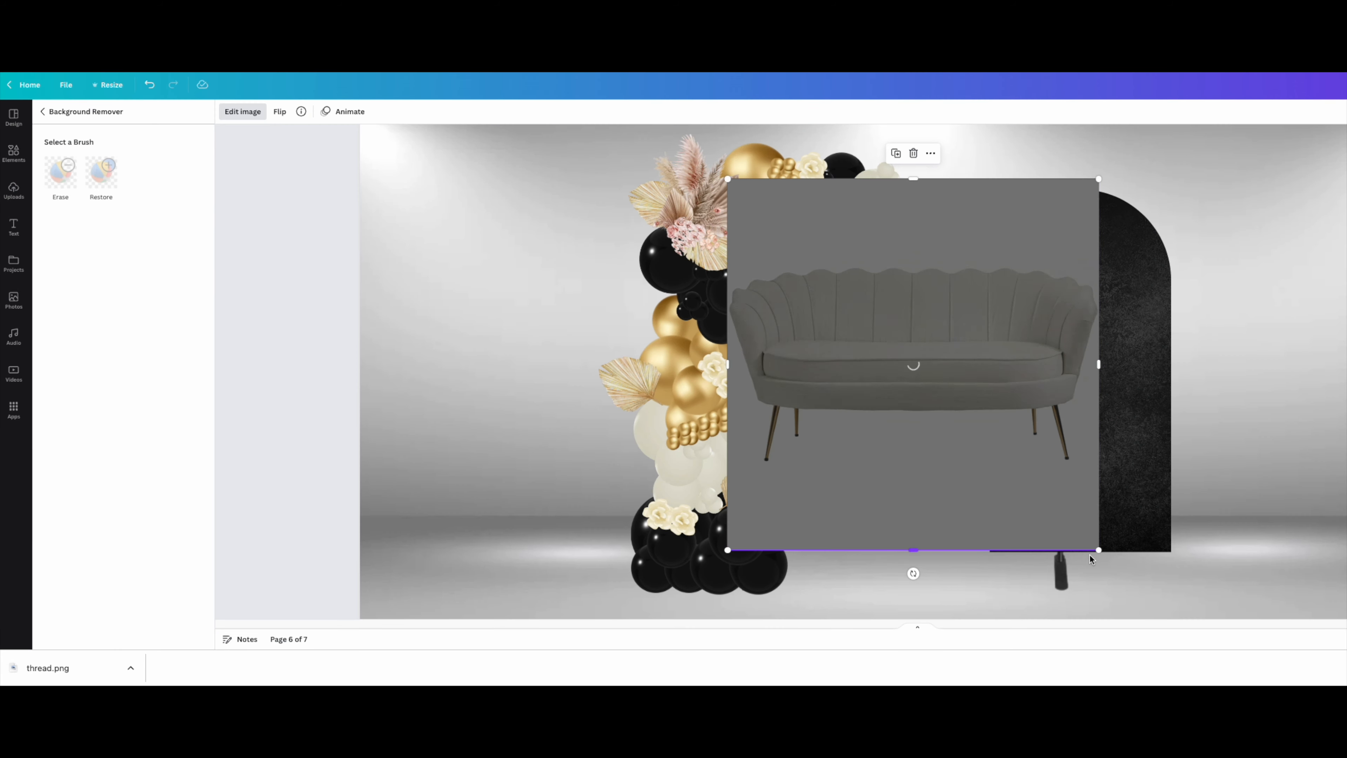
Resize the cream loveseat and position it in front of the gold panel and the black arch
left_click_drag(982, 309, 965, 449)
scroll(831, 455, "down", 2)
left_click_drag(708, 572, 759, 518)
left_click_drag(944, 343, 929, 394)
left_click_drag(1088, 229, 1097, 220)
left_click_drag(1013, 340, 992, 322)
left_click_drag(917, 535, 906, 454)
left_click_drag(919, 250, 930, 481)
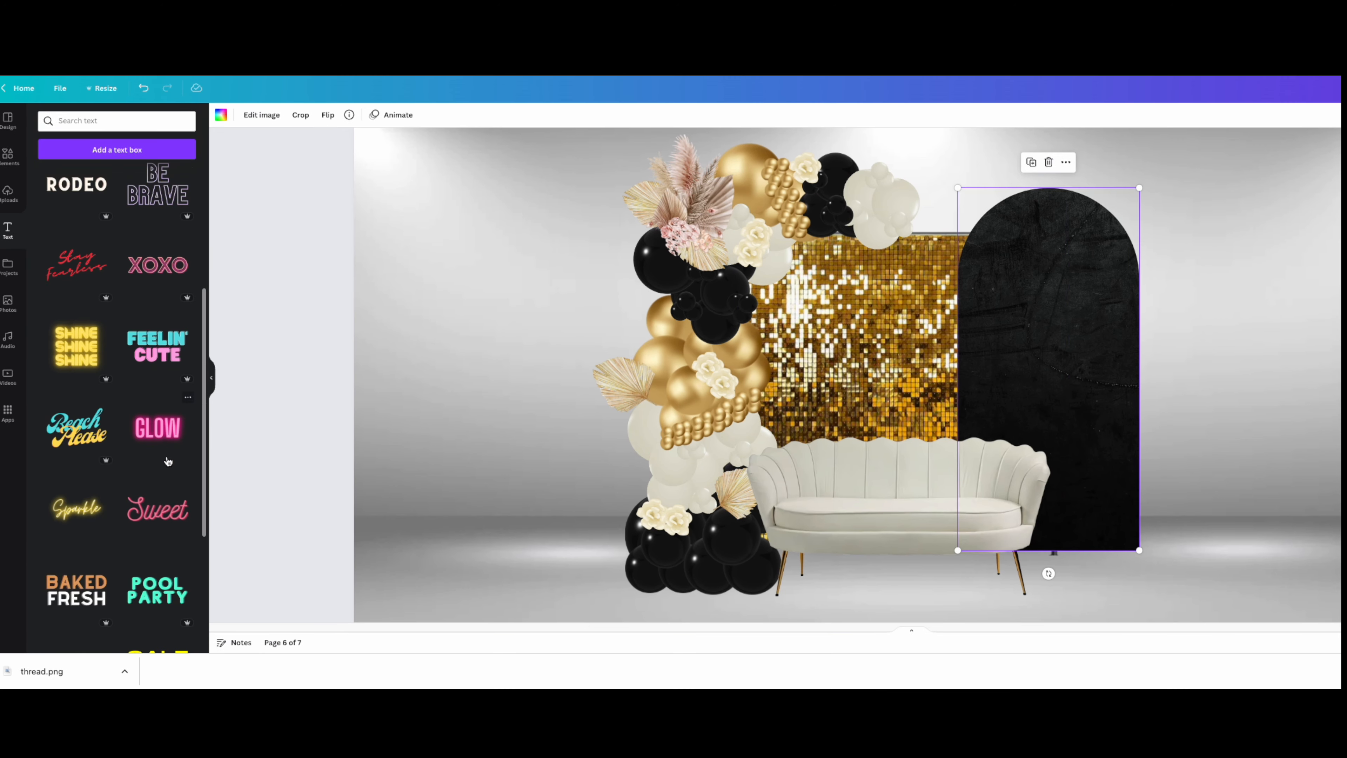
Add the yellow neon Sparkle text, change its wording to "Happy Birthday" and set its font size to 21
left_click(96, 495)
double_click(694, 349)
type("Happy Birthday")
left_click(334, 115)
type("21")
key("Return")
right_click(905, 164)
key("Escape")
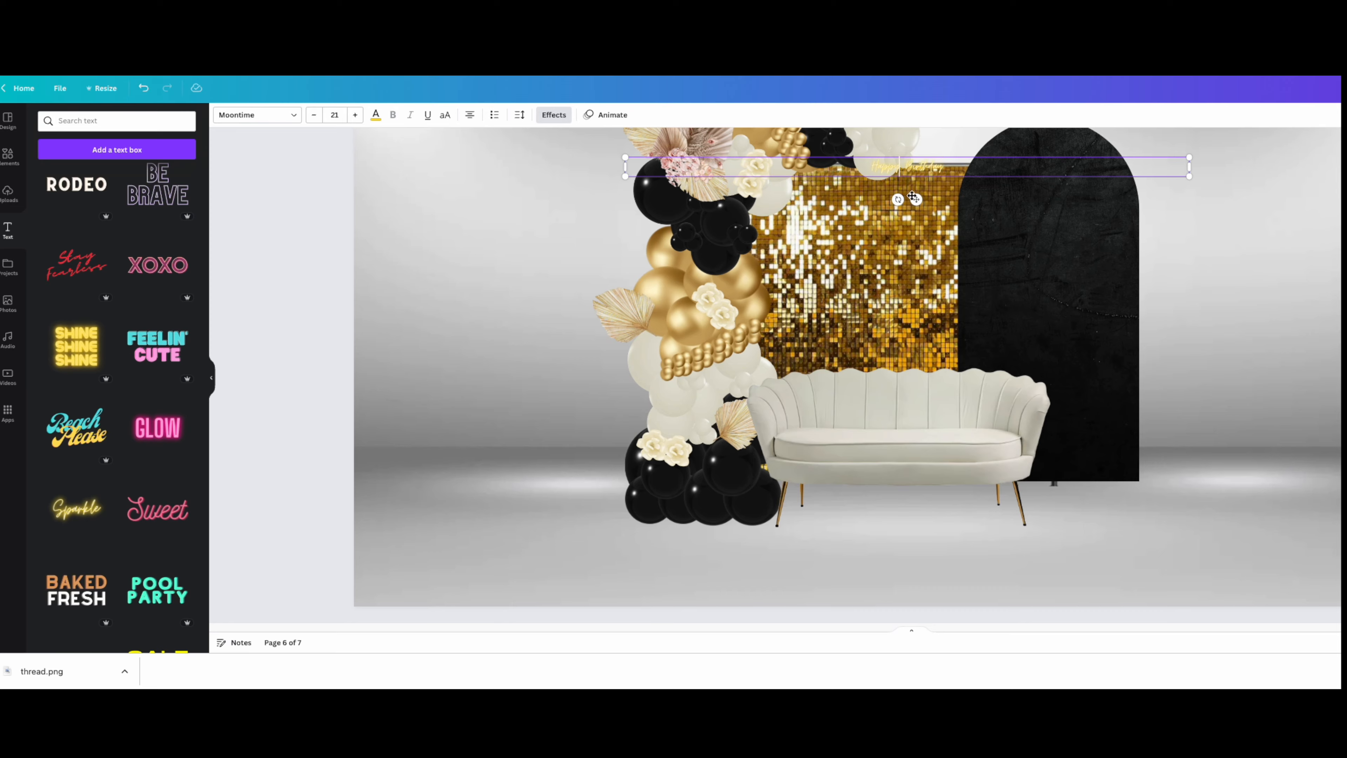
Place the two-line Happy Birthday neon text on the black arch and enlarge it to about 162 wide
left_click_drag(1324, 222, 1039, 181)
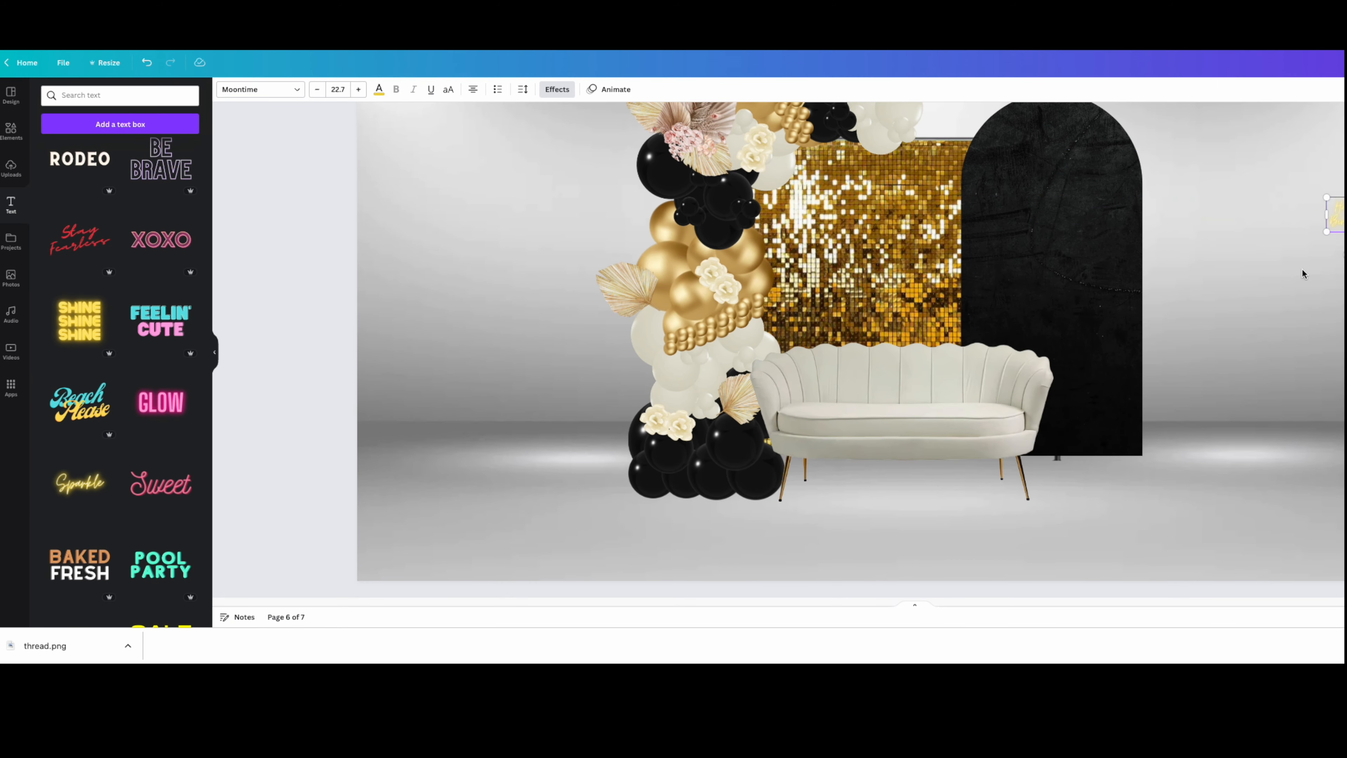
left_click_drag(1067, 220, 1101, 259)
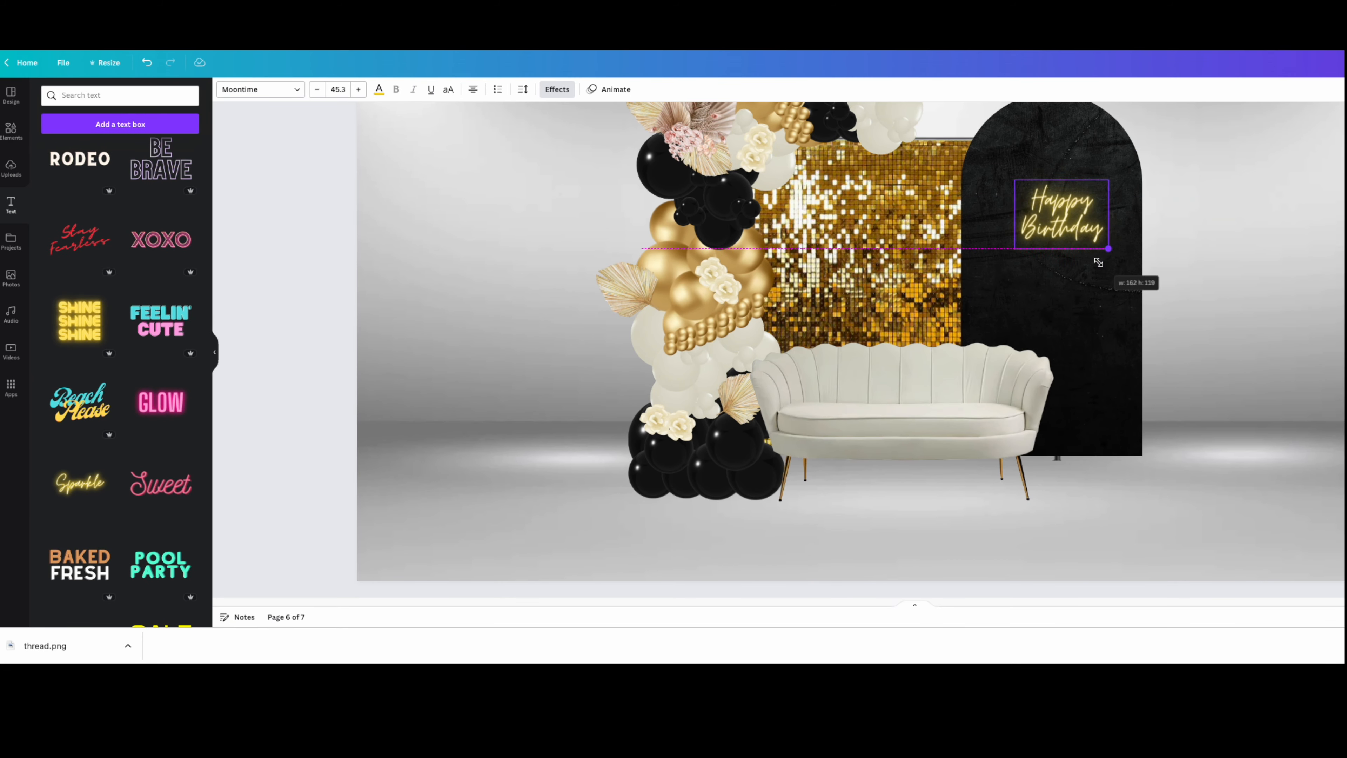
scroll(1221, 261, "up", 2)
left_click_drag(1056, 351, 1057, 356)
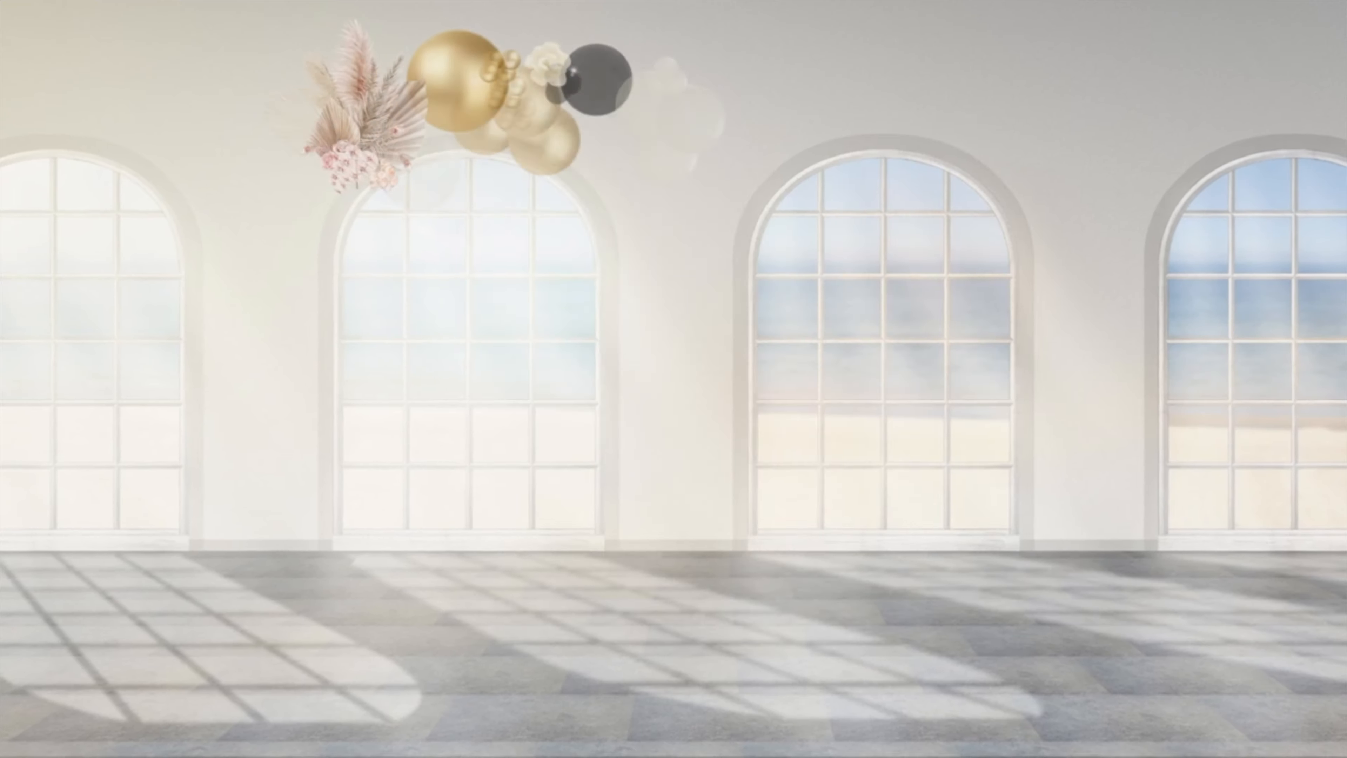